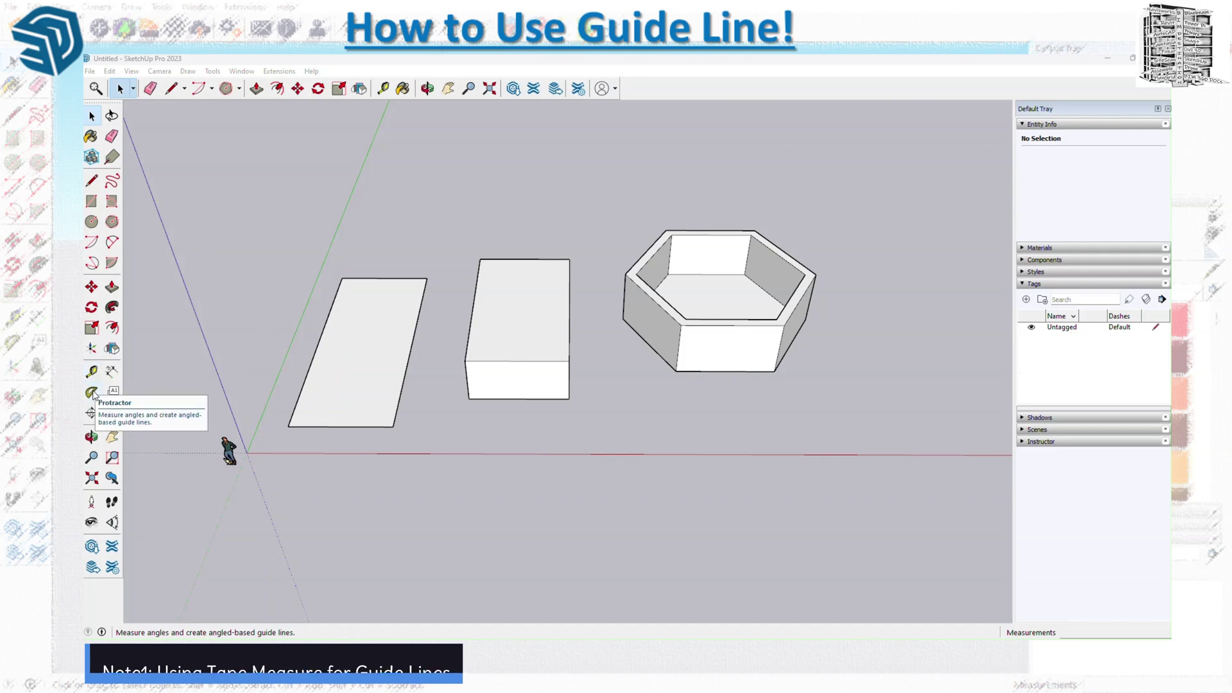
Step: Open the Tools menu to reach the Tape Measure tool
click(210, 73)
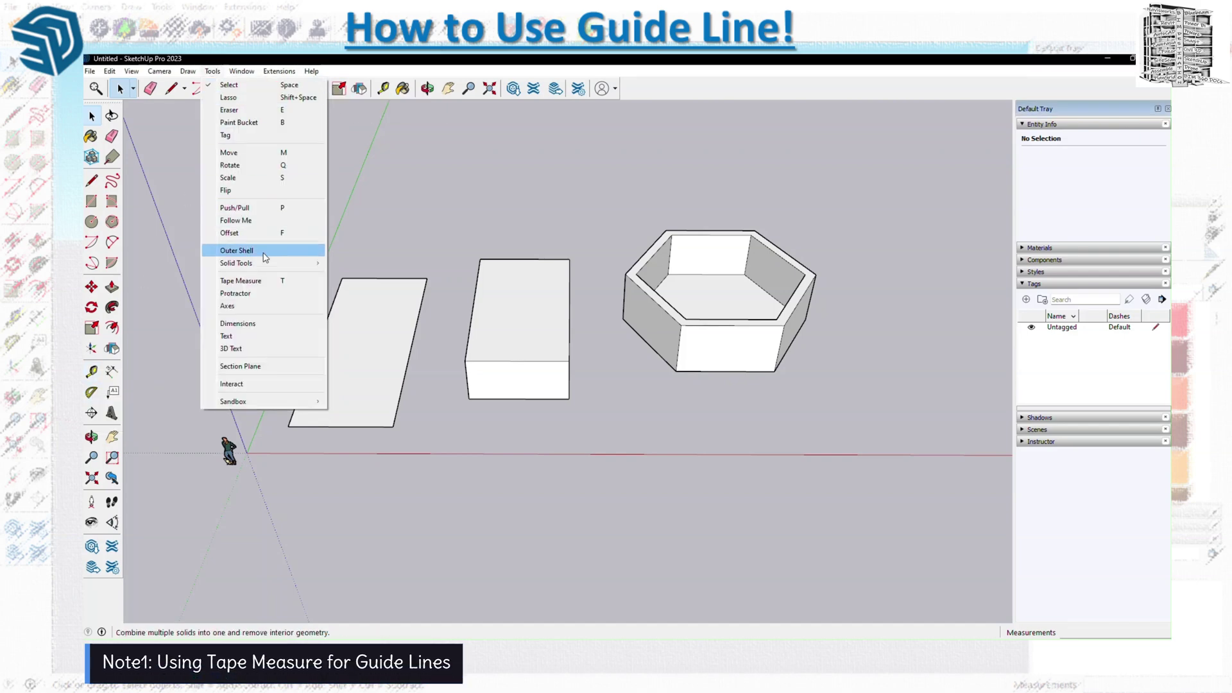
Step: With Tape Measure, place guides 5 from the rectangle's left edge and 10 beyond its bottom and top edges
click(259, 287)
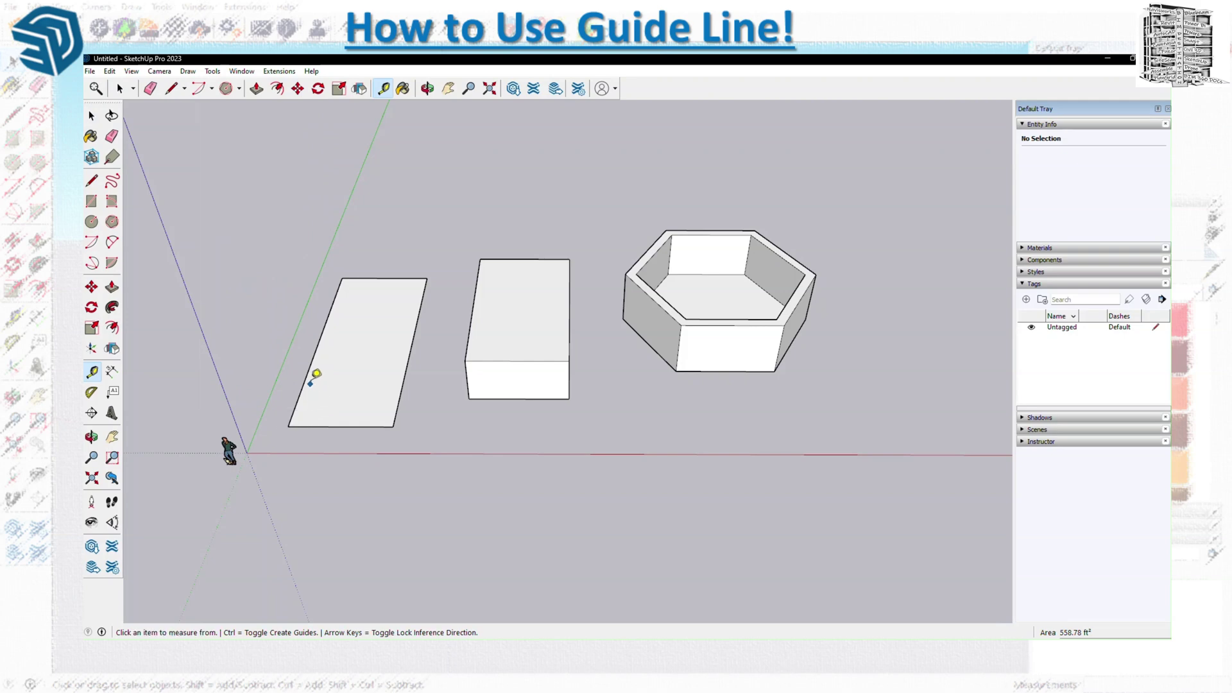
click(303, 387)
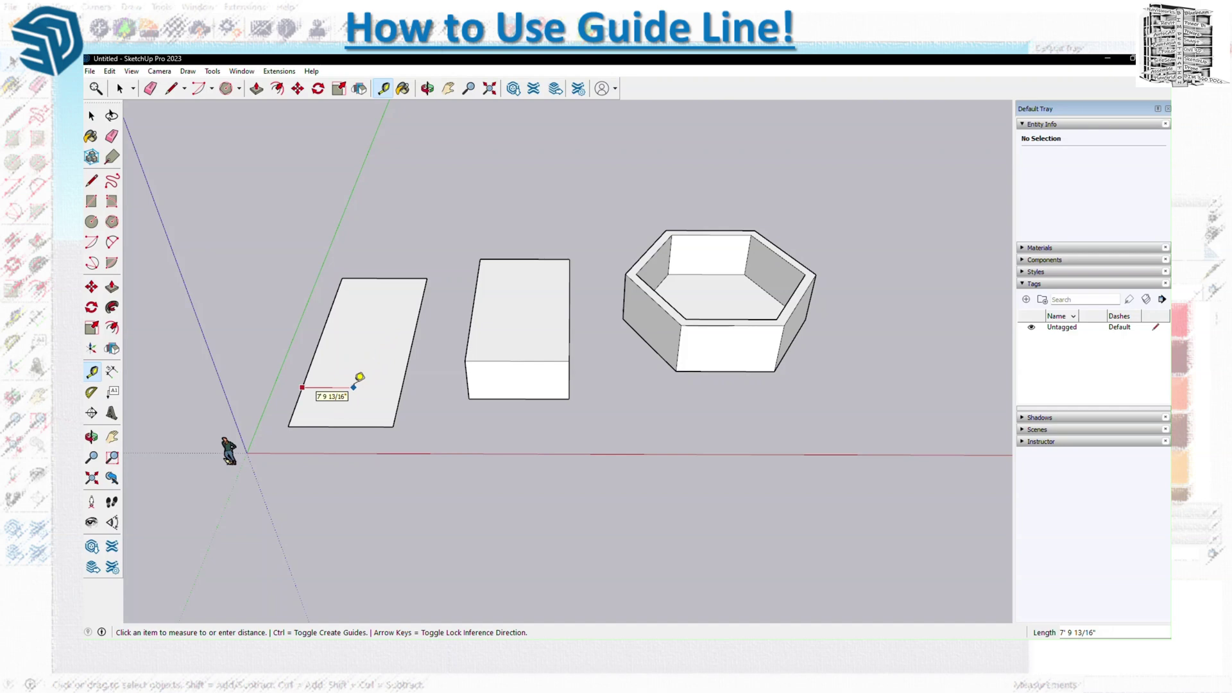
key(ctrl)
key(ctrl)
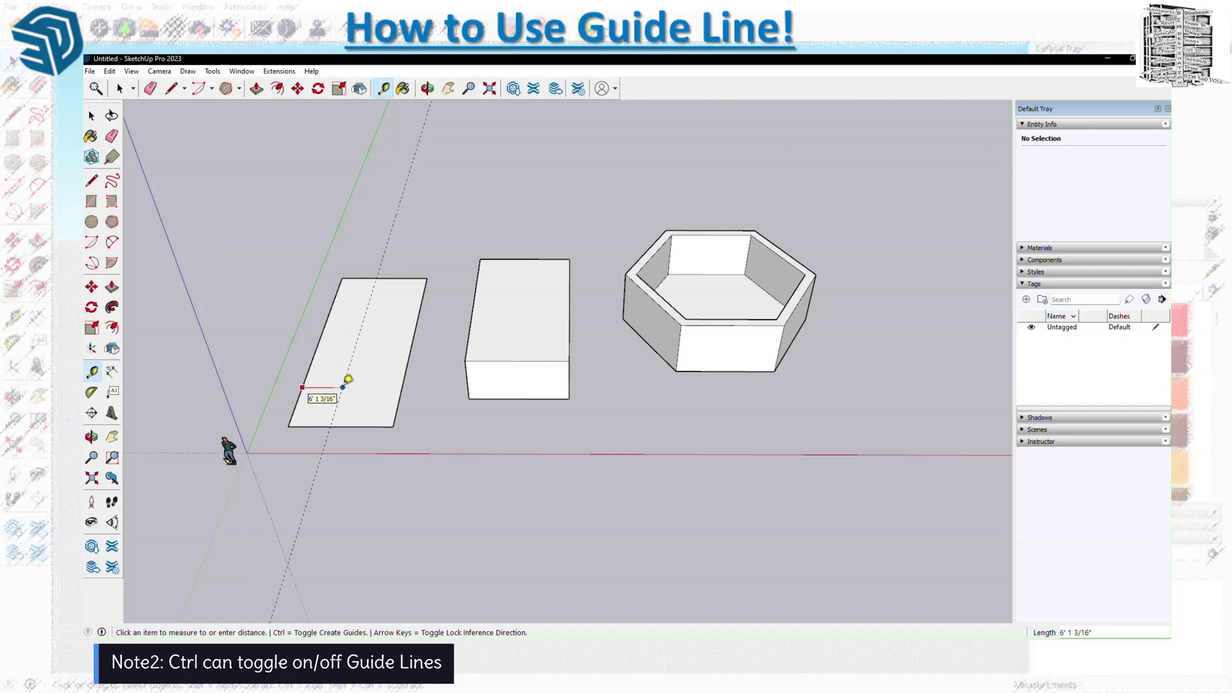
key(ctrl)
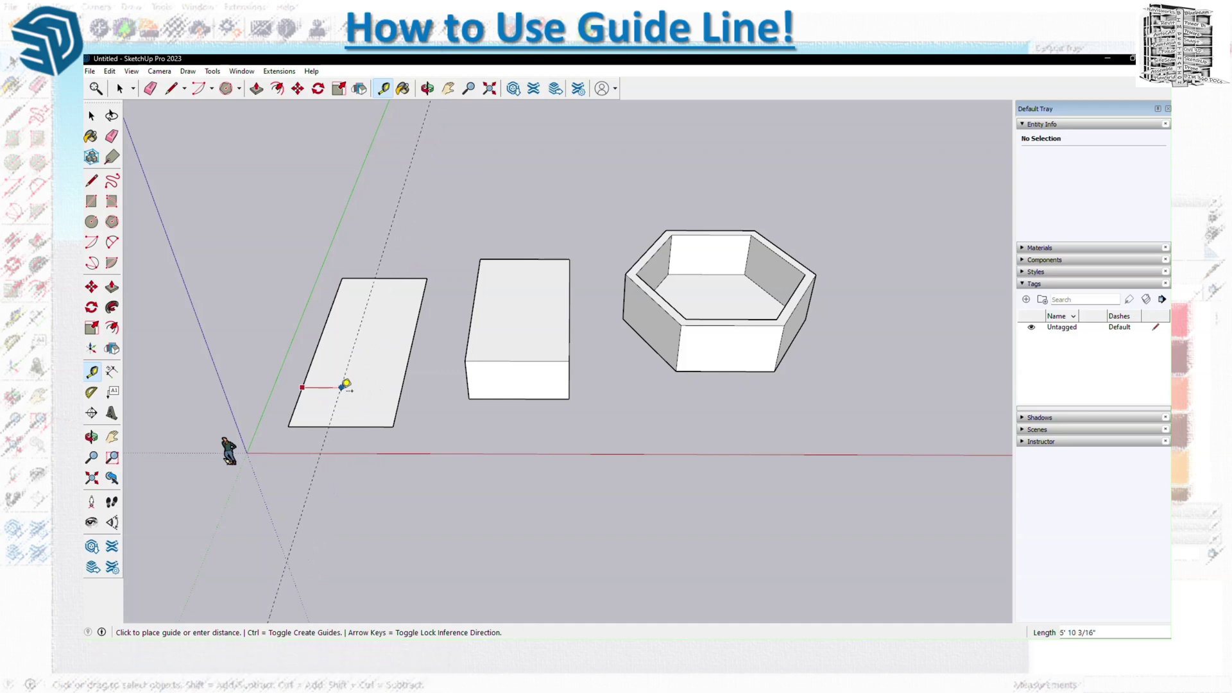
text(5)
key(Return)
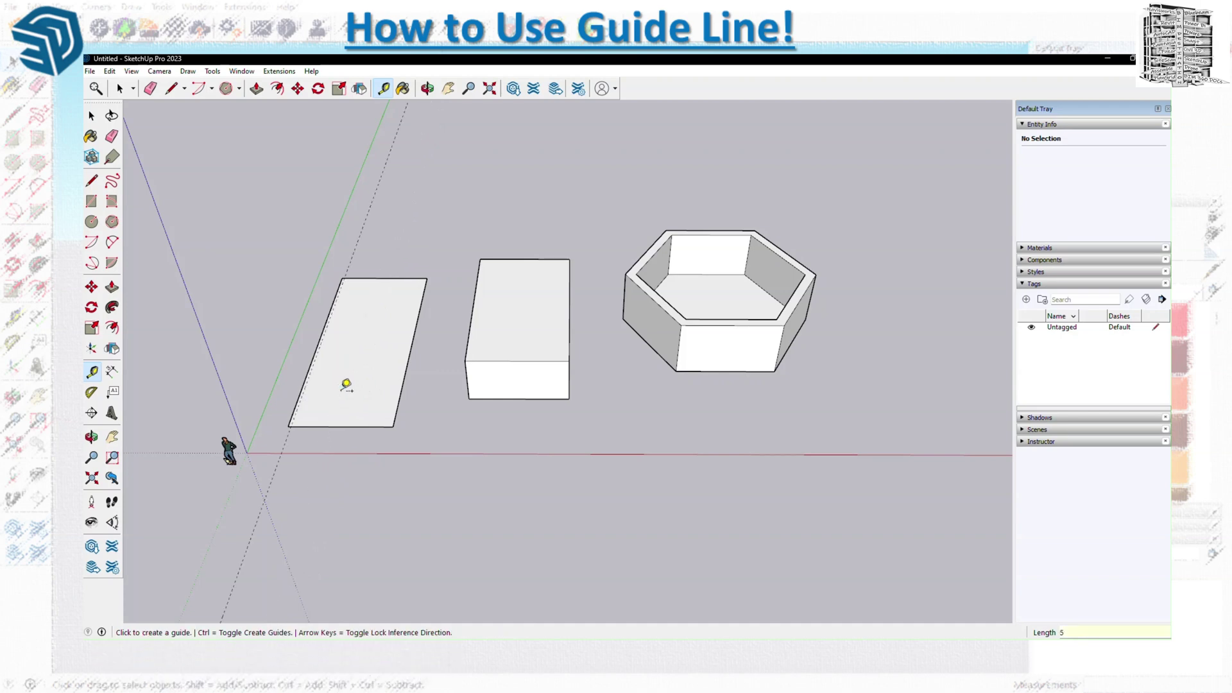
click(328, 427)
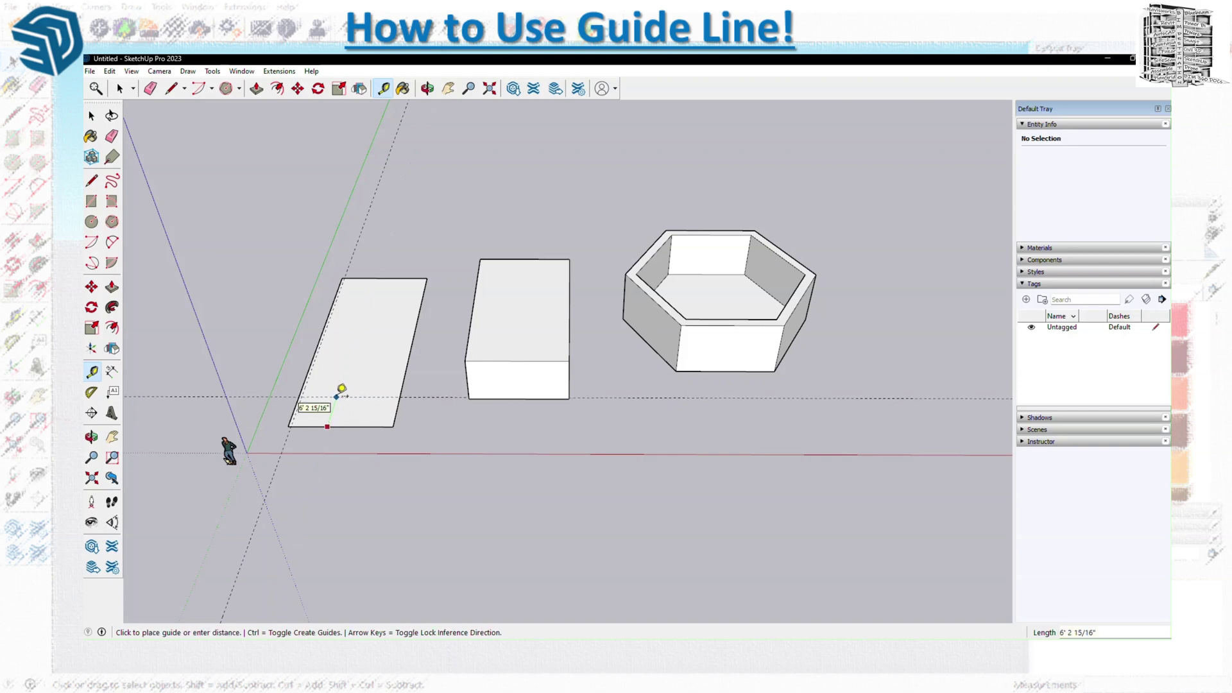
text(10)
key(Return)
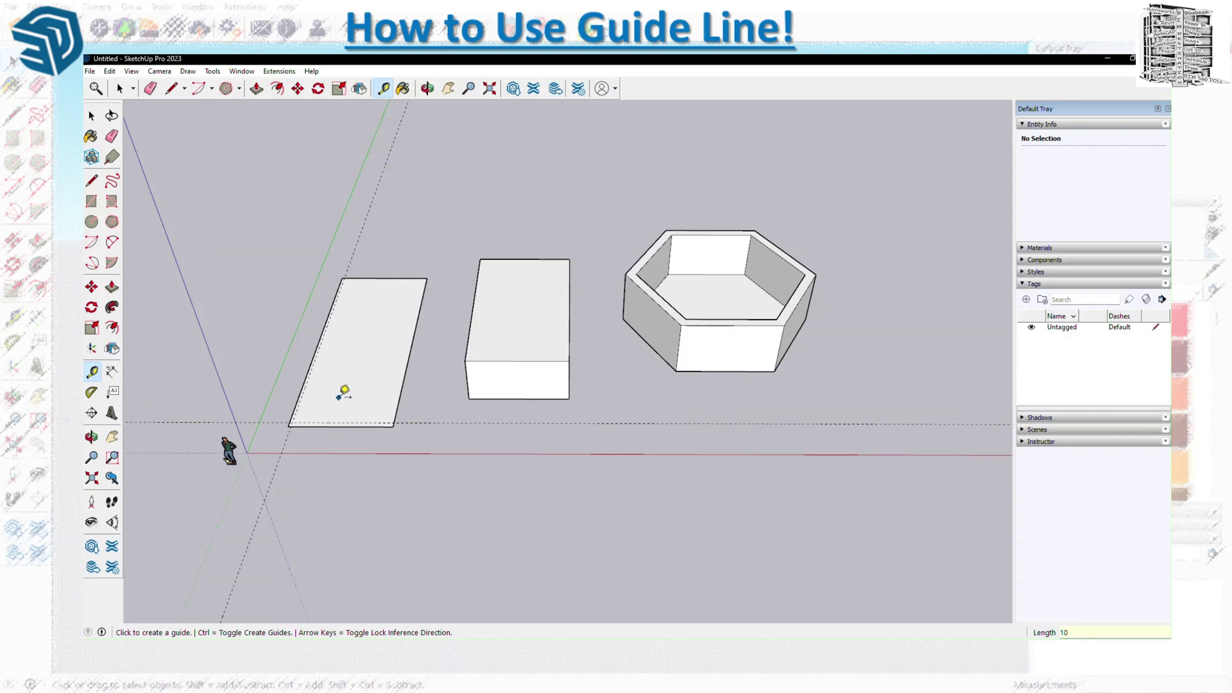
click(355, 276)
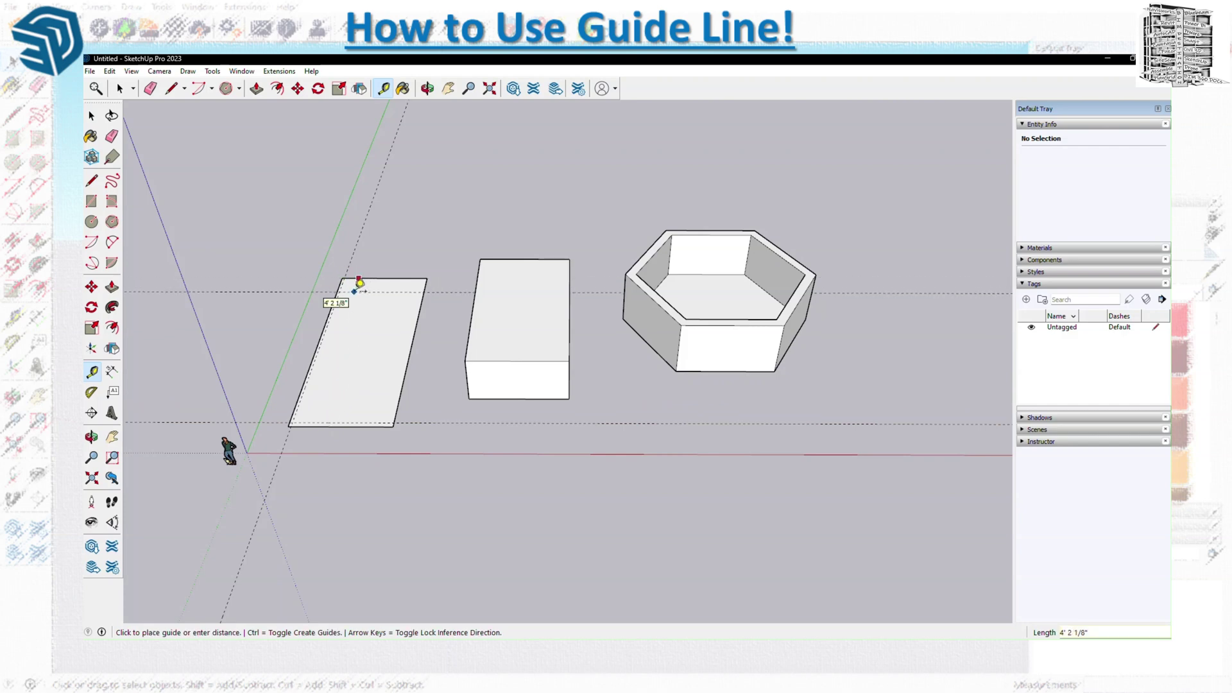
text(10)
key(Return)
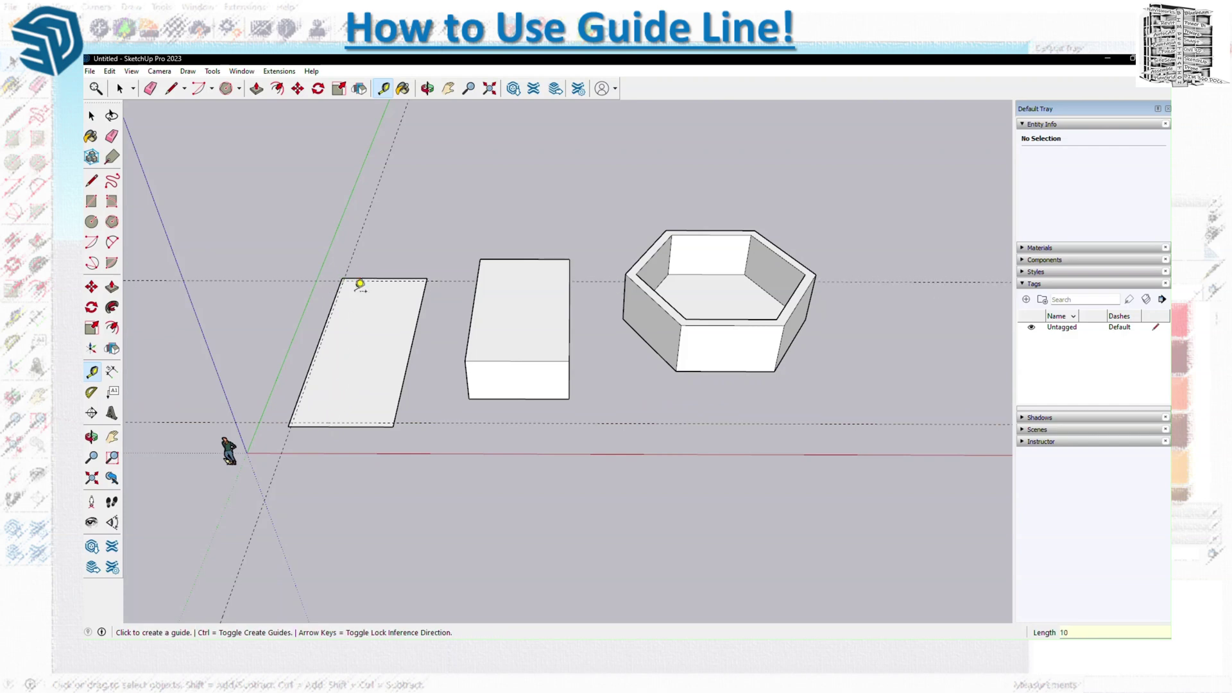
Step: Add guides 15 from the right and top edges, plus lengthwise and crosswise guides inside the rectangle
click(419, 323)
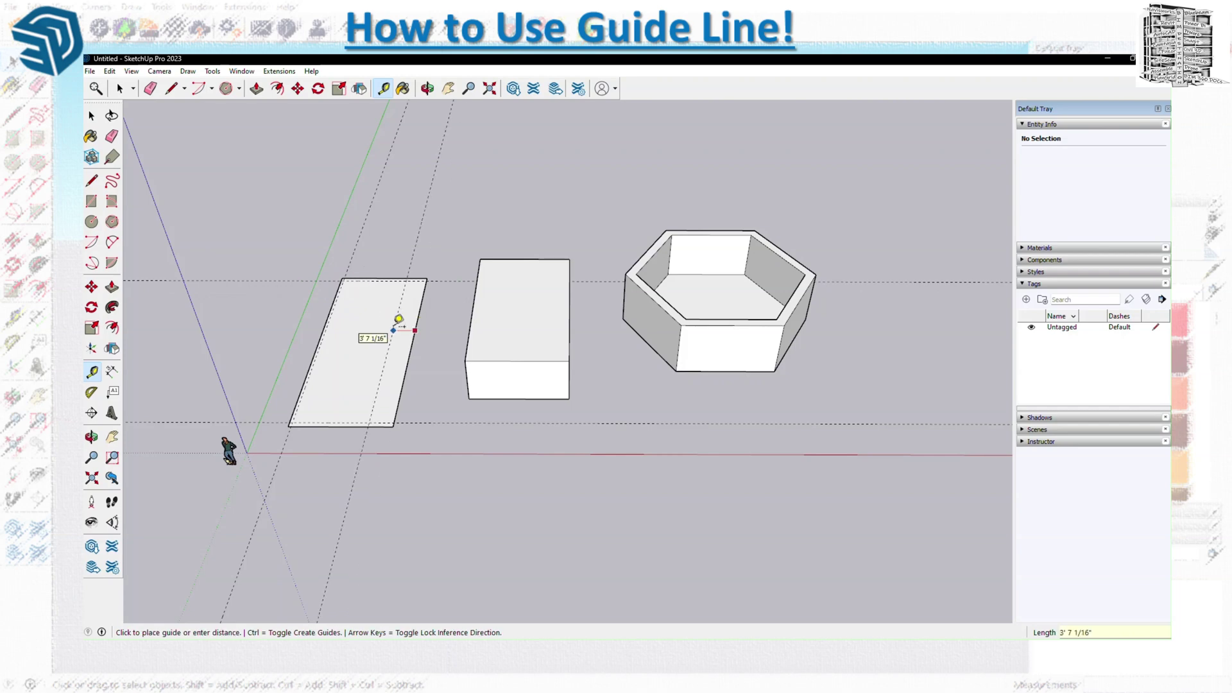
text(15)
key(Return)
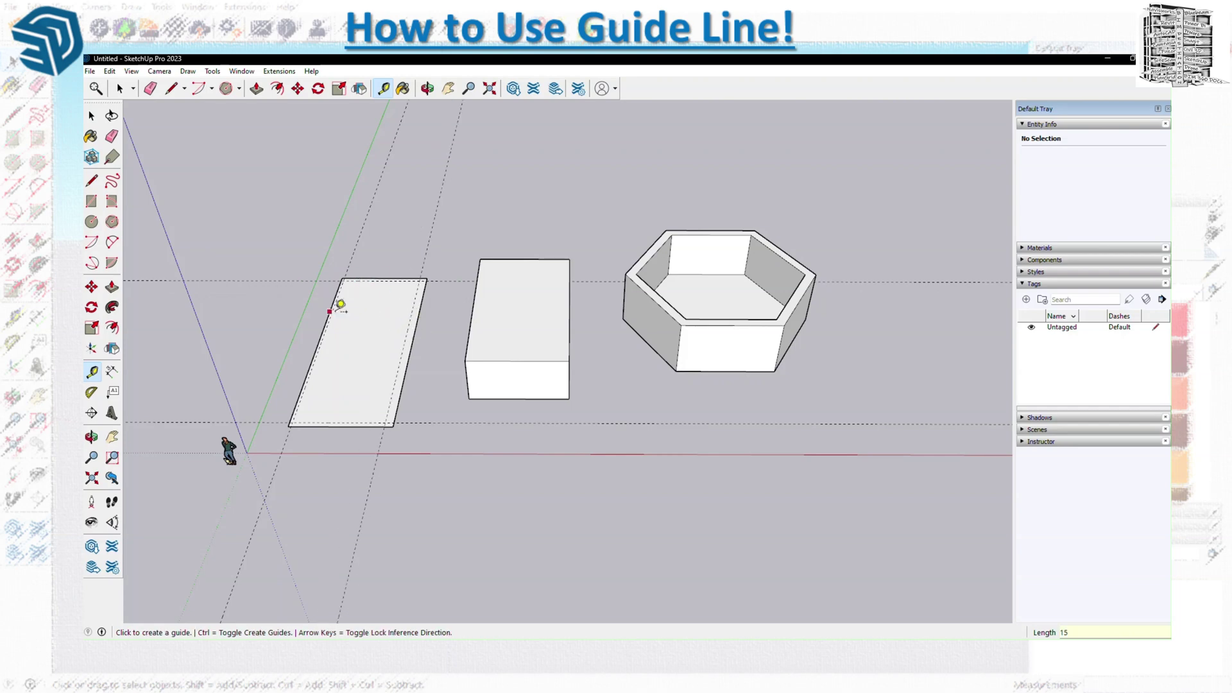
click(438, 276)
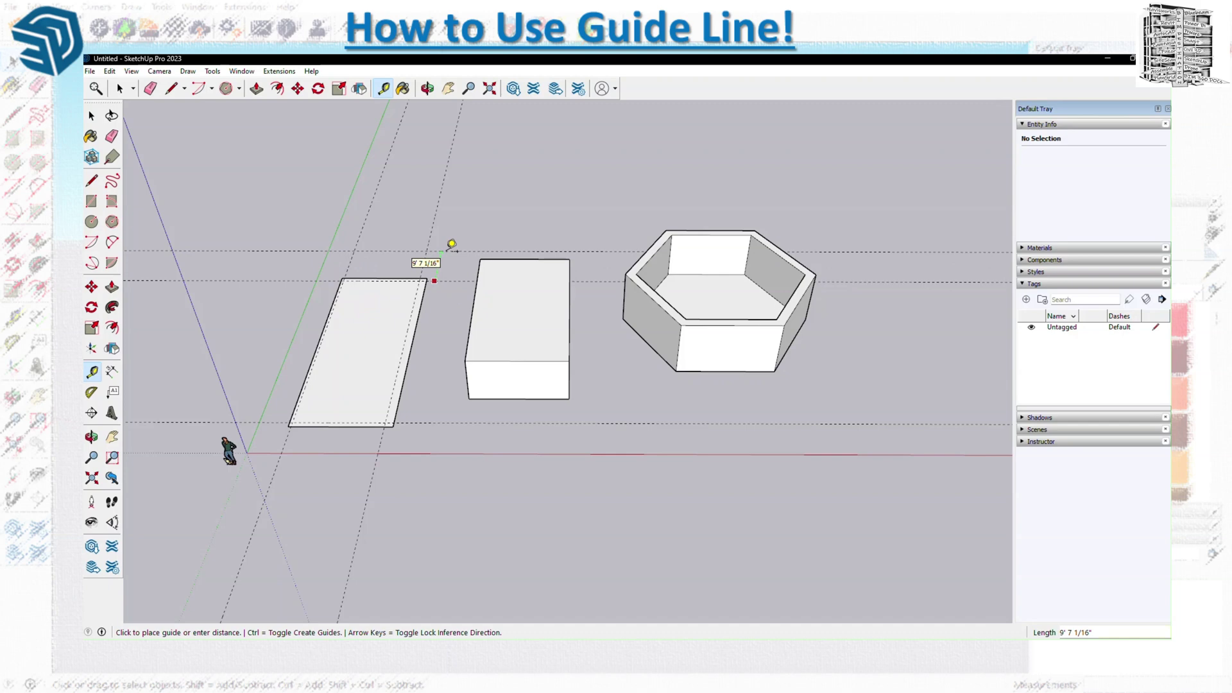
text(15)
key(Return)
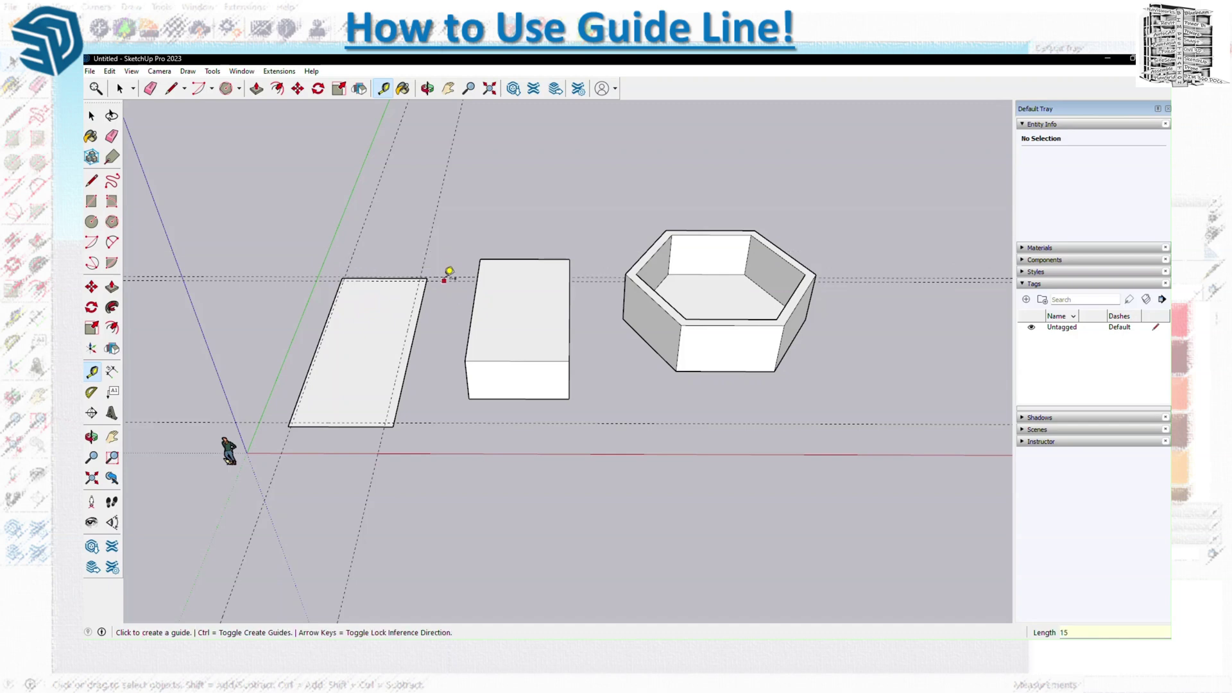
click(429, 250)
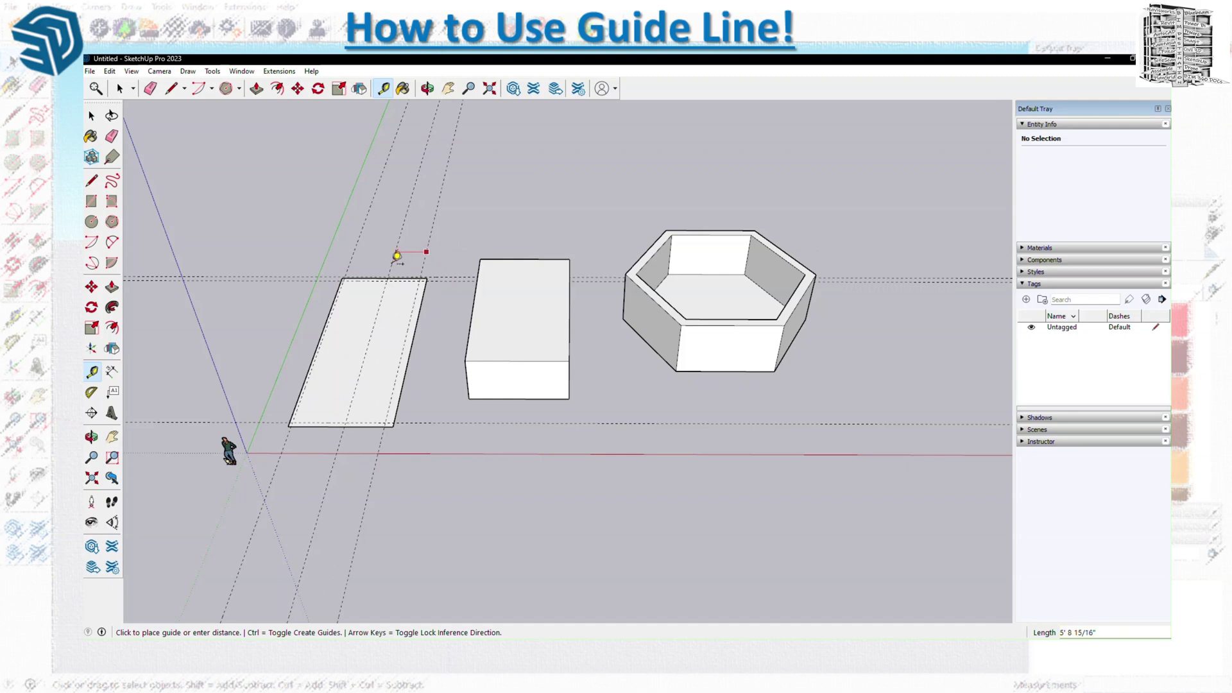
click(389, 270)
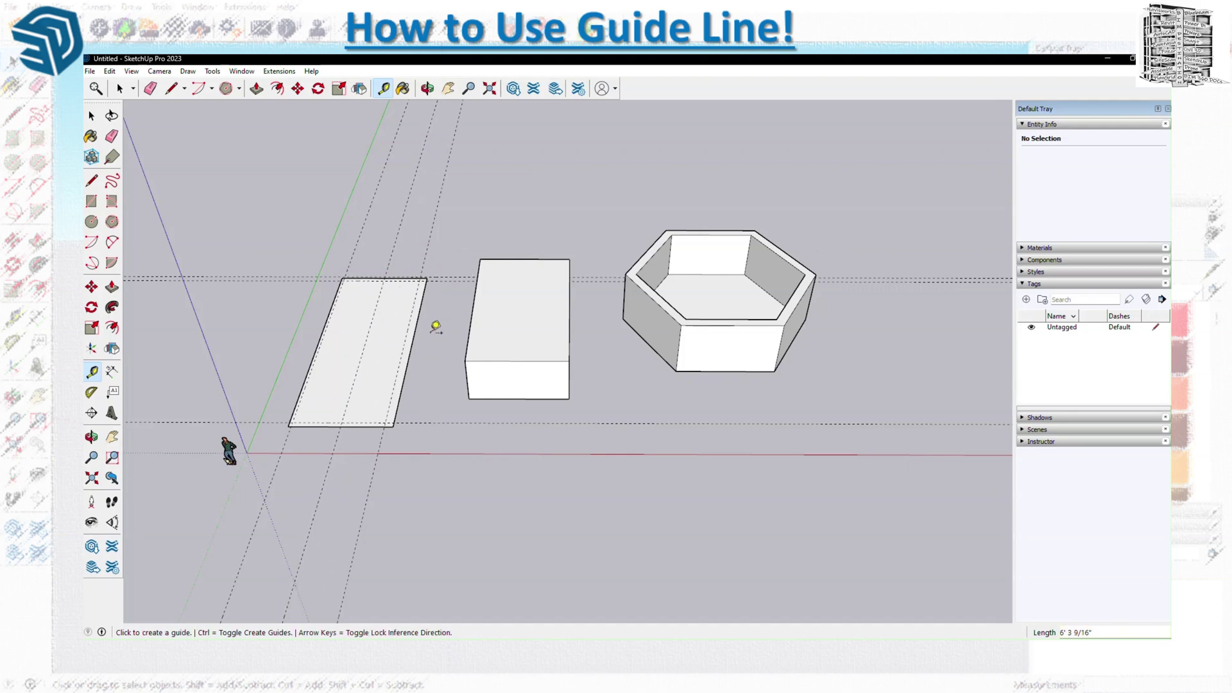
click(355, 425)
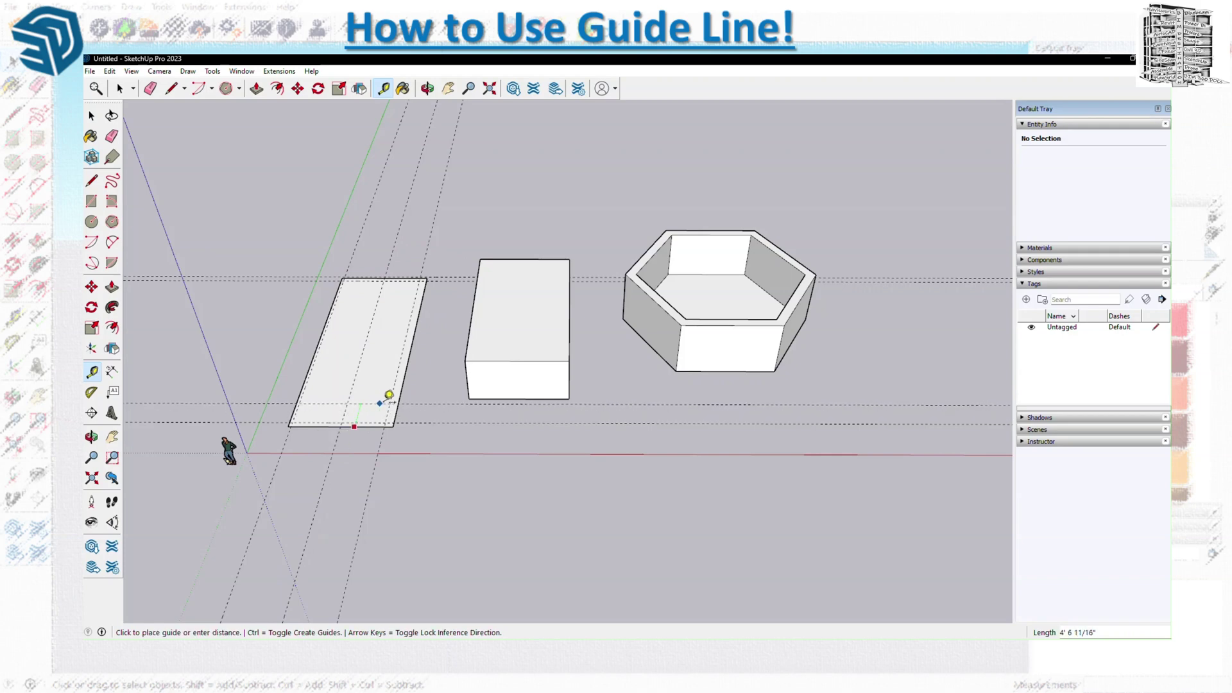
click(394, 350)
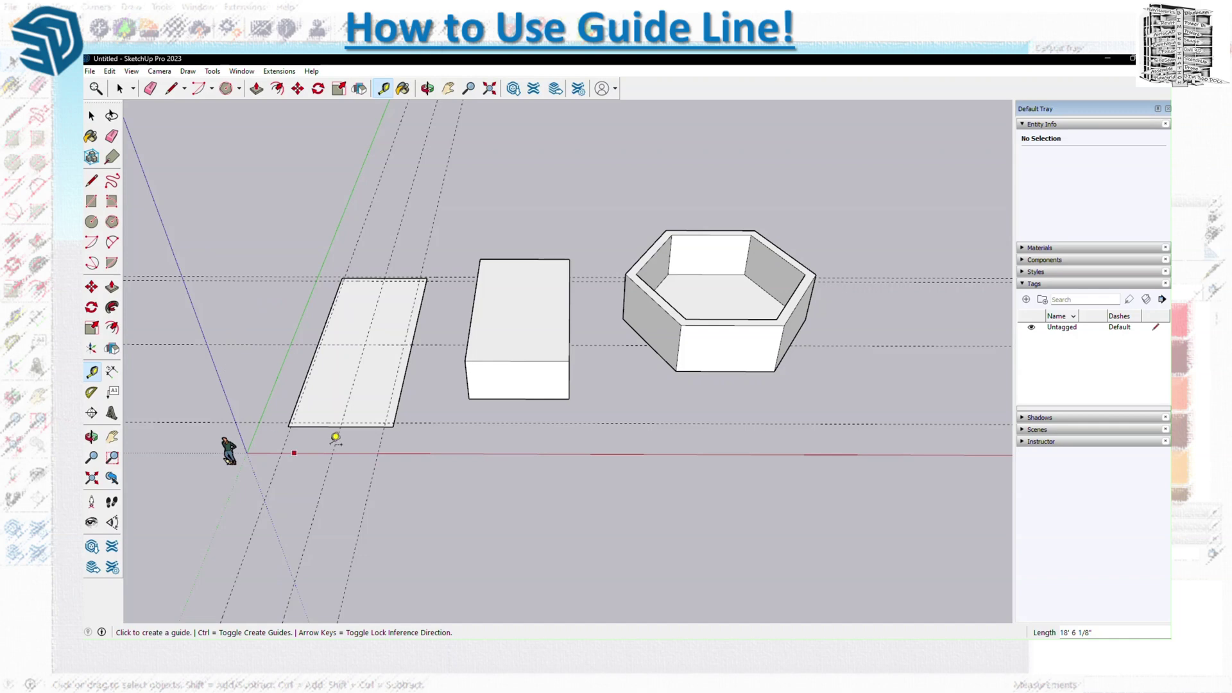
Step: Place guides 6 in from the box's left edge and 10 below its top front edge
middle_drag(503, 407, 471, 278)
click(461, 340)
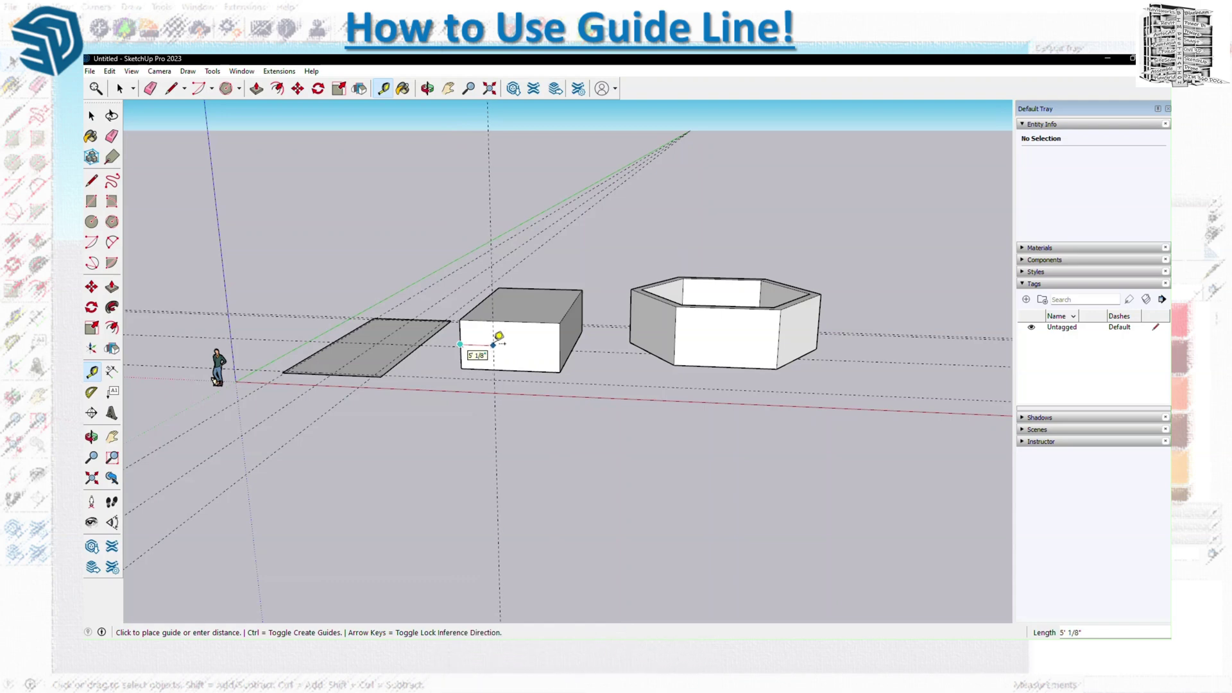
text(6)
key(Return)
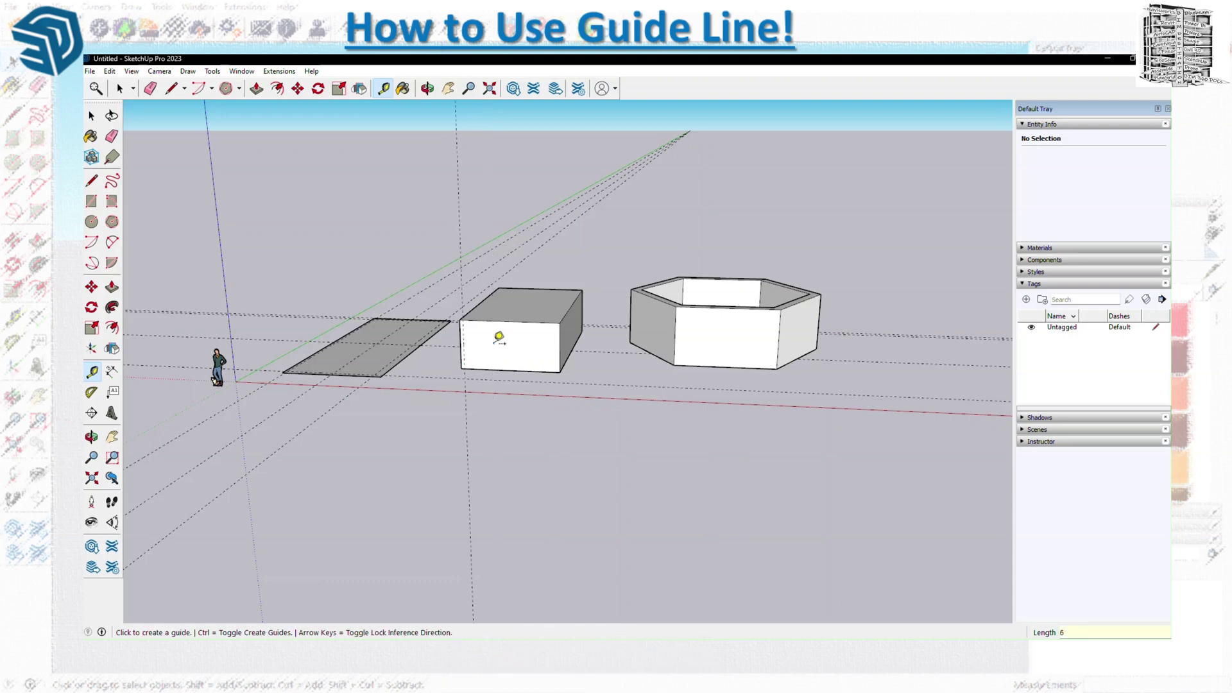
click(523, 314)
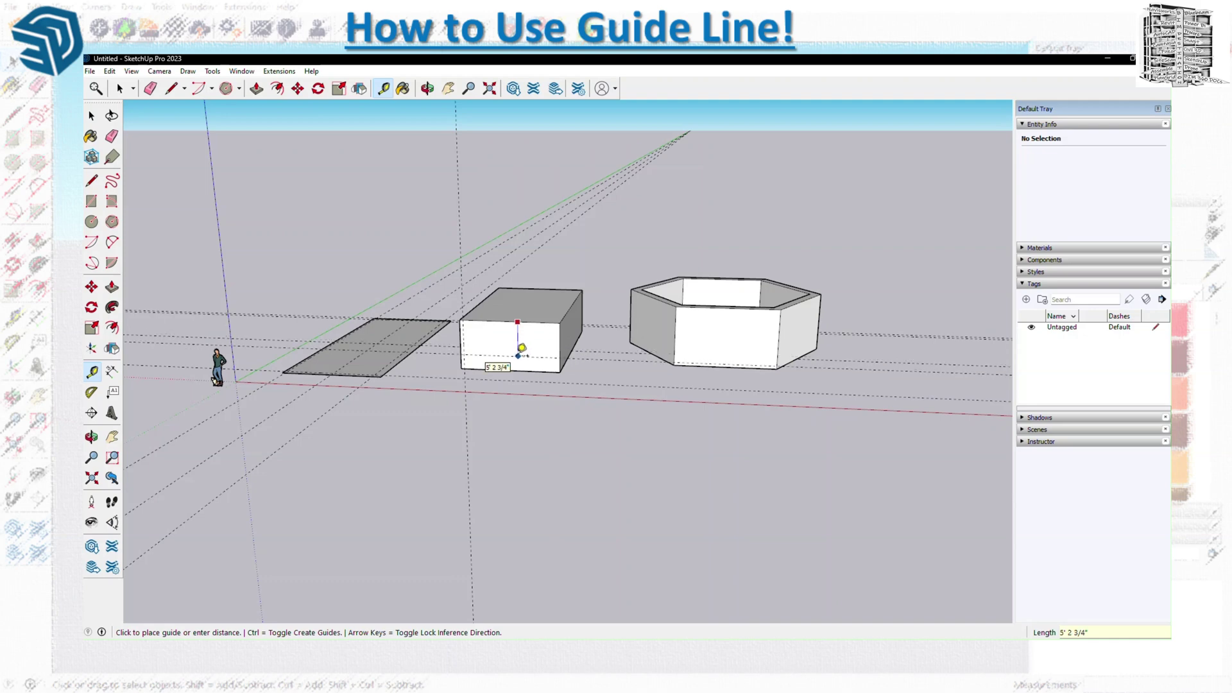
text(10)
key(Return)
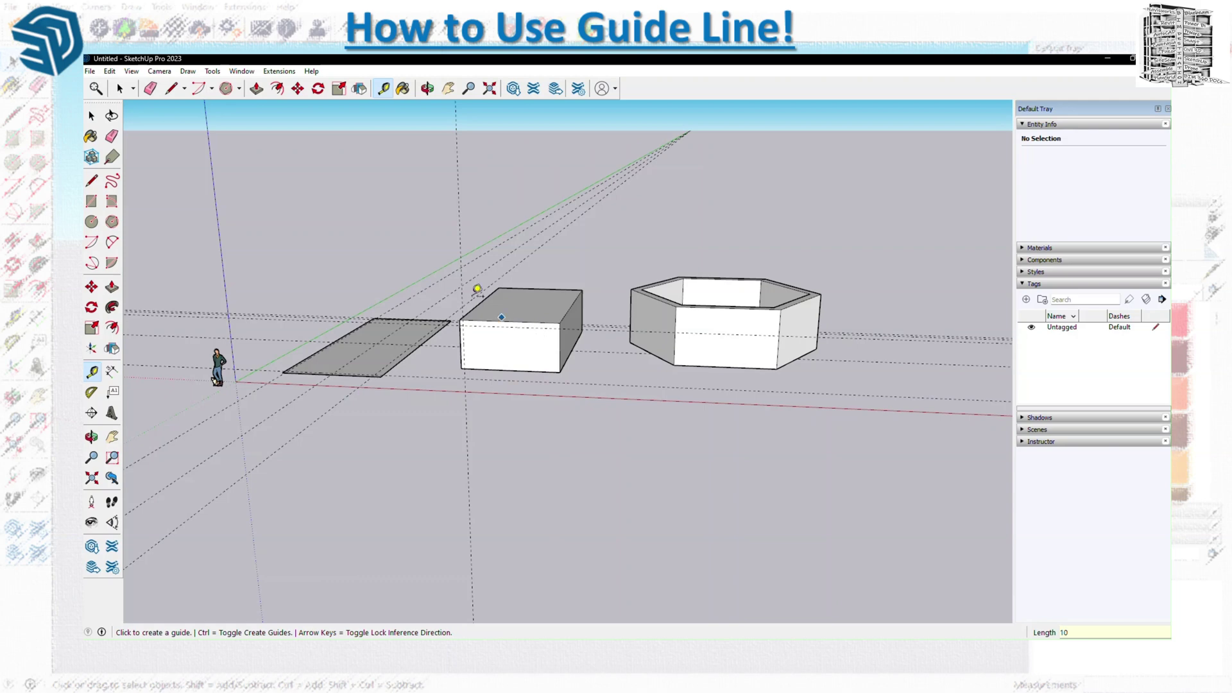
Step: With the Protractor, place an angled guide across the box face from its bottom corner
click(92, 392)
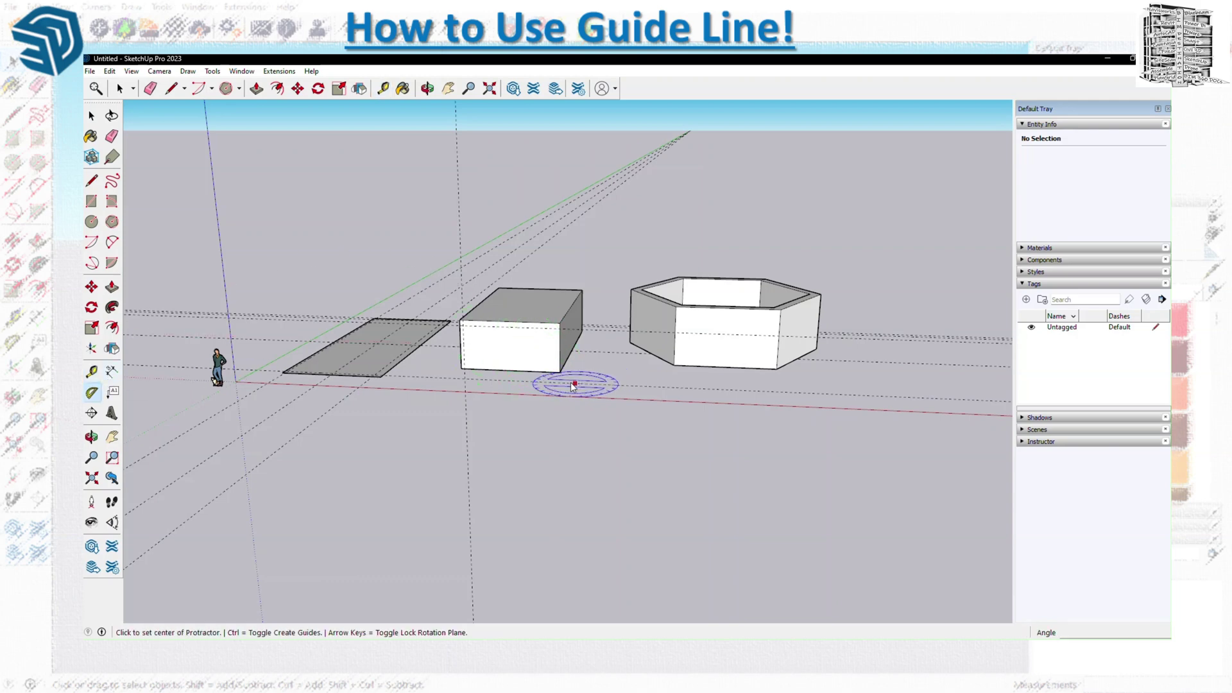
scroll(571, 383, up, 2)
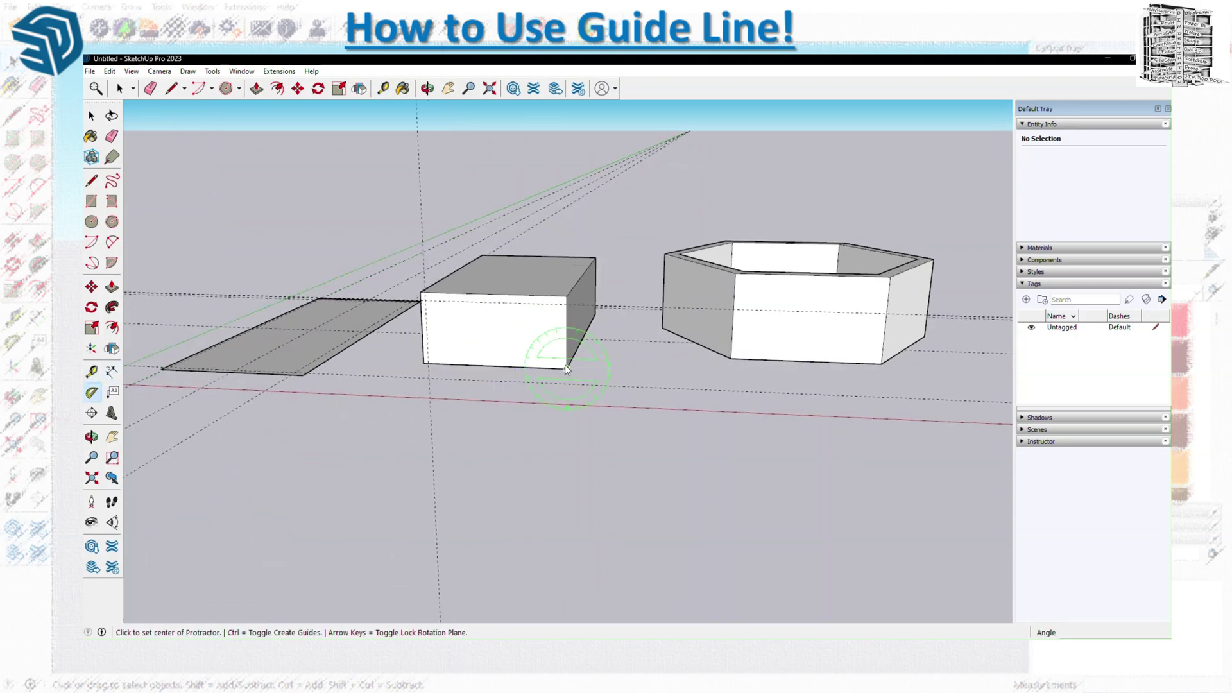
click(567, 368)
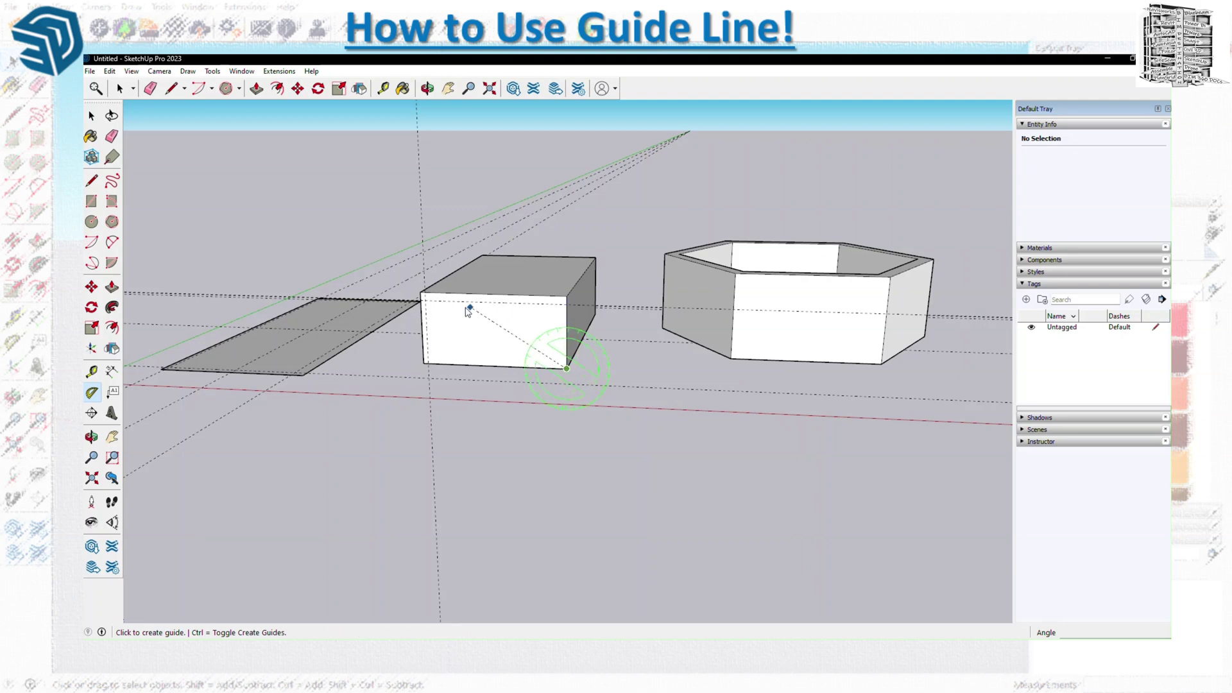
click(426, 301)
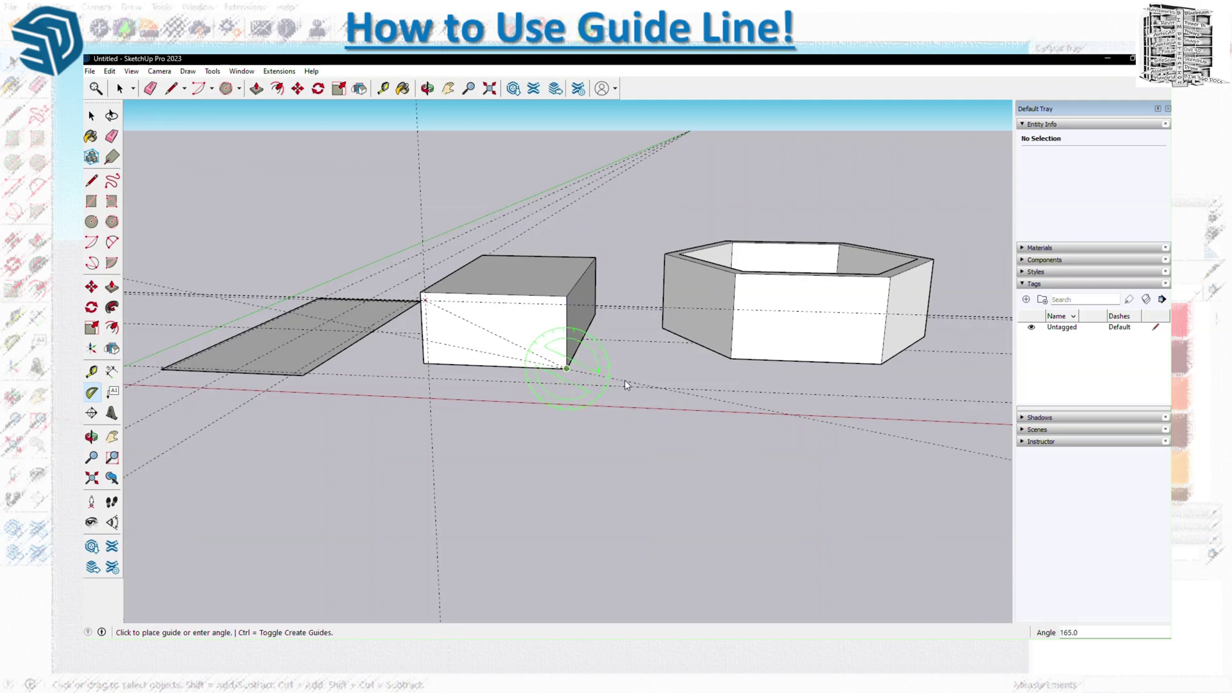
click(573, 349)
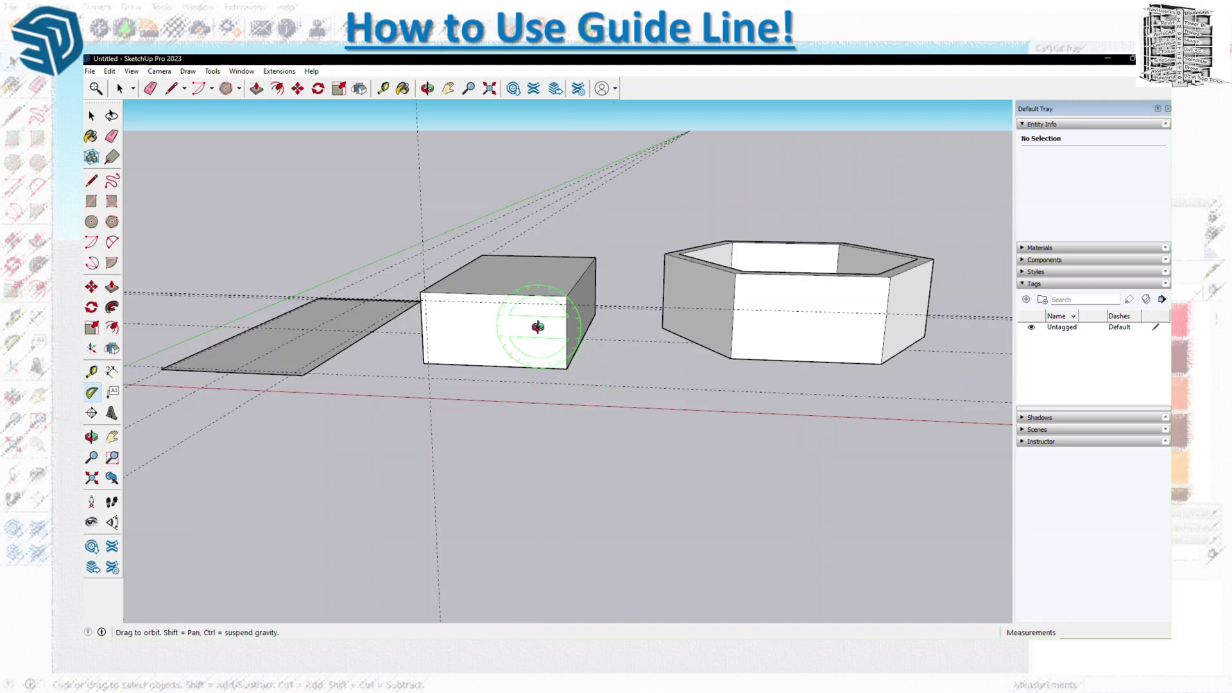
Step: Add a 39.7° angled guide anchored at the box corner with a baseline to the top corner
middle_drag(537, 324, 483, 346)
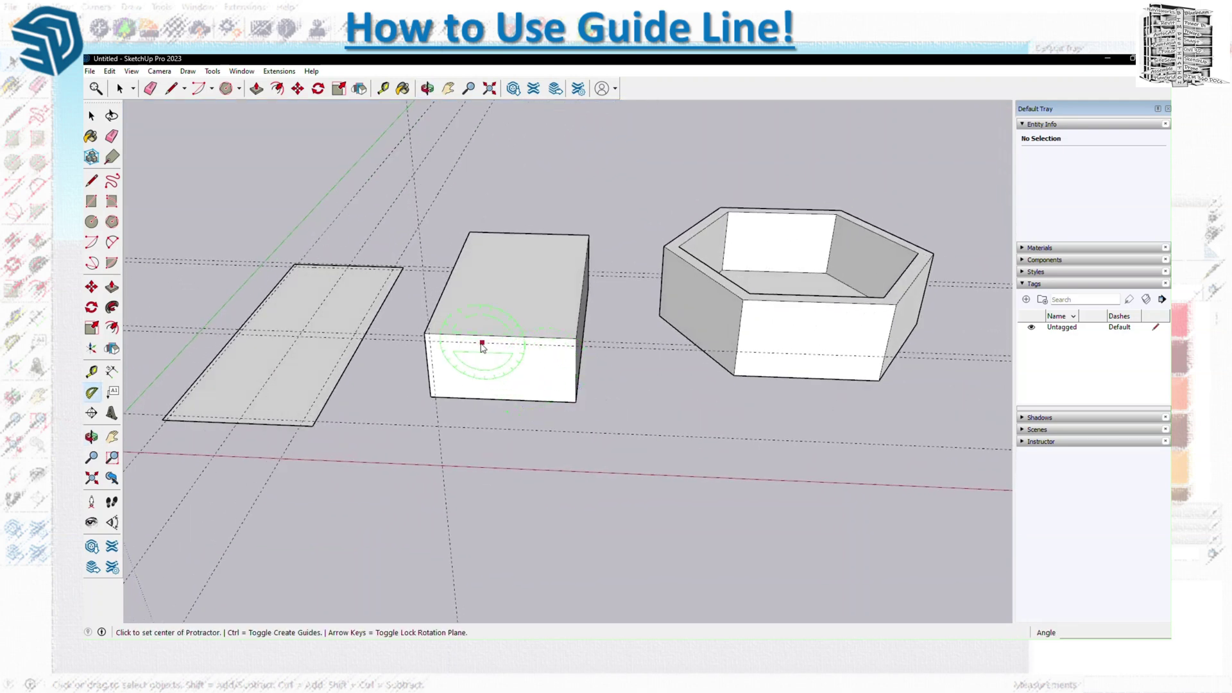
click(424, 334)
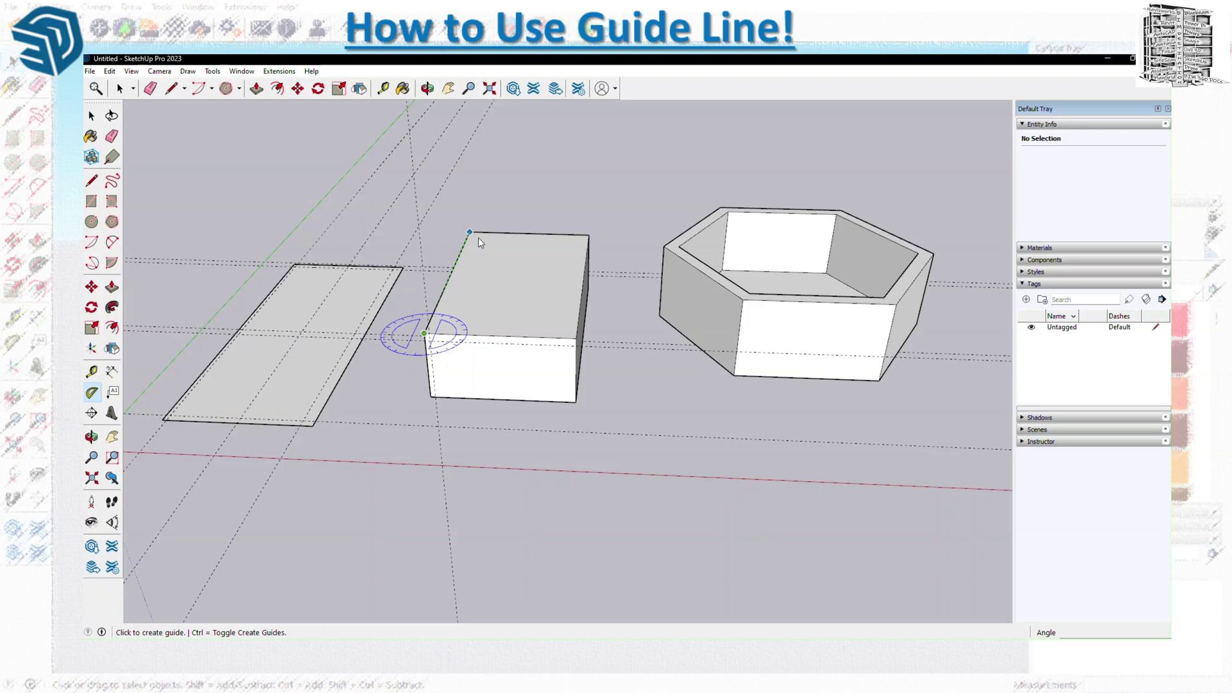
click(589, 235)
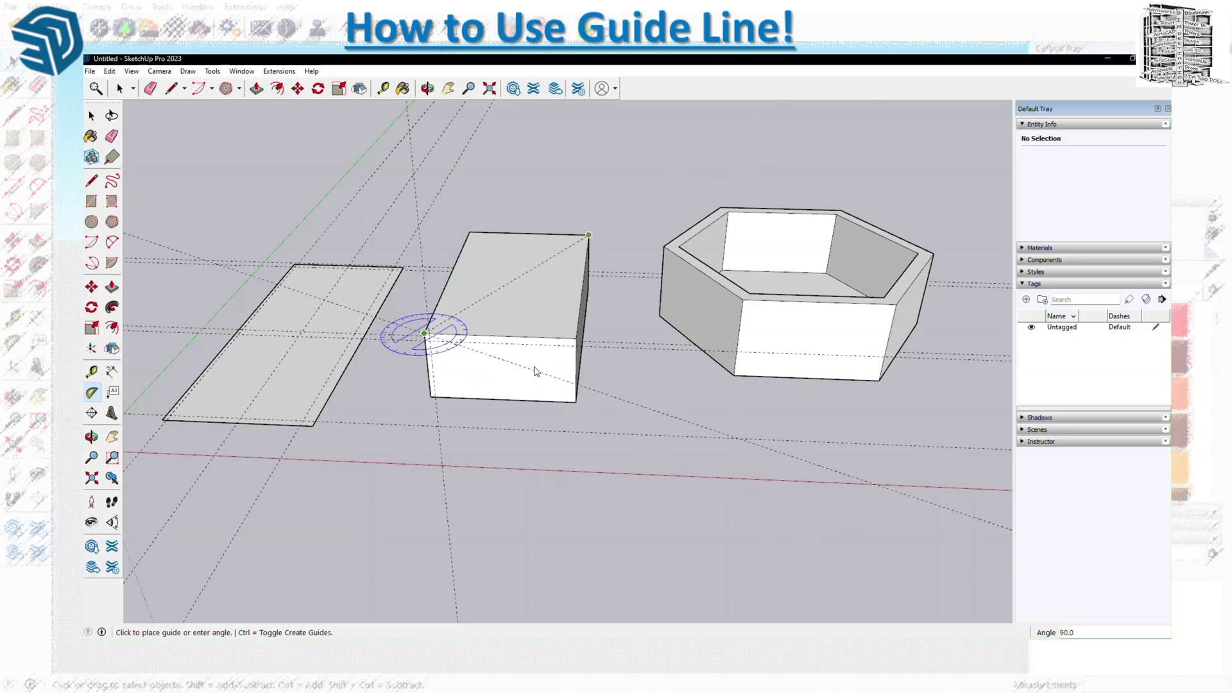
click(559, 320)
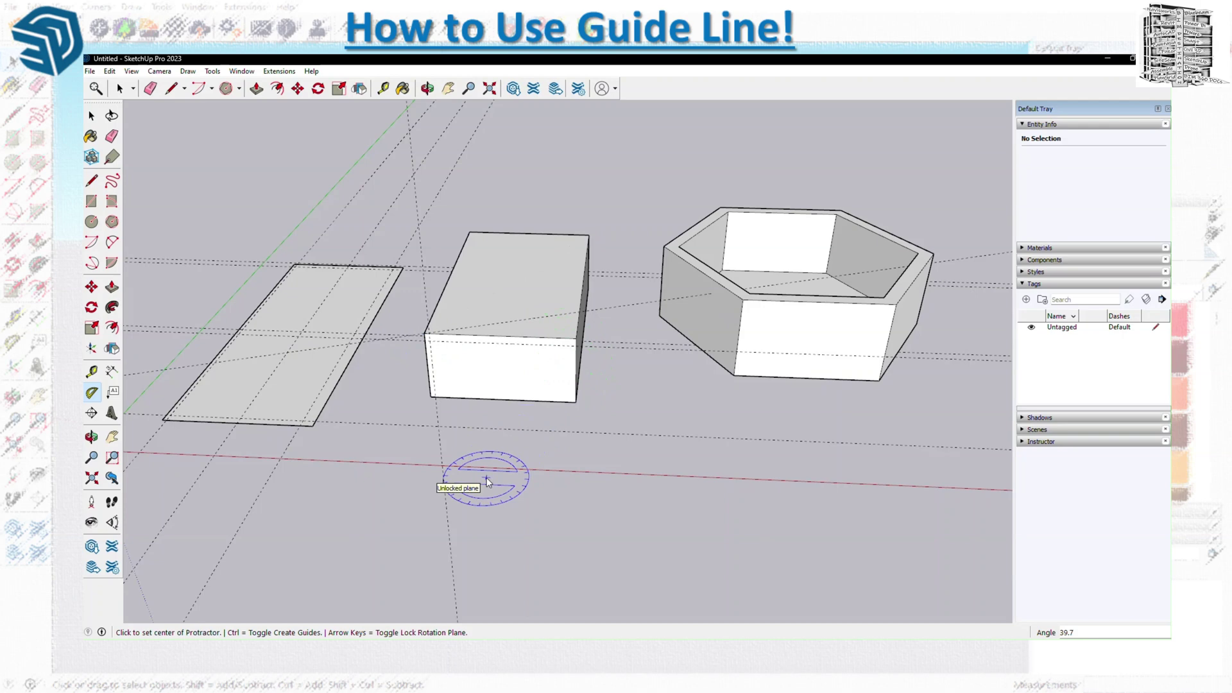
Step: Add an angled guide from the box's bottom corner through the edge midpoint
click(574, 403)
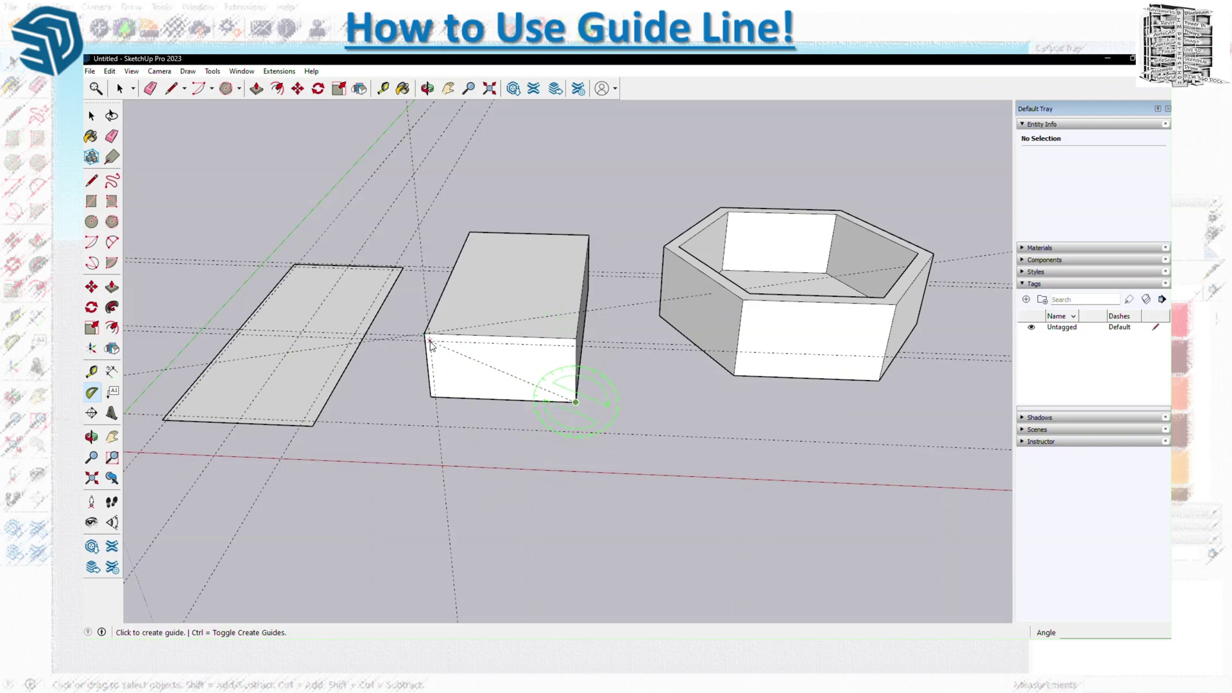
click(430, 343)
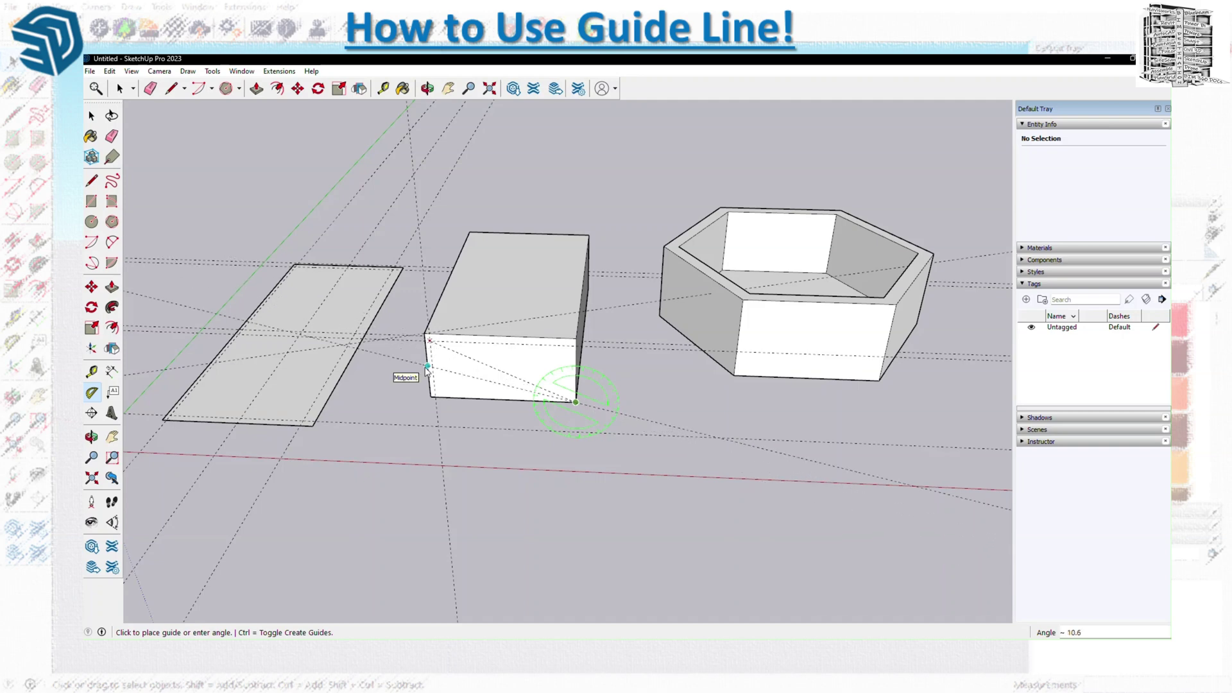
click(427, 367)
scroll(475, 392, down, 2)
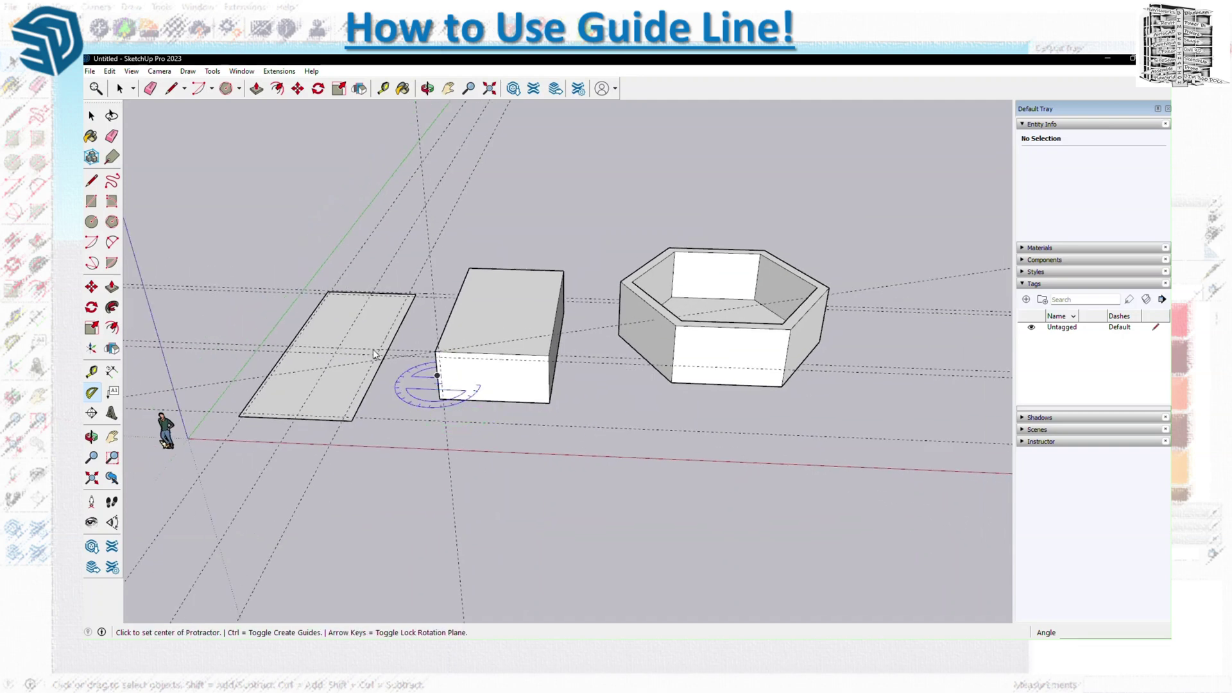
middle_drag(333, 338, 443, 434)
Step: With Tape Measure, add a near-vertical guide through the hexagon from its corner and the horizontal guide
key(t)
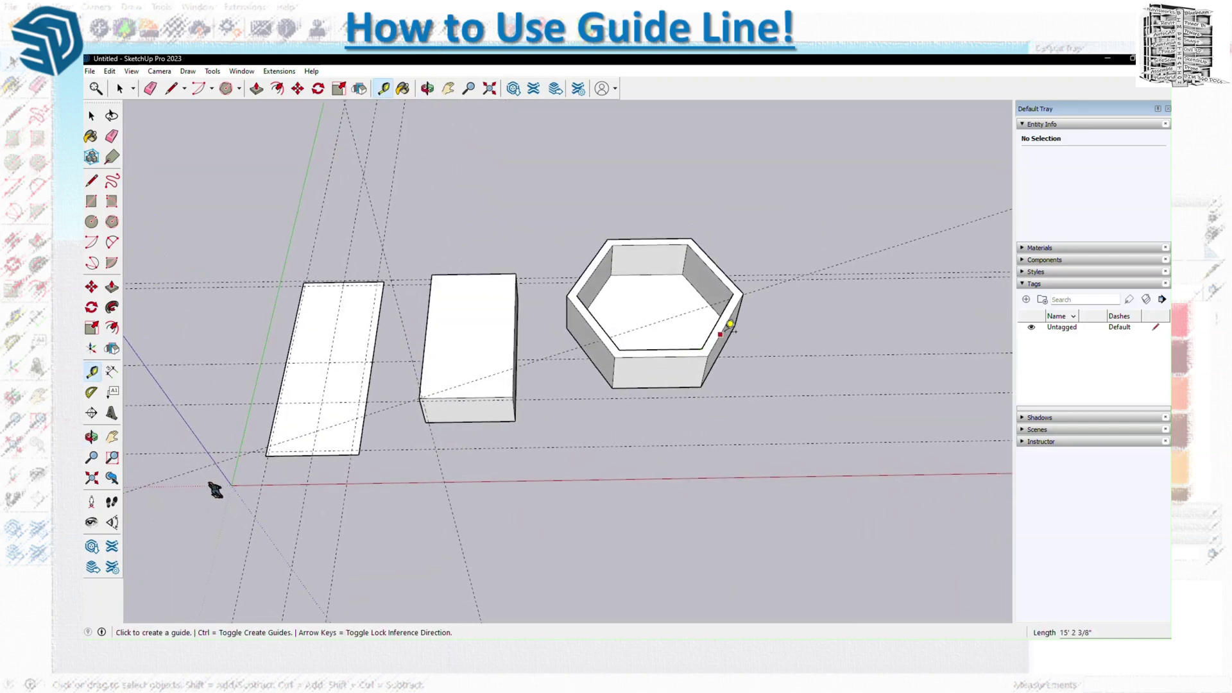
scroll(745, 270, up, 4)
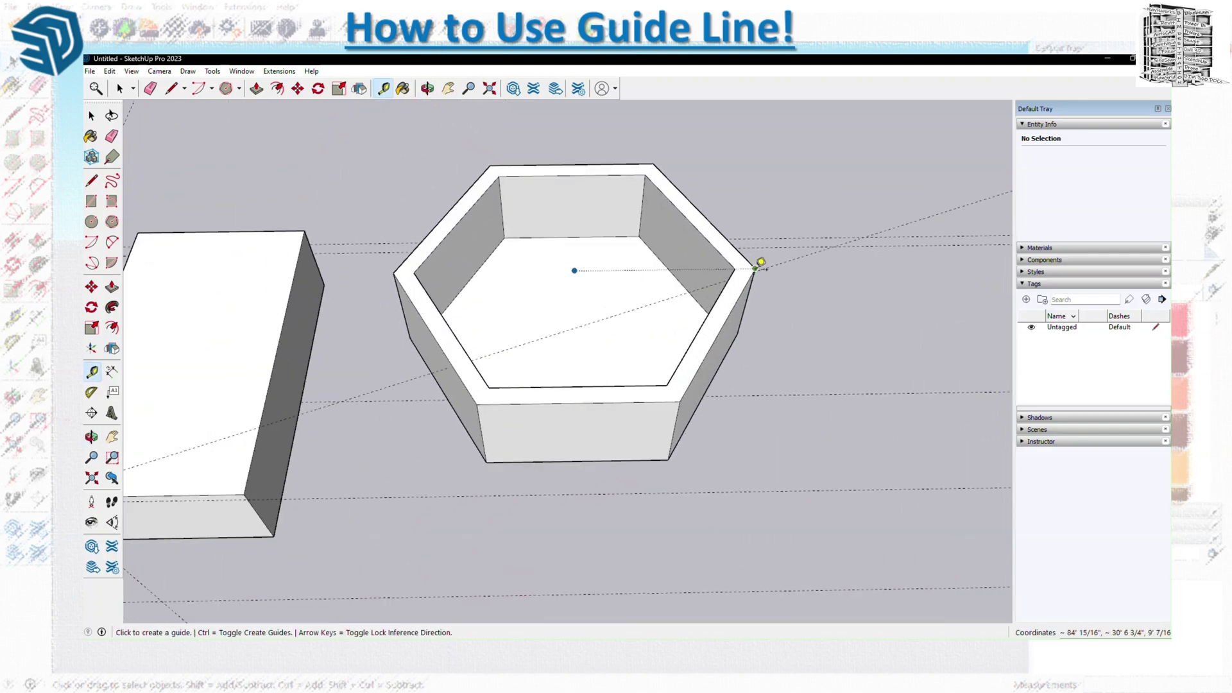
click(739, 264)
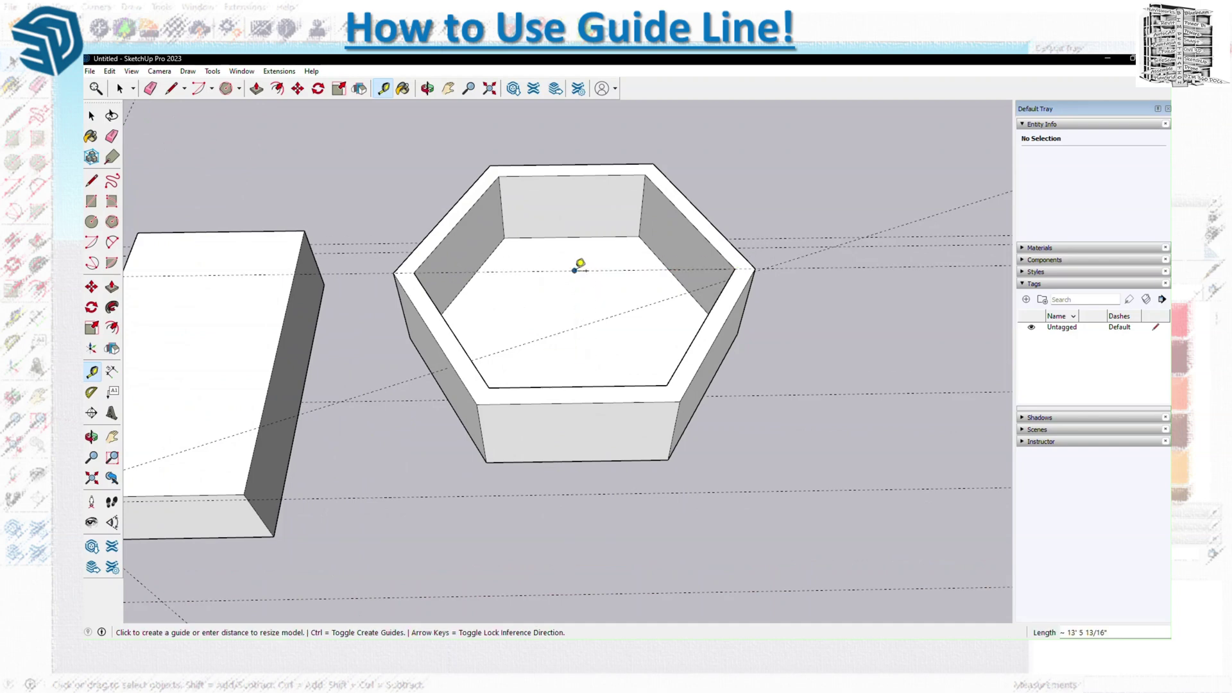
click(579, 265)
click(581, 386)
Step: Measure 20 and 16 from the hexagon's vertices to place a guide and a guide point
click(499, 176)
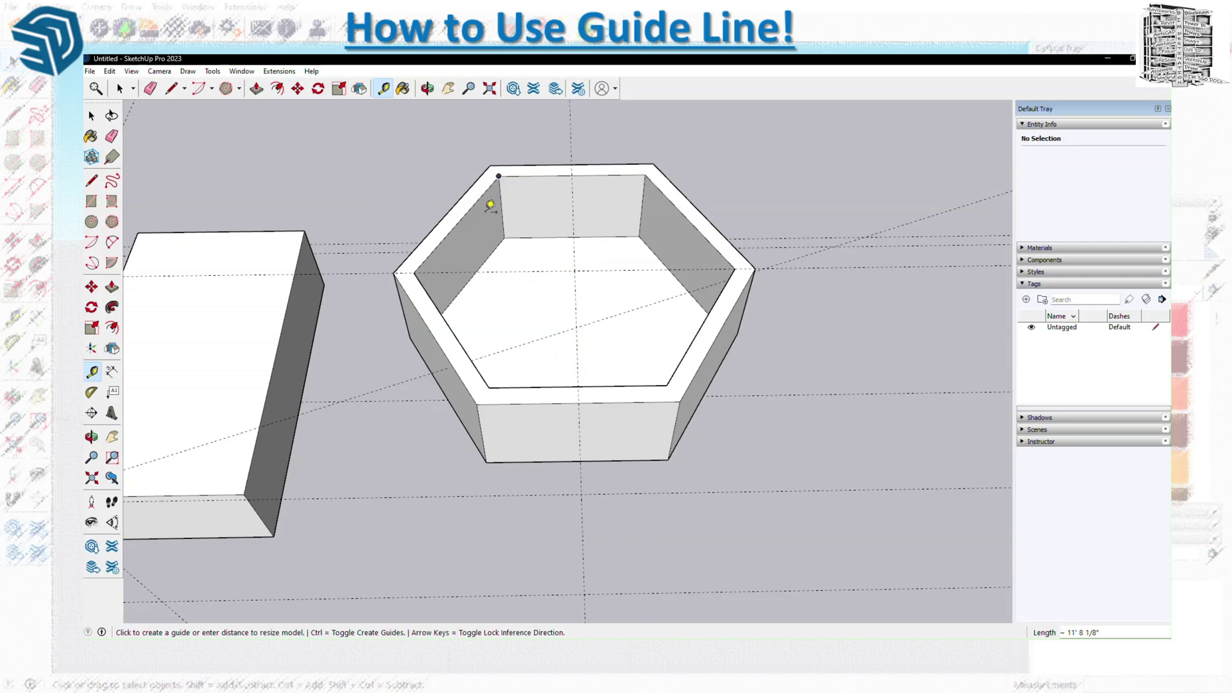
click(395, 272)
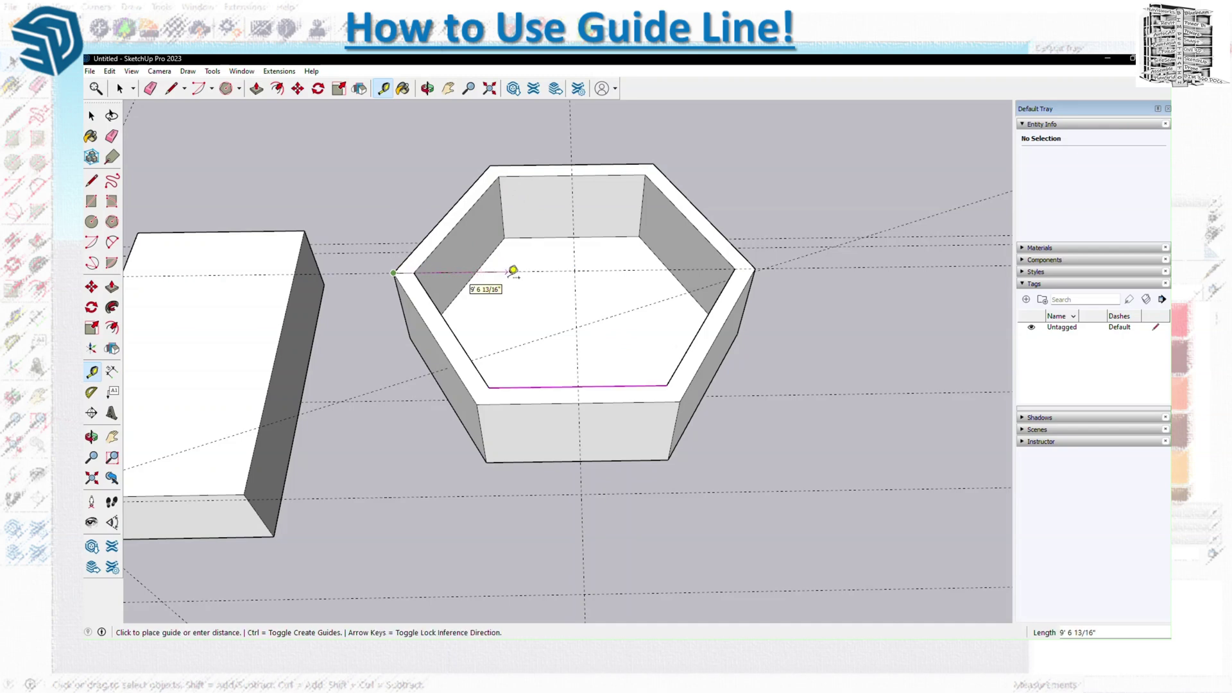
text(20)
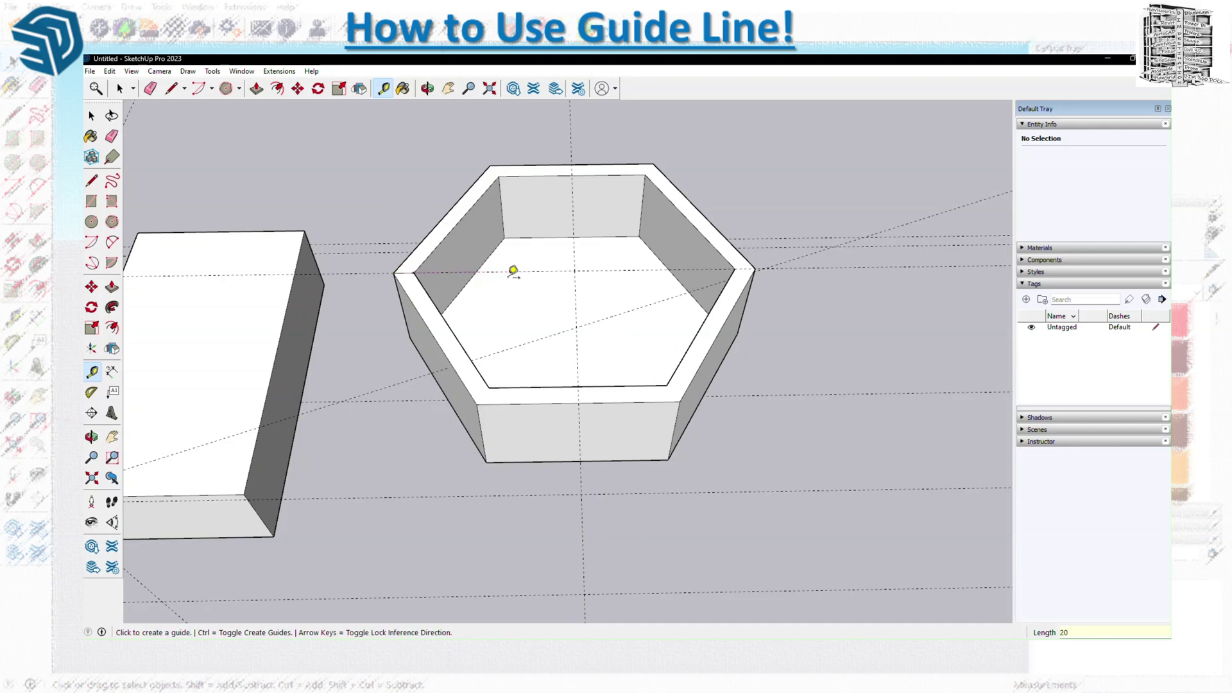
click(414, 273)
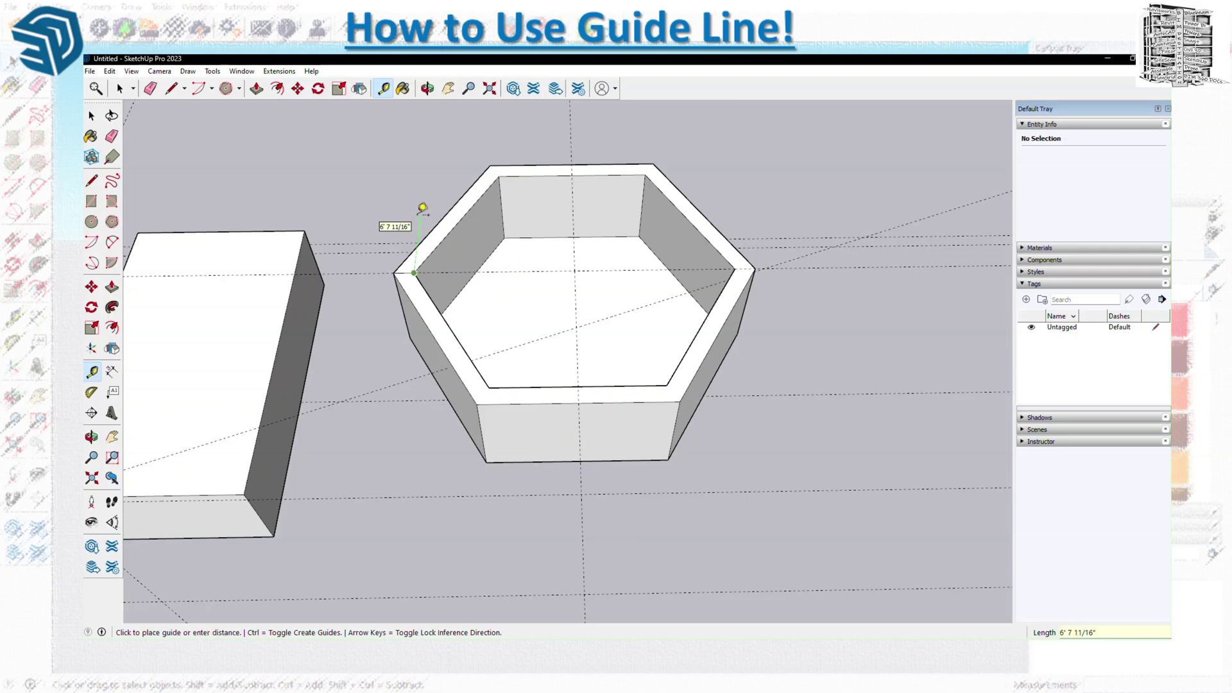
text(16)
key(Return)
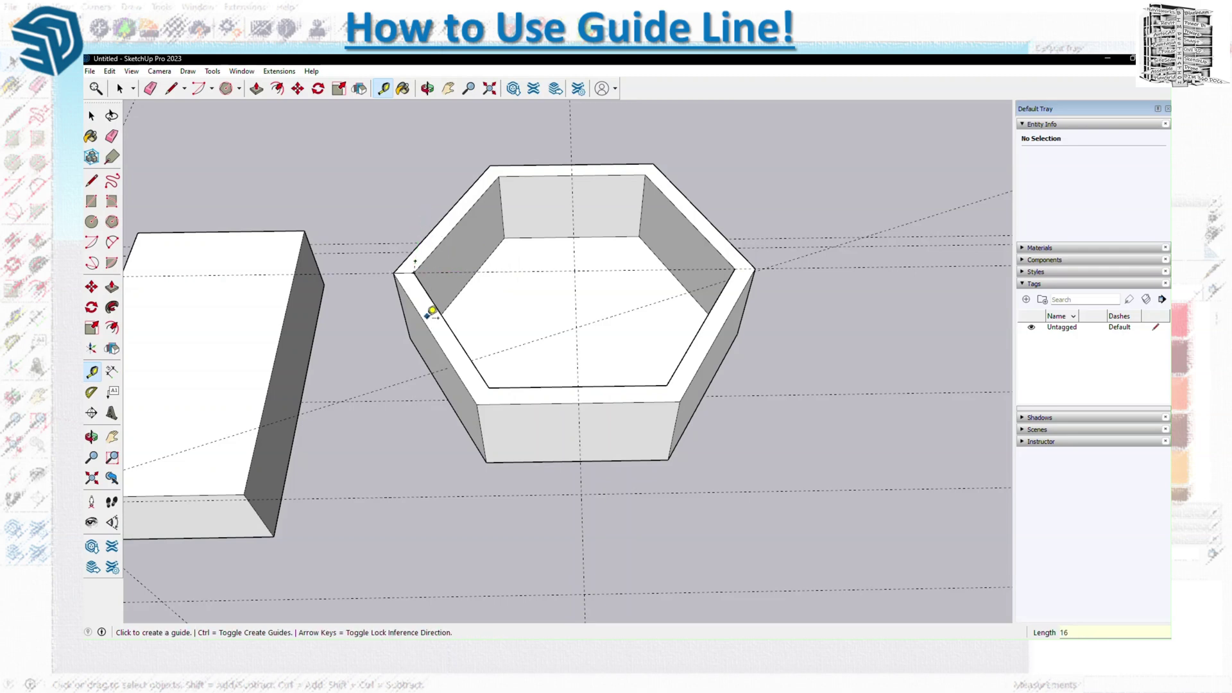
scroll(429, 312, up, 2)
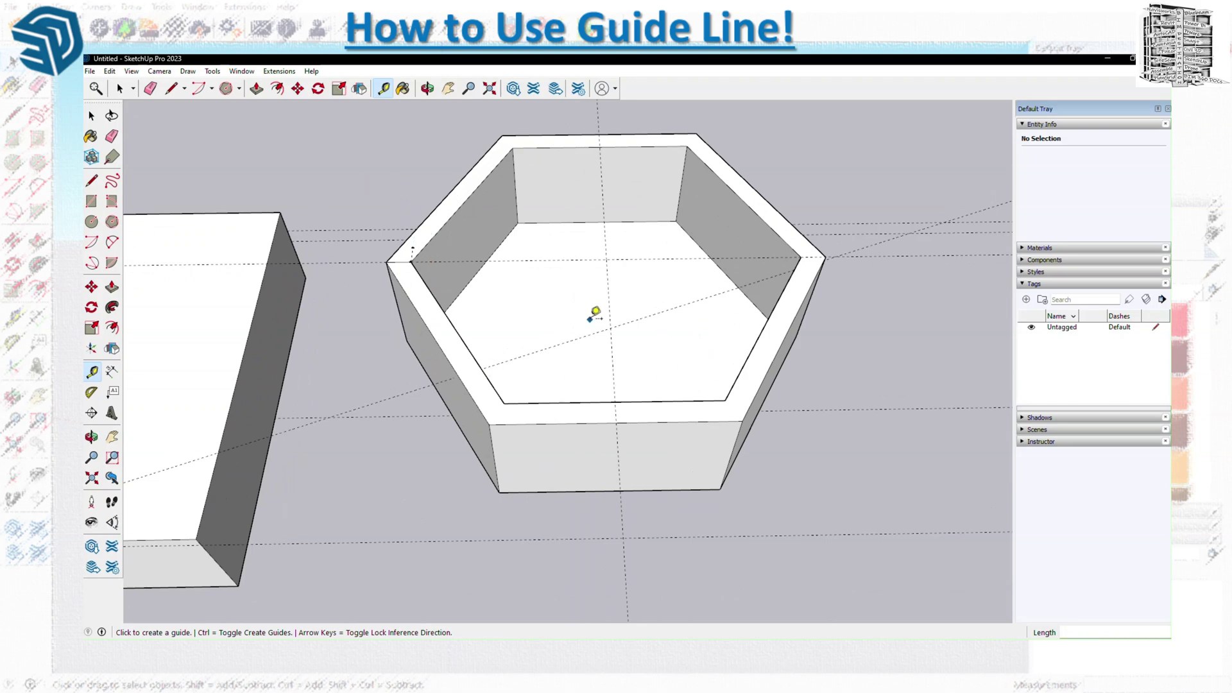
scroll(591, 311, down, 4)
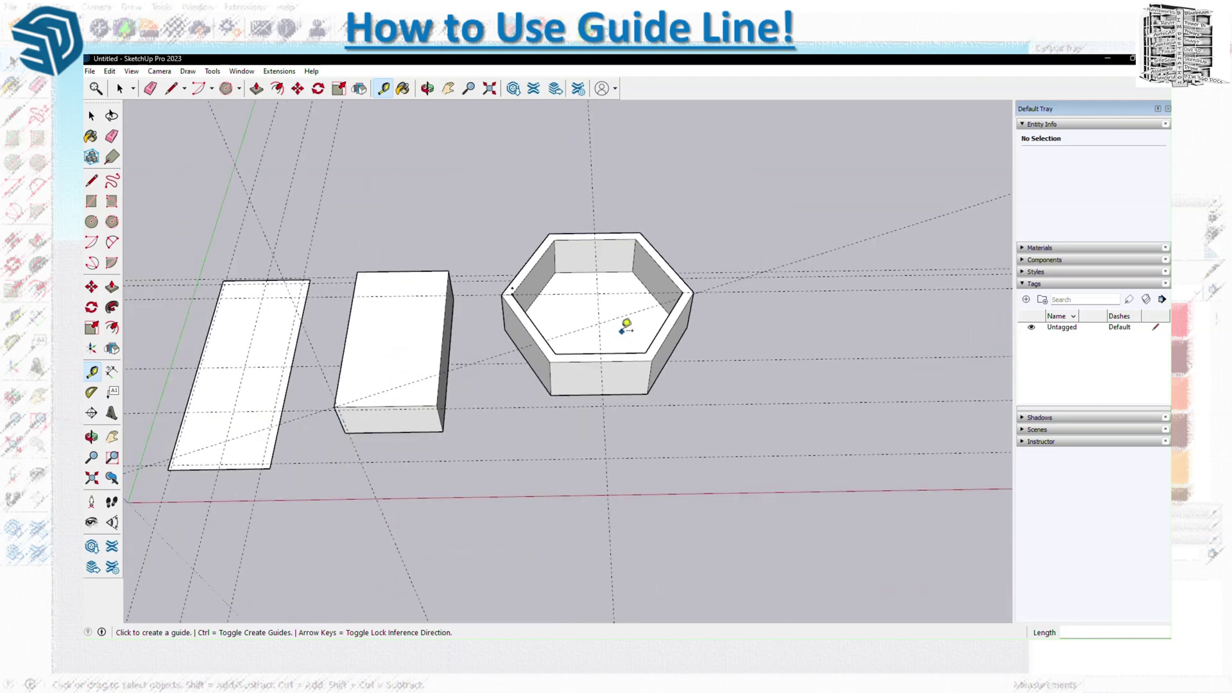
click(91, 115)
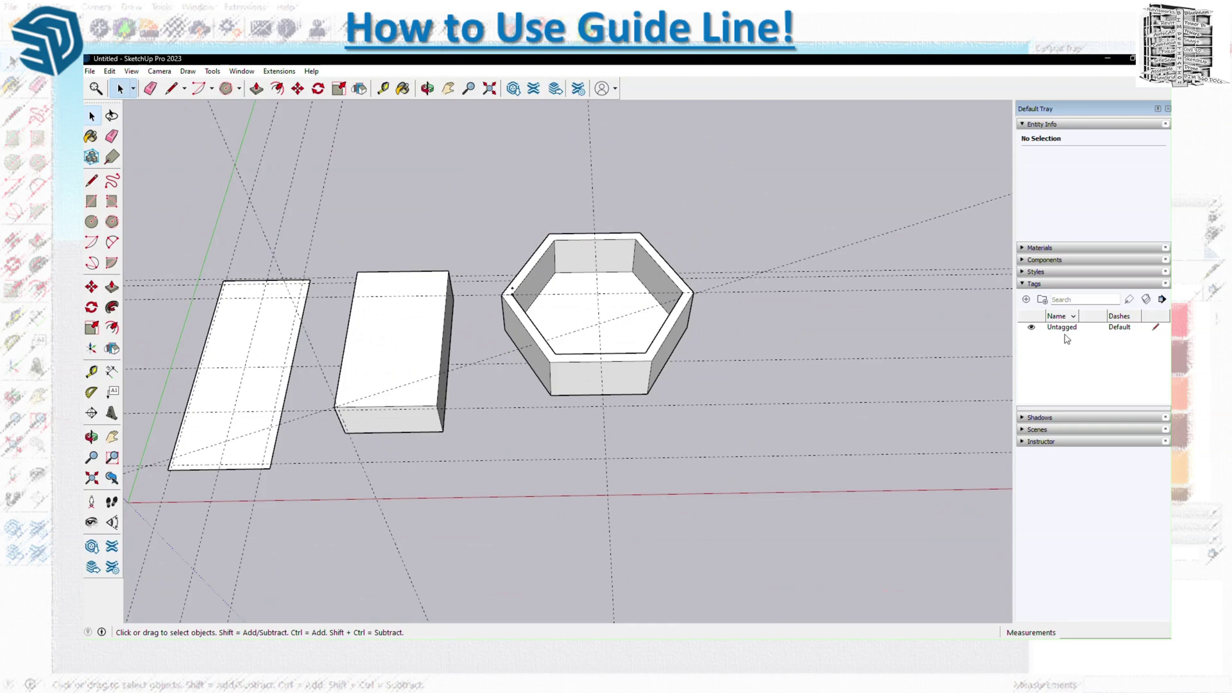
Step: Add two tags named Guides Shape 1 and Guides shape 2
click(1026, 300)
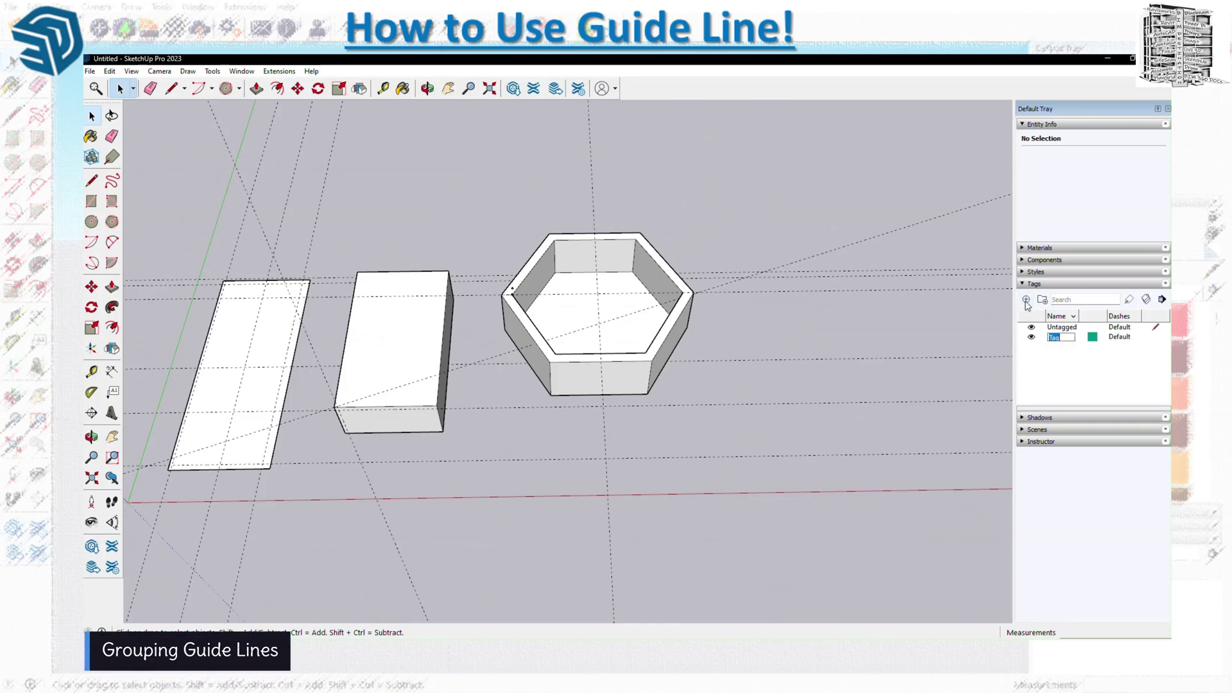
text(Guides Shape 1)
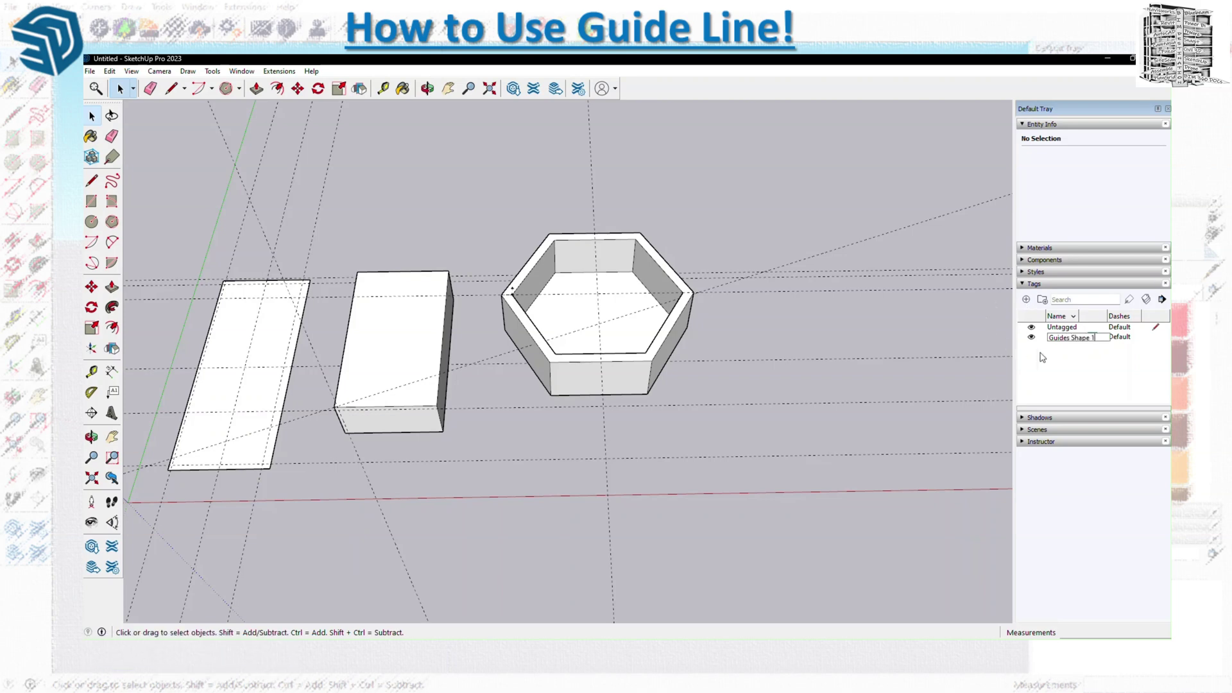
key(Return)
click(1028, 299)
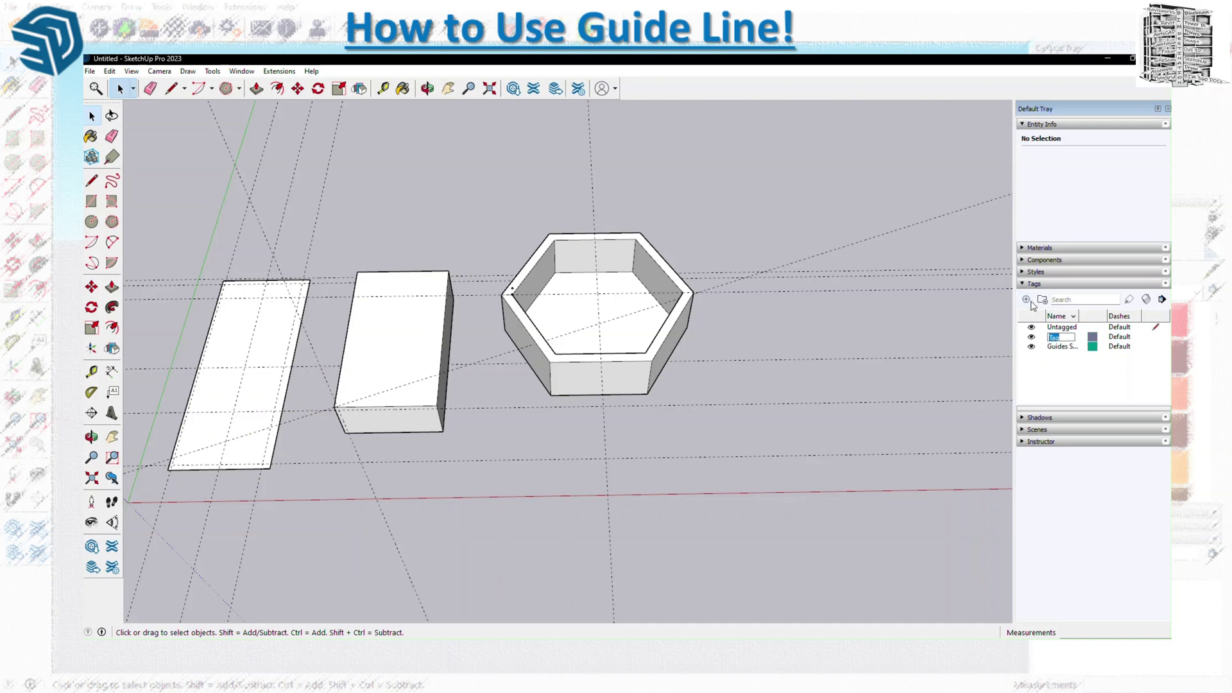
text(Guides s...)
key(Return)
Step: Select a guide line and box-select three horizontal guides of the first shapes
click(246, 223)
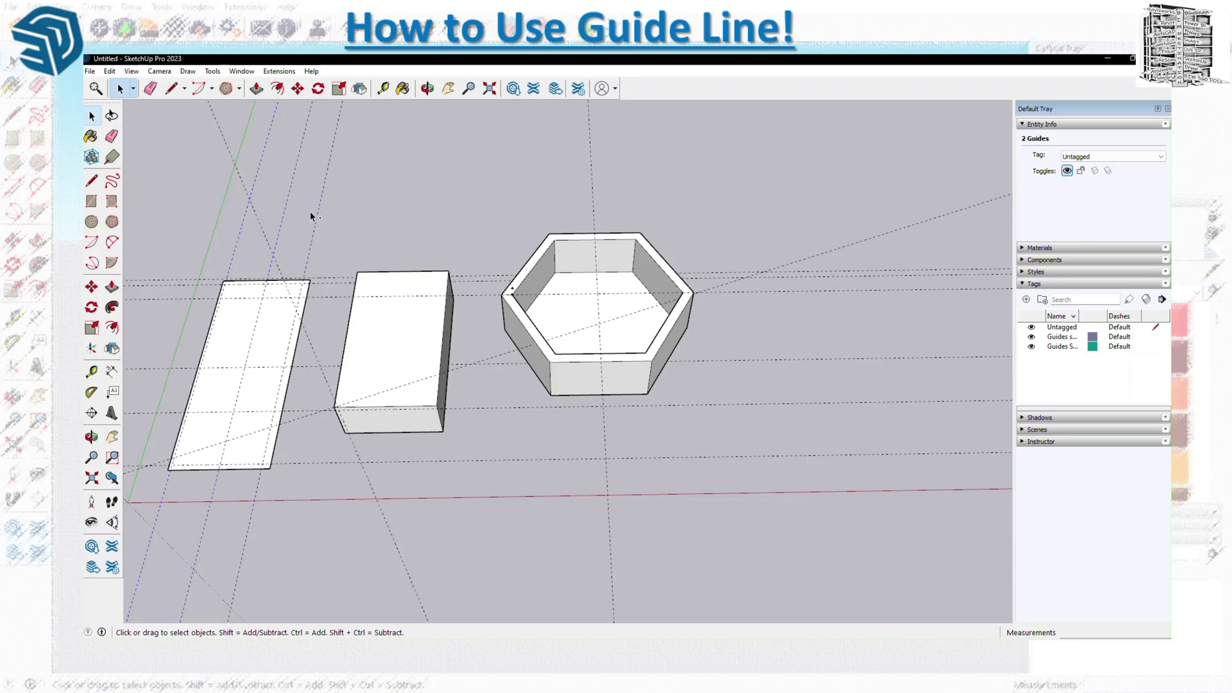
shift+drag(176, 261, 157, 312)
scroll(321, 302, down, 3)
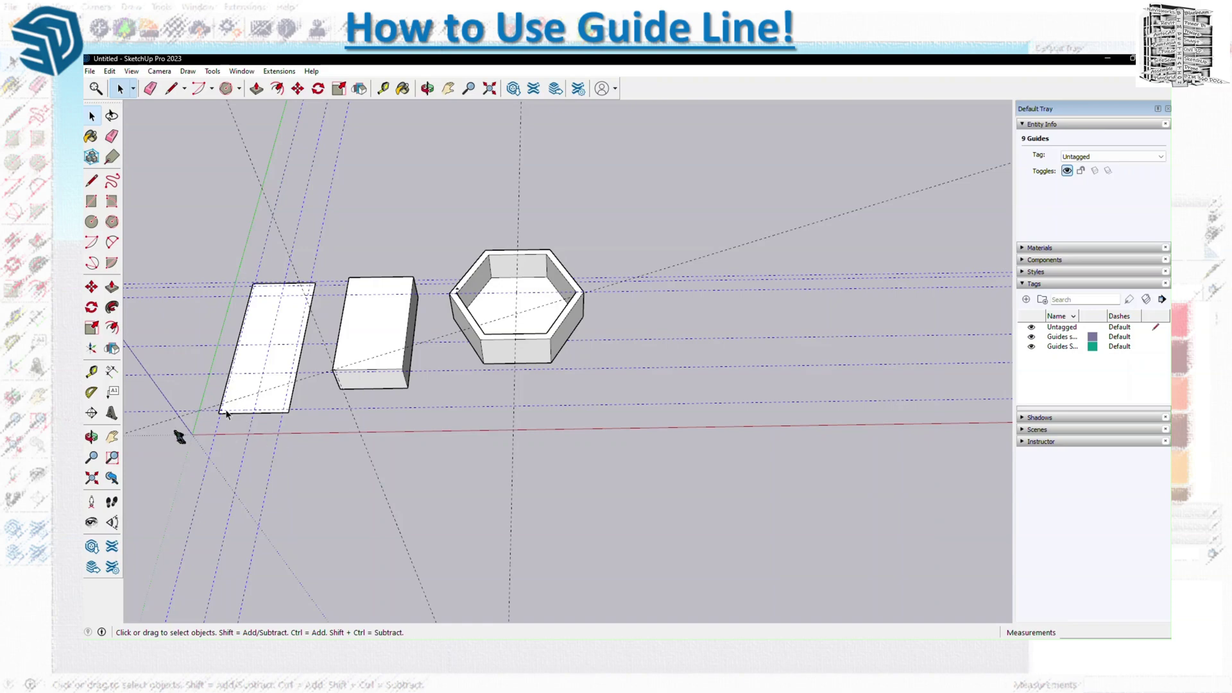
scroll(247, 321, up, 4)
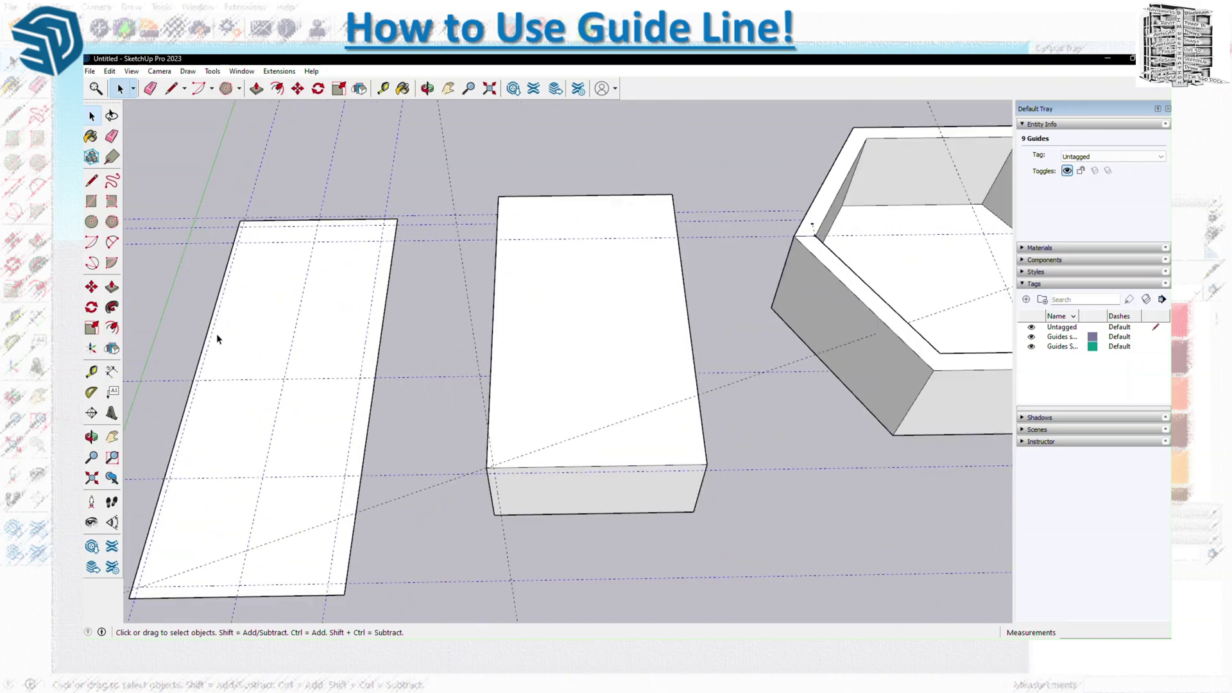
scroll(269, 311, down, 4)
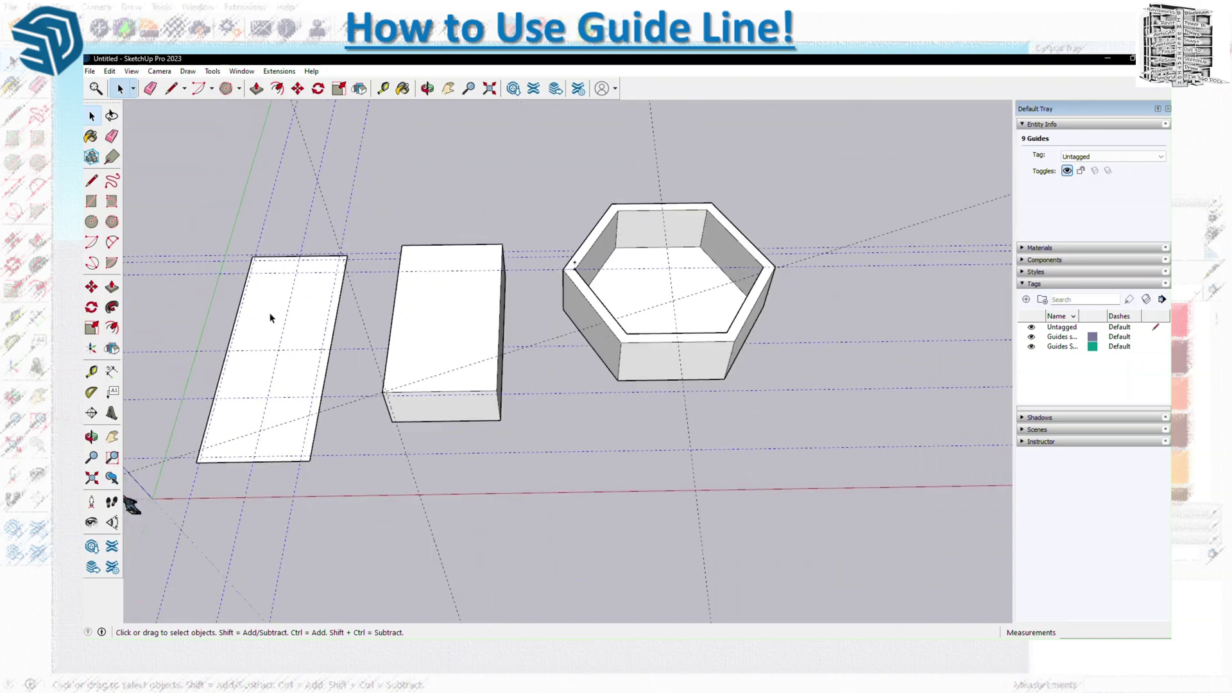
Step: Group the selected guide lines and tag the group Guides Shape 1
right_click(302, 234)
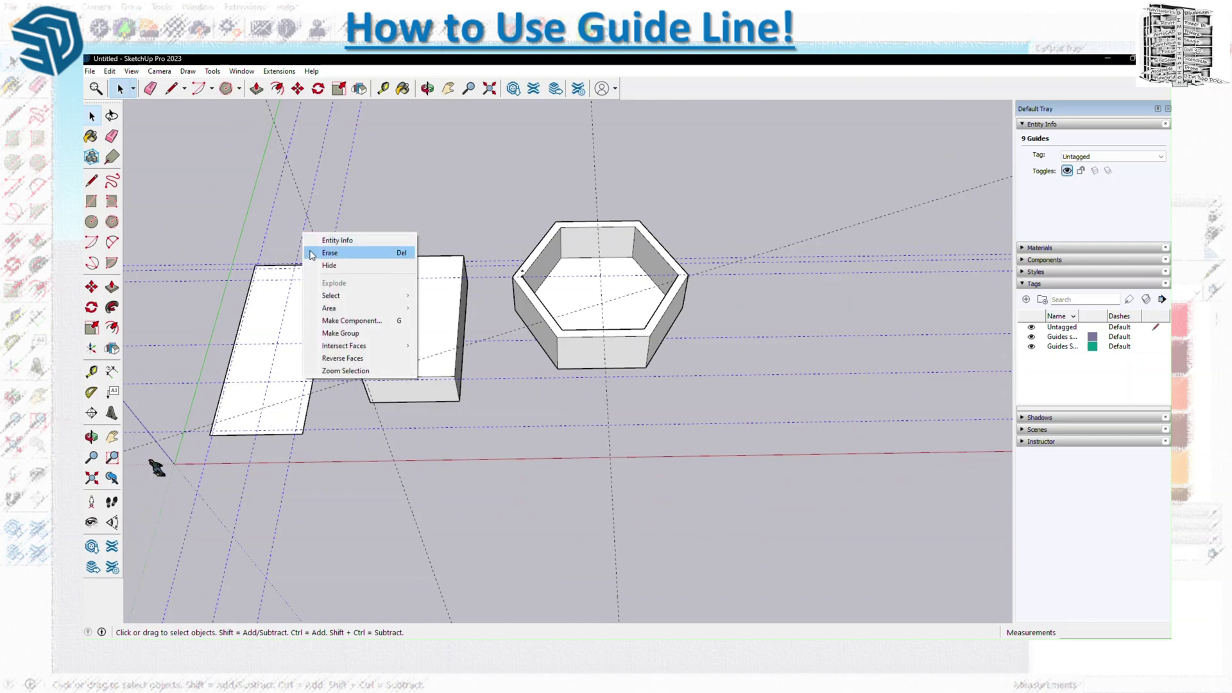
click(345, 338)
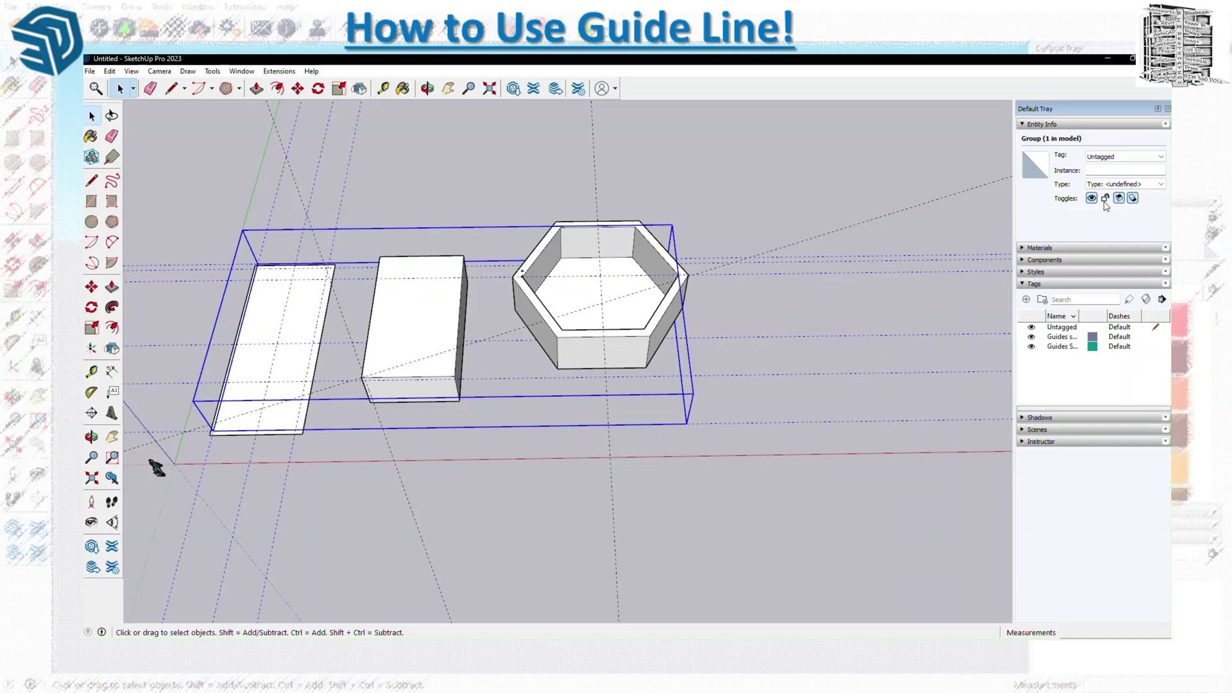
click(1130, 157)
click(1127, 172)
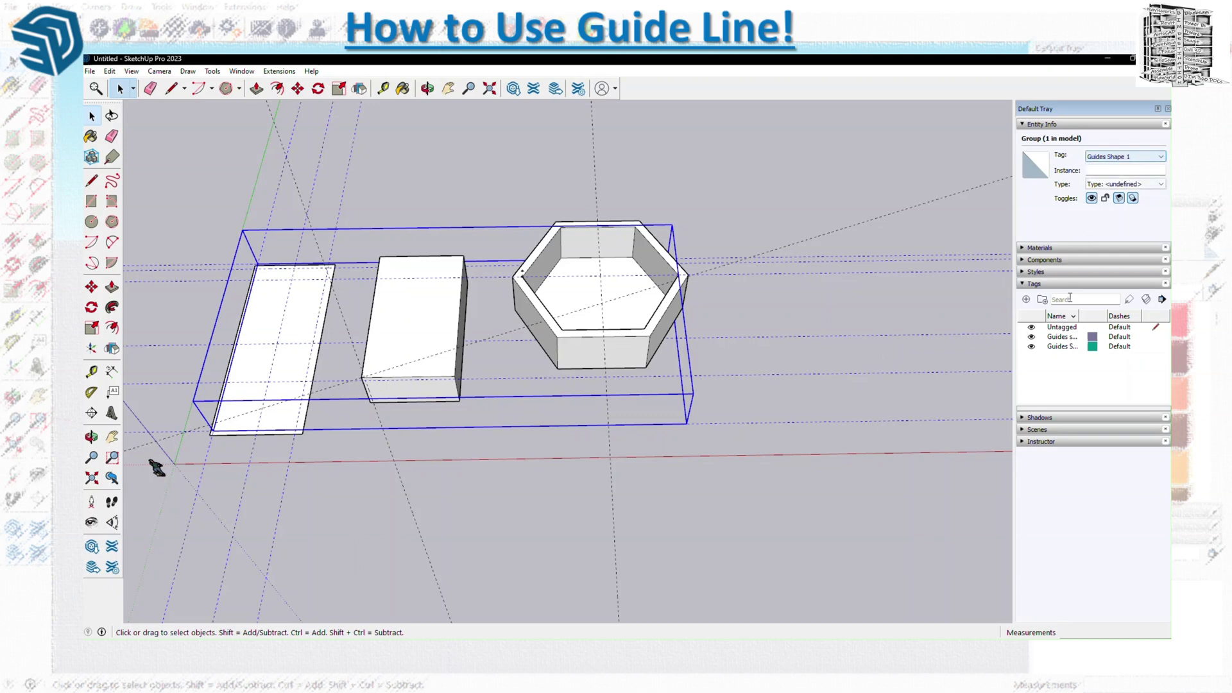
Step: Widen the tag Name column and toggle visibility until Guides Shape 1 is hidden
click(1032, 337)
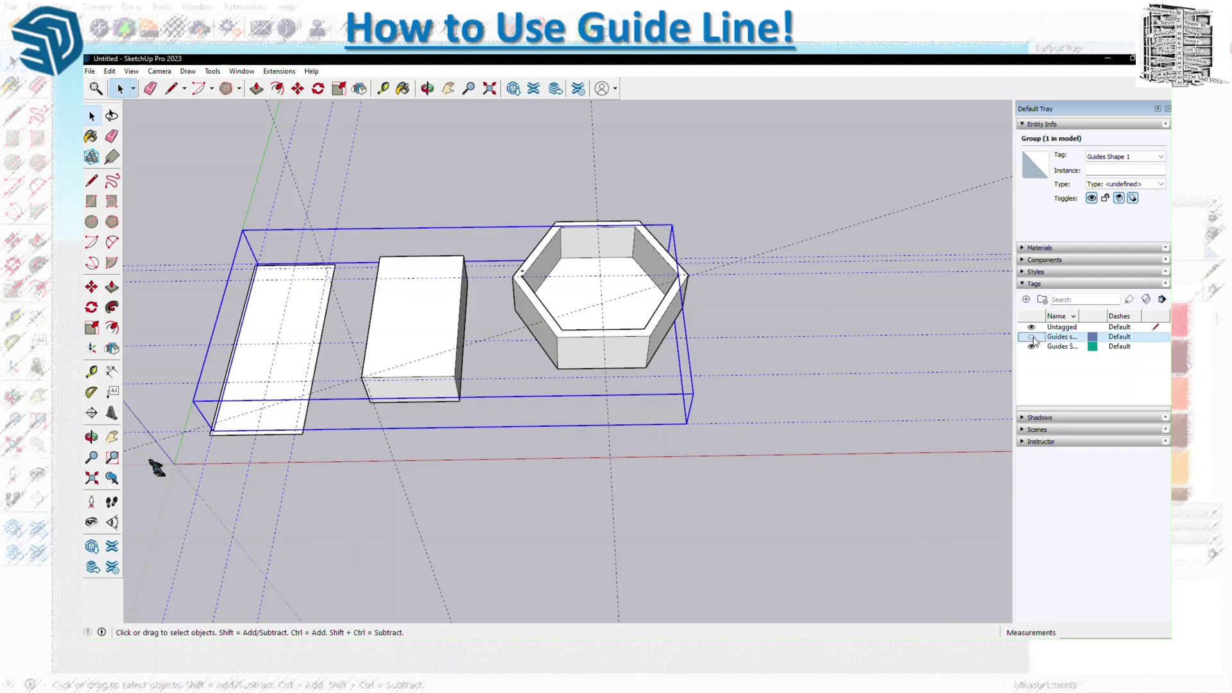
click(1033, 338)
click(1032, 347)
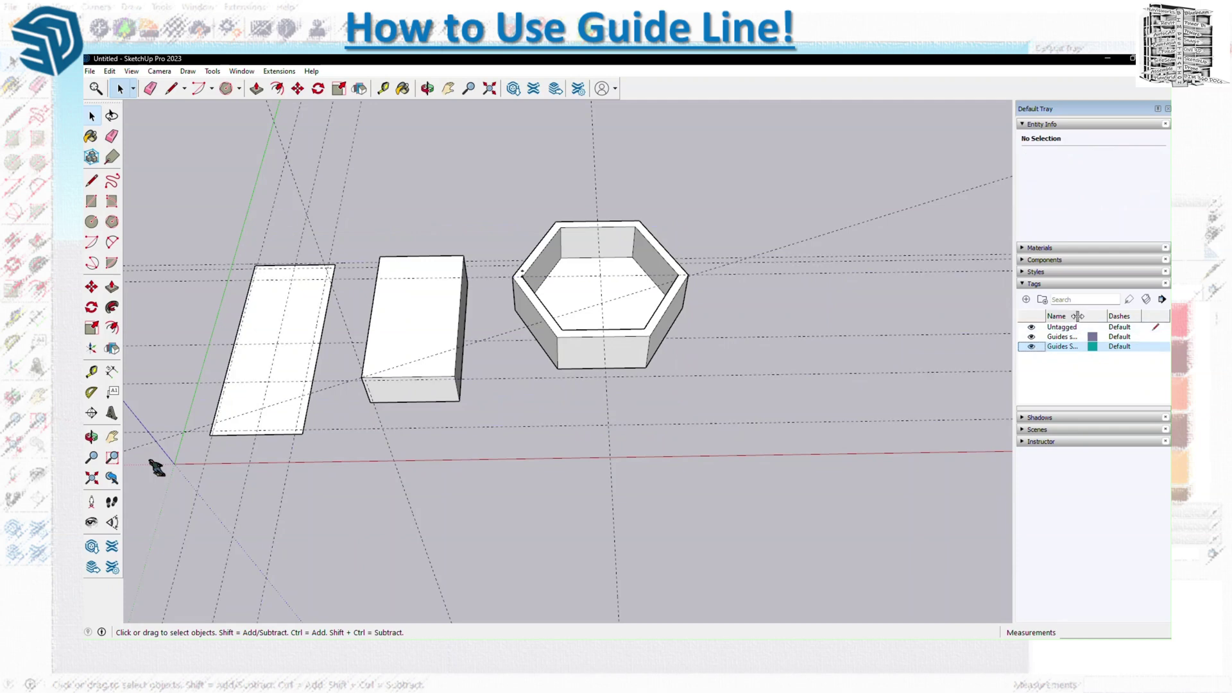
drag(1079, 316, 1115, 316)
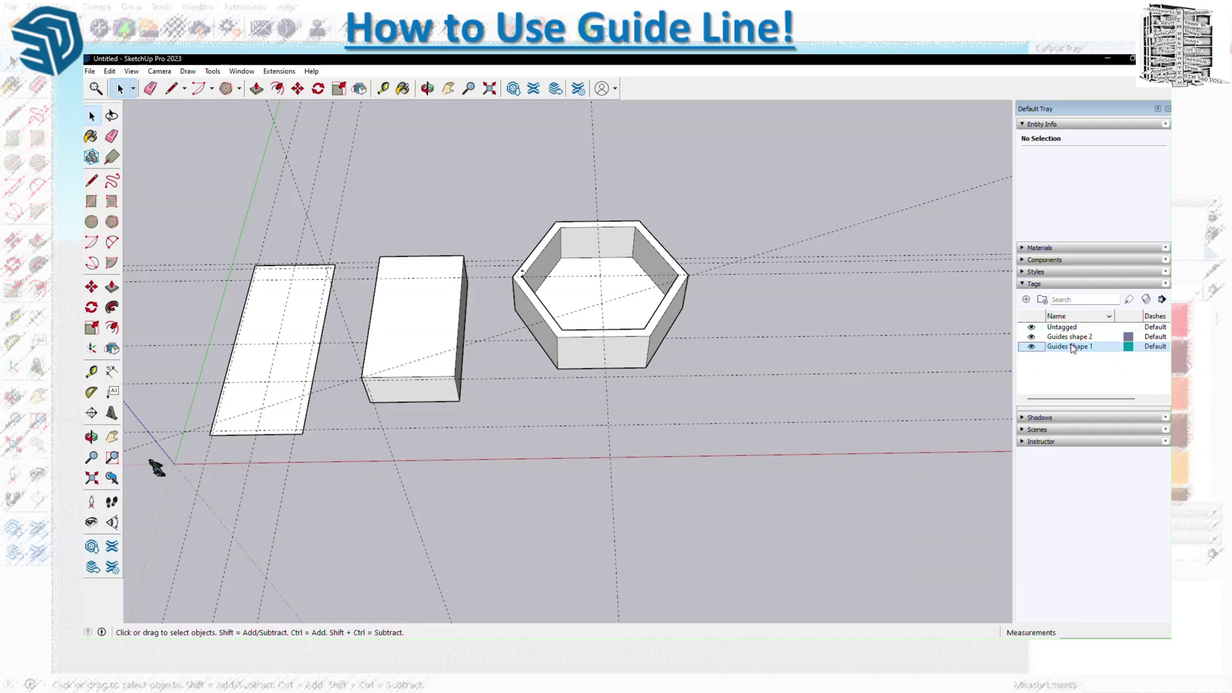
click(1032, 347)
click(1033, 347)
click(1032, 338)
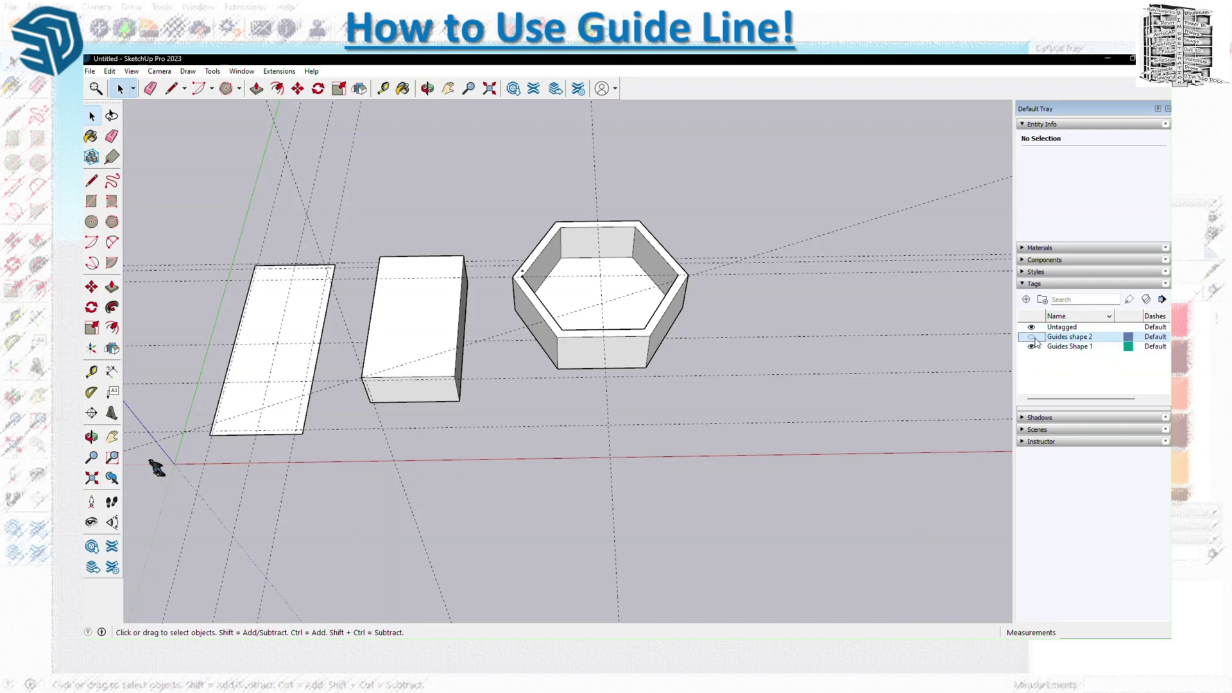
click(1032, 347)
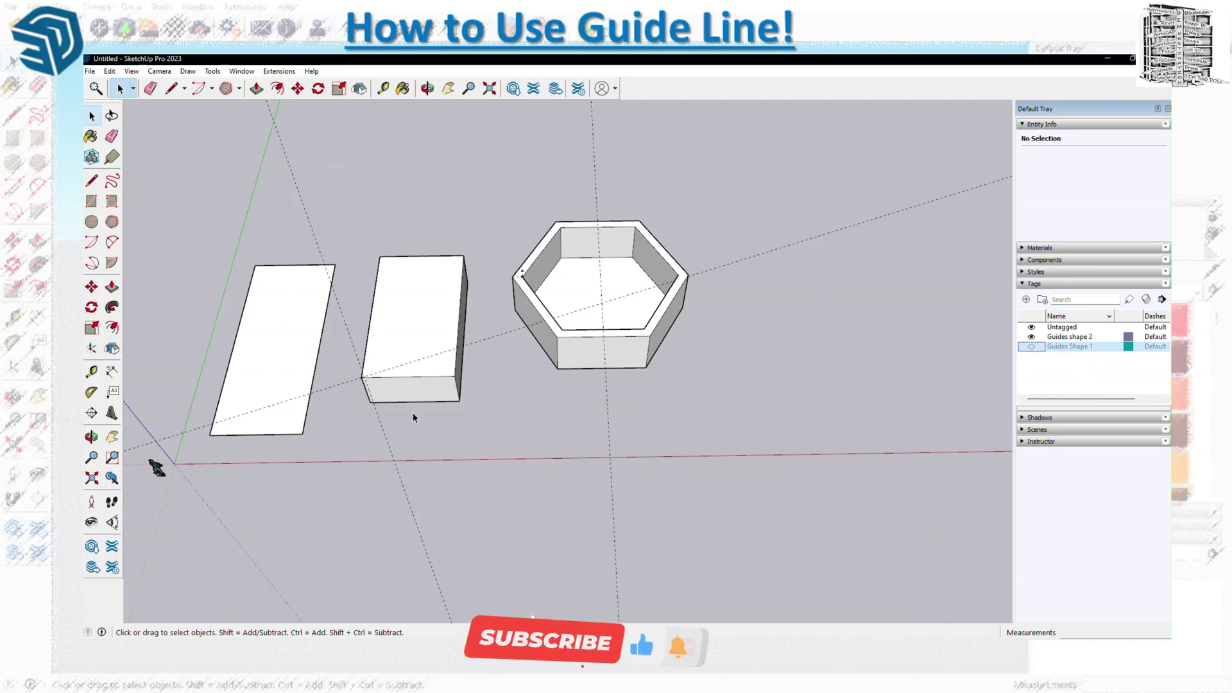
click(382, 426)
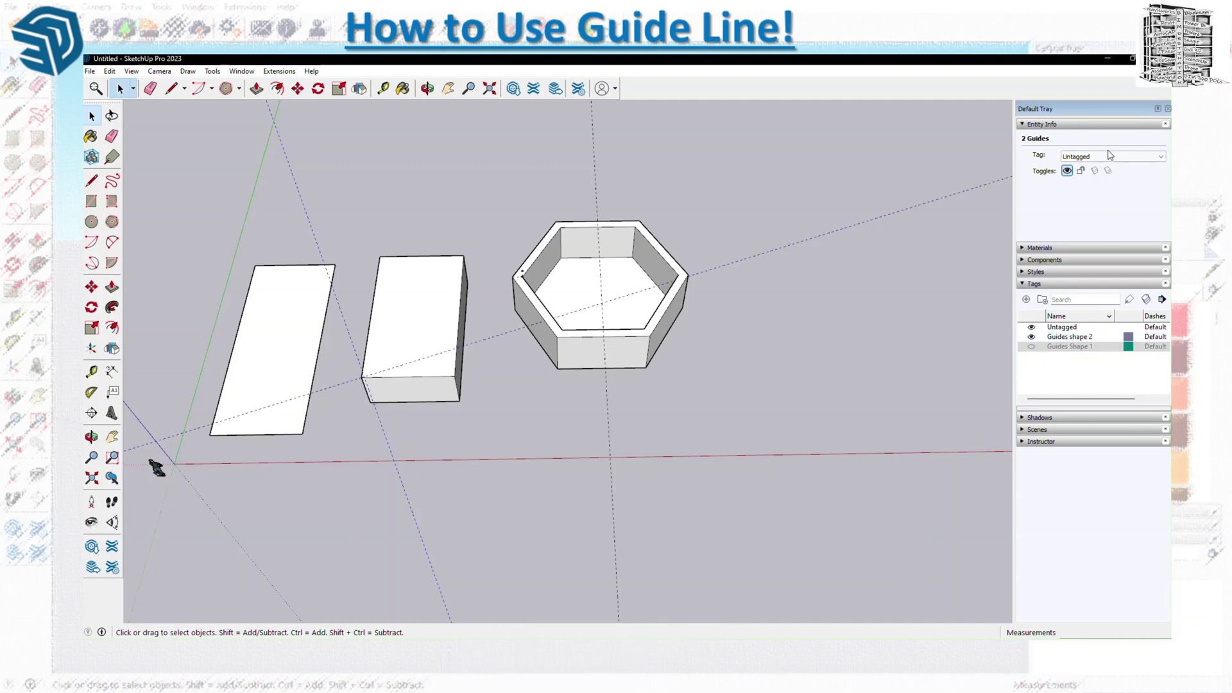
Step: Group the two remaining guides, tag the group Guides shape 2, and hide that tag
right_click(481, 342)
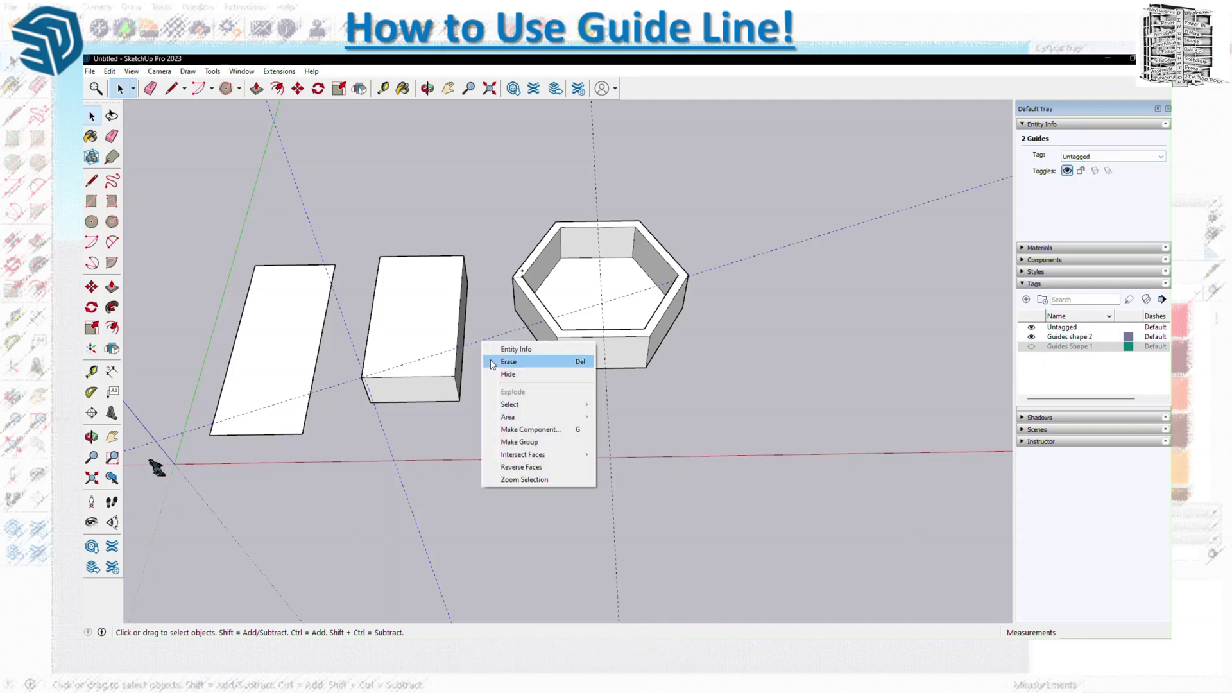
click(558, 442)
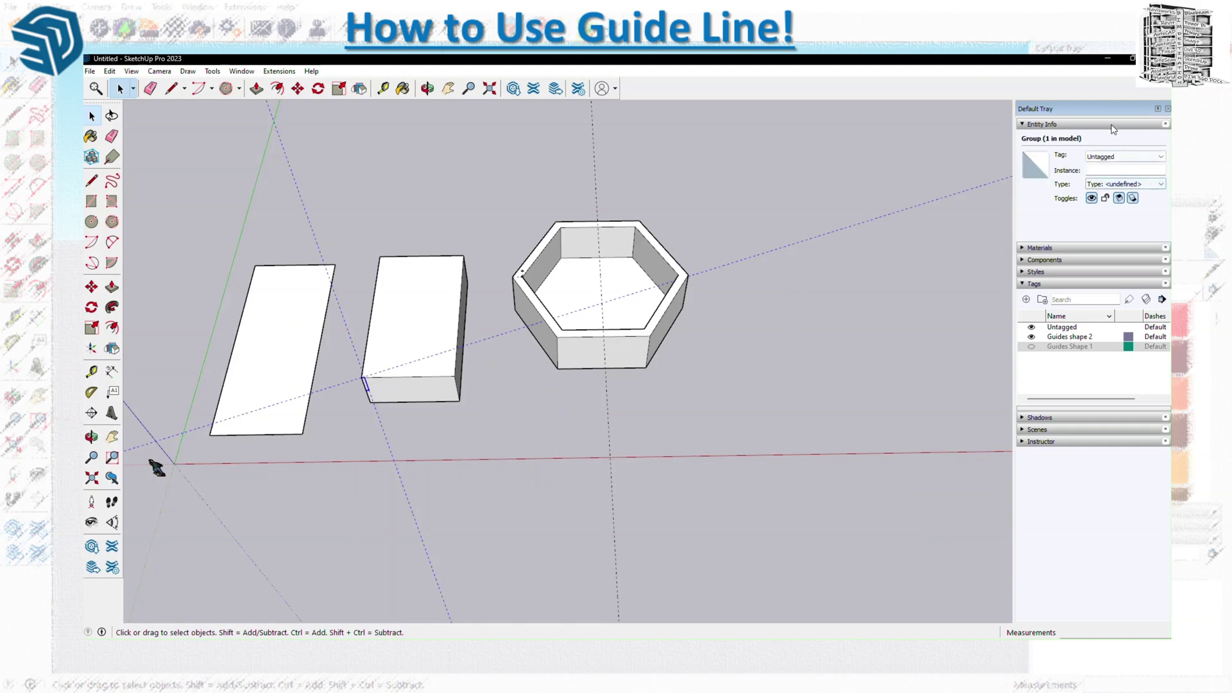
click(1123, 156)
click(1117, 172)
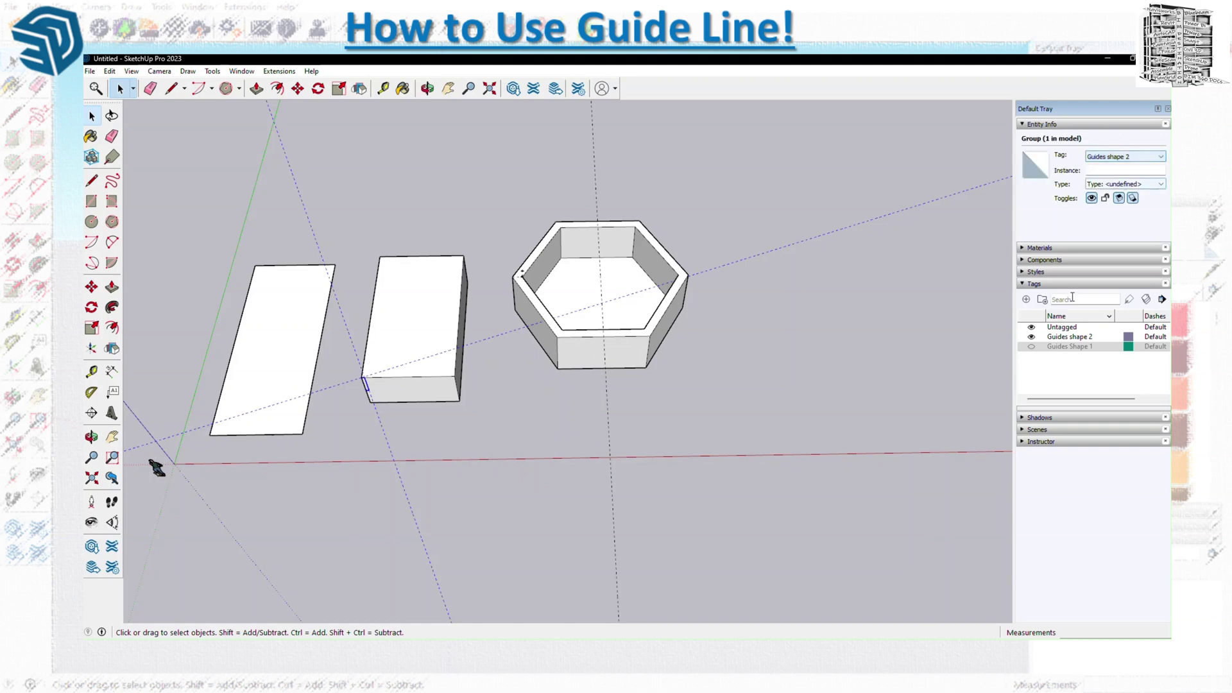
click(1032, 336)
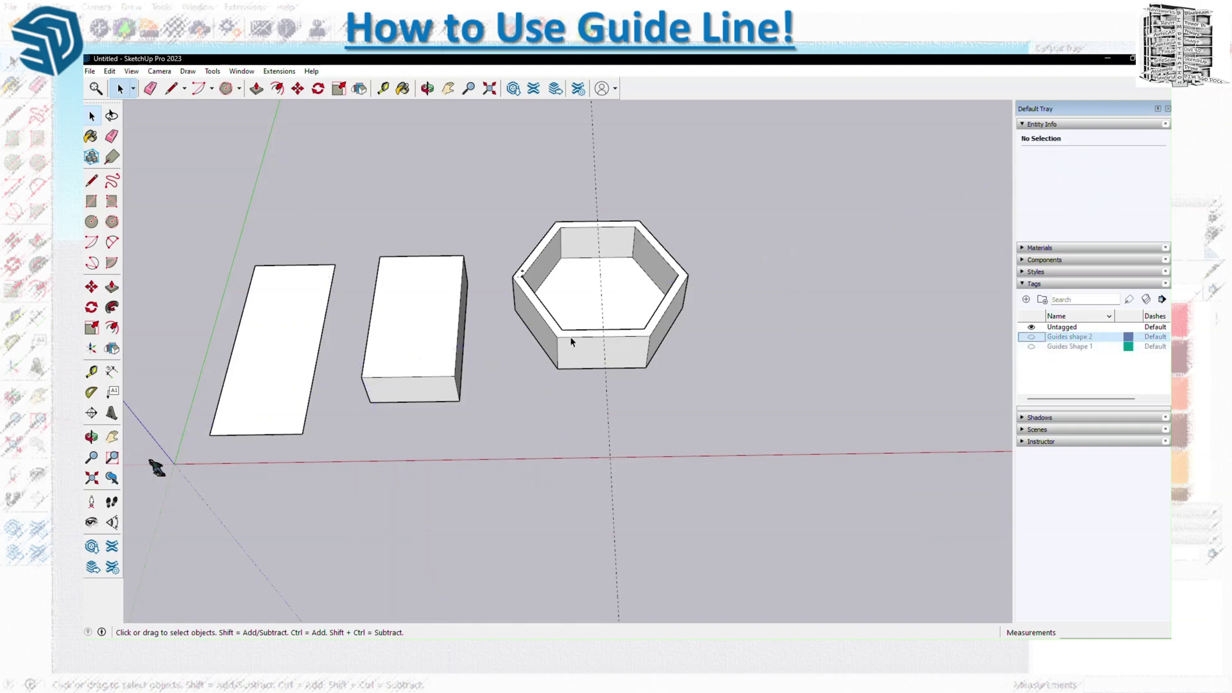
Step: Select the vertical guide near the hexagon and add a new tag
click(292, 365)
click(429, 350)
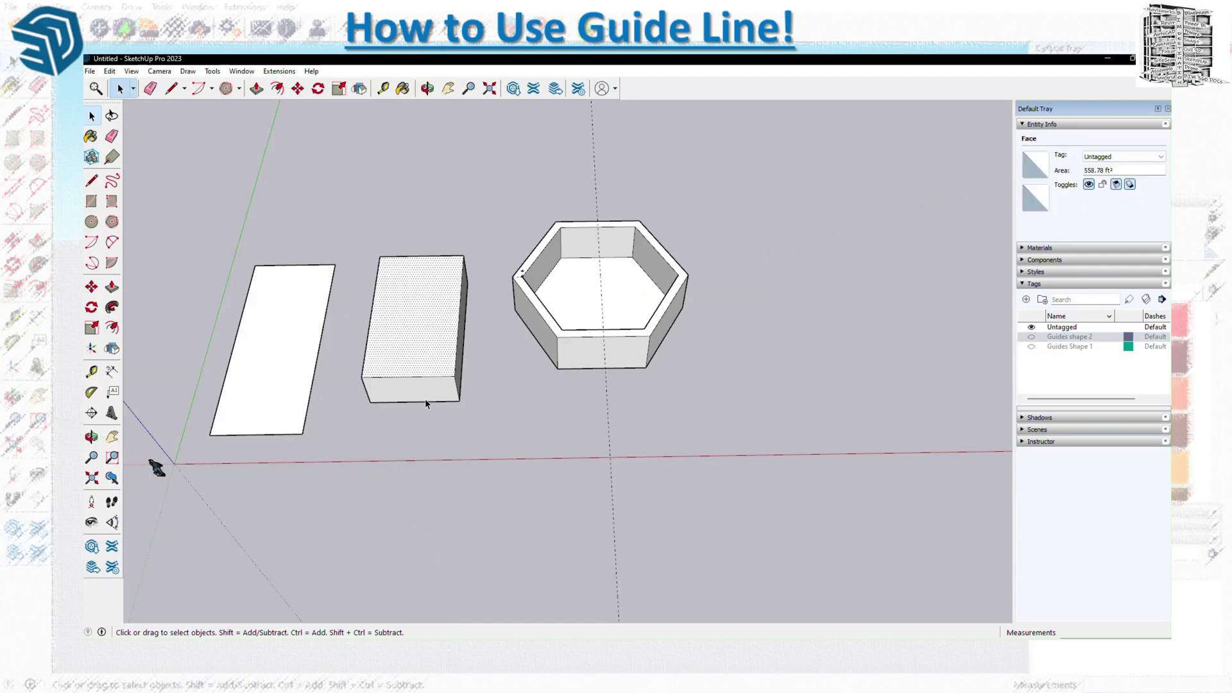
click(301, 388)
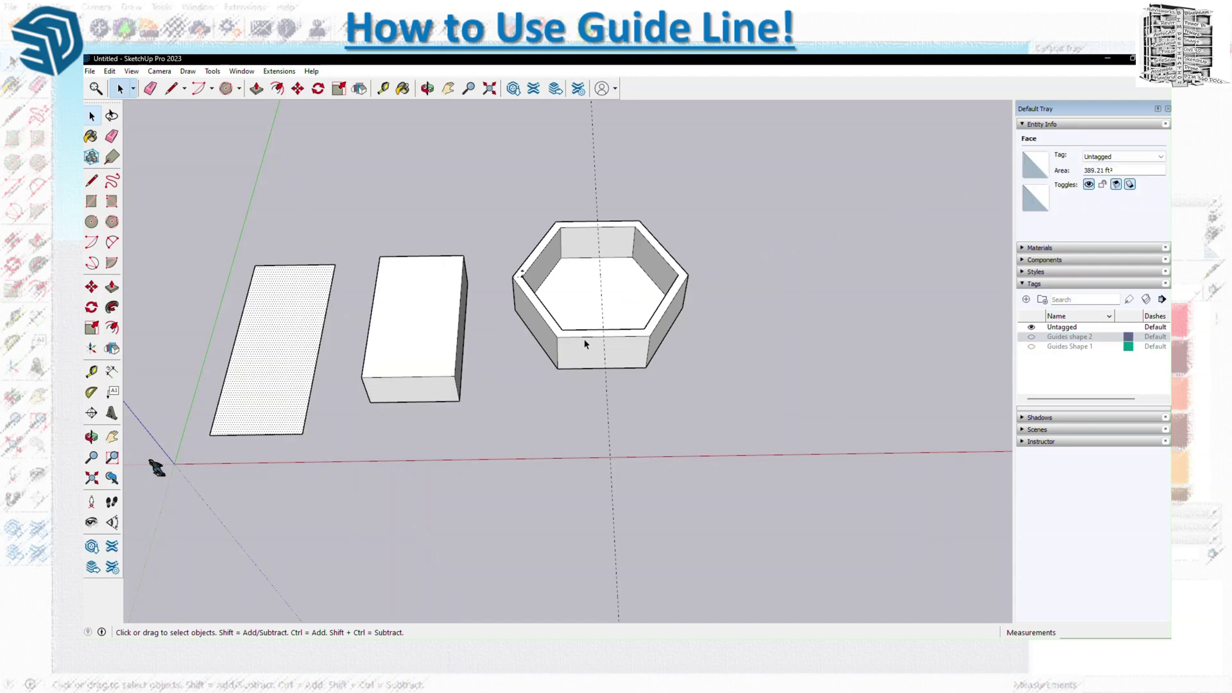
click(601, 280)
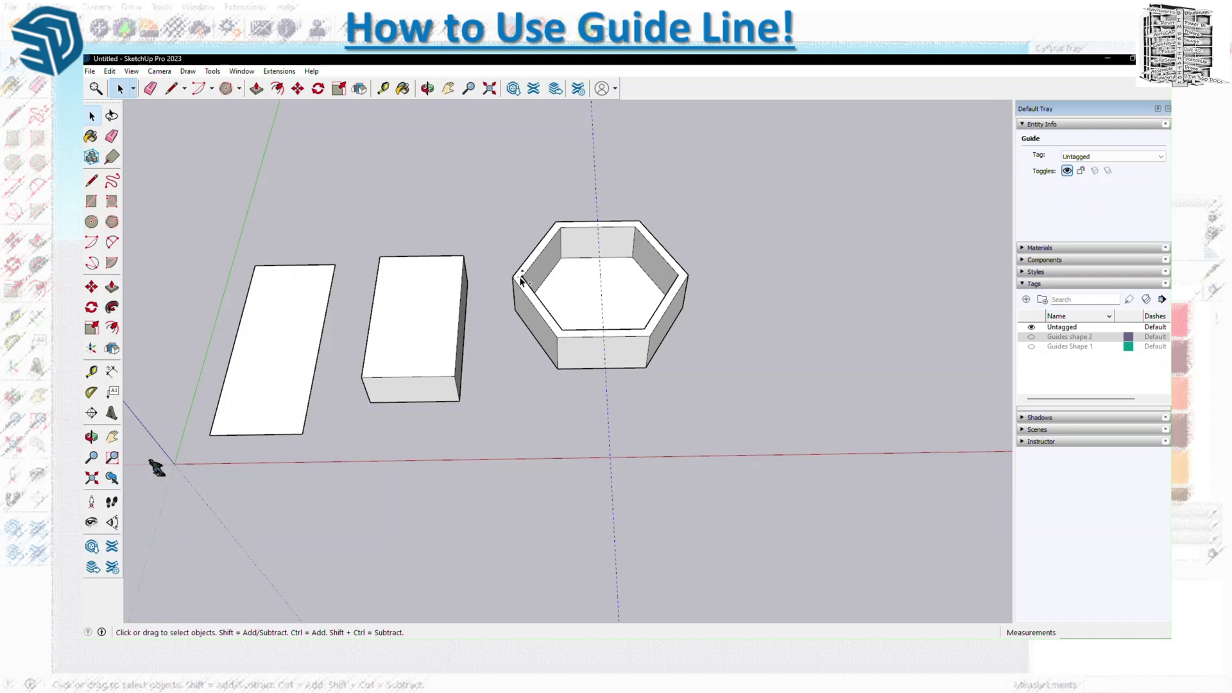
scroll(520, 279, up, 5)
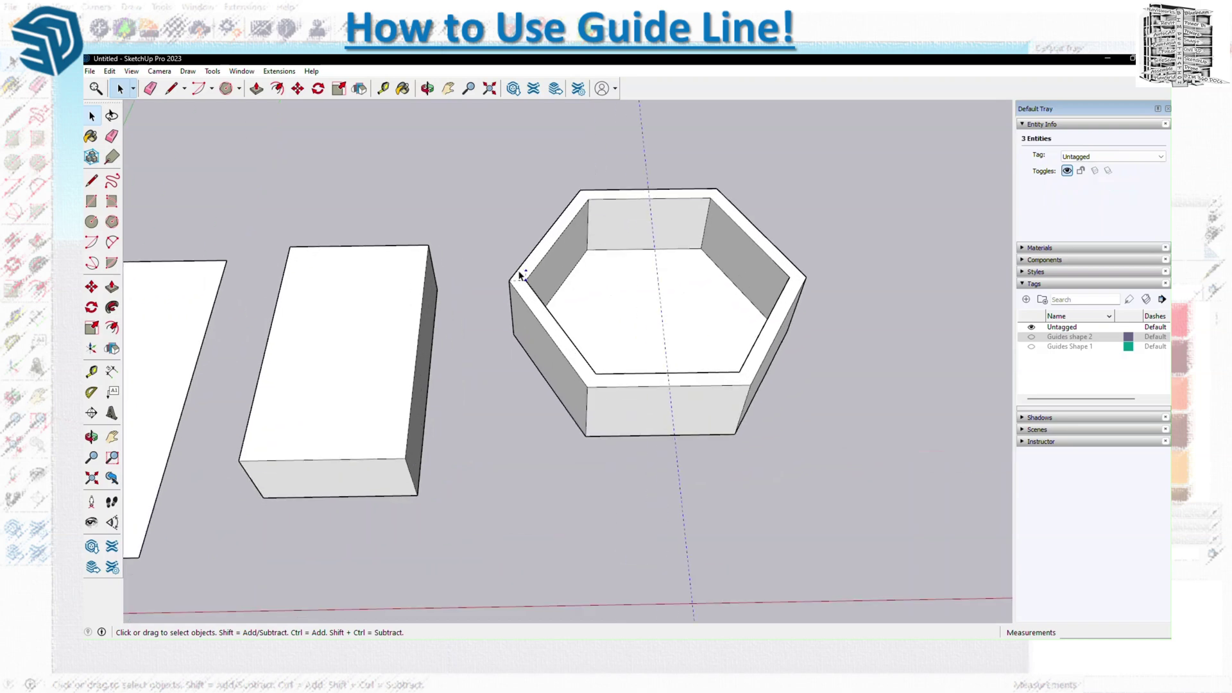
scroll(501, 289, down, 2)
scroll(493, 296, down, 2)
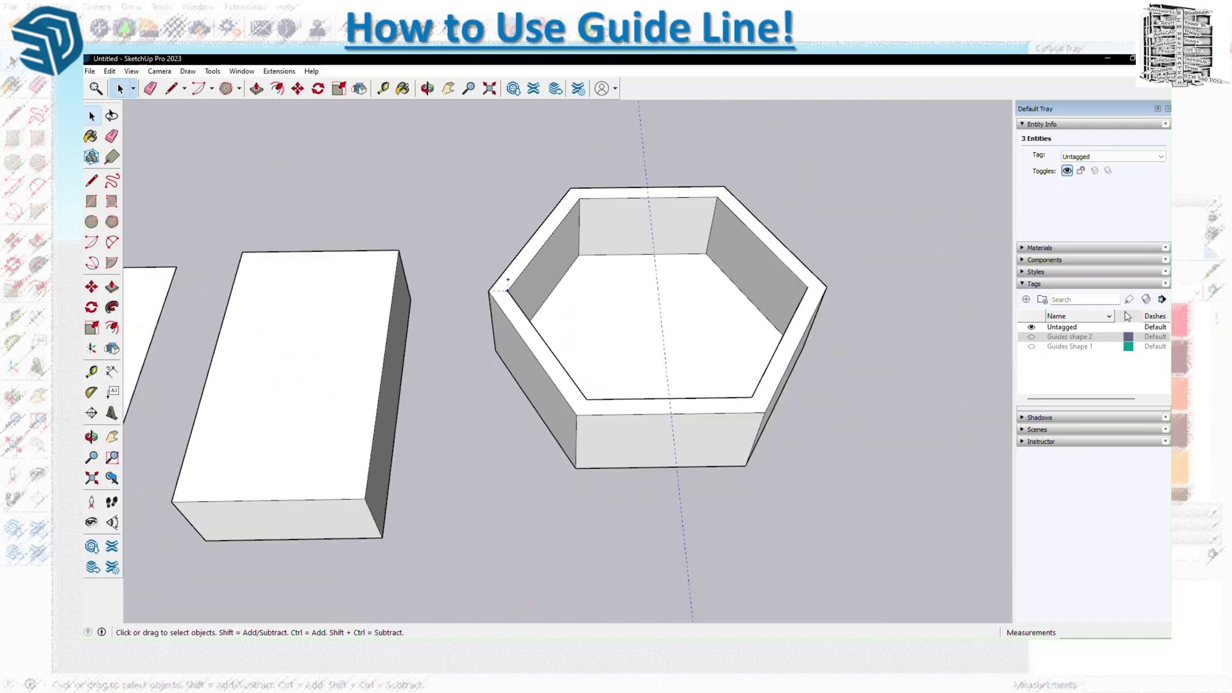
click(1026, 300)
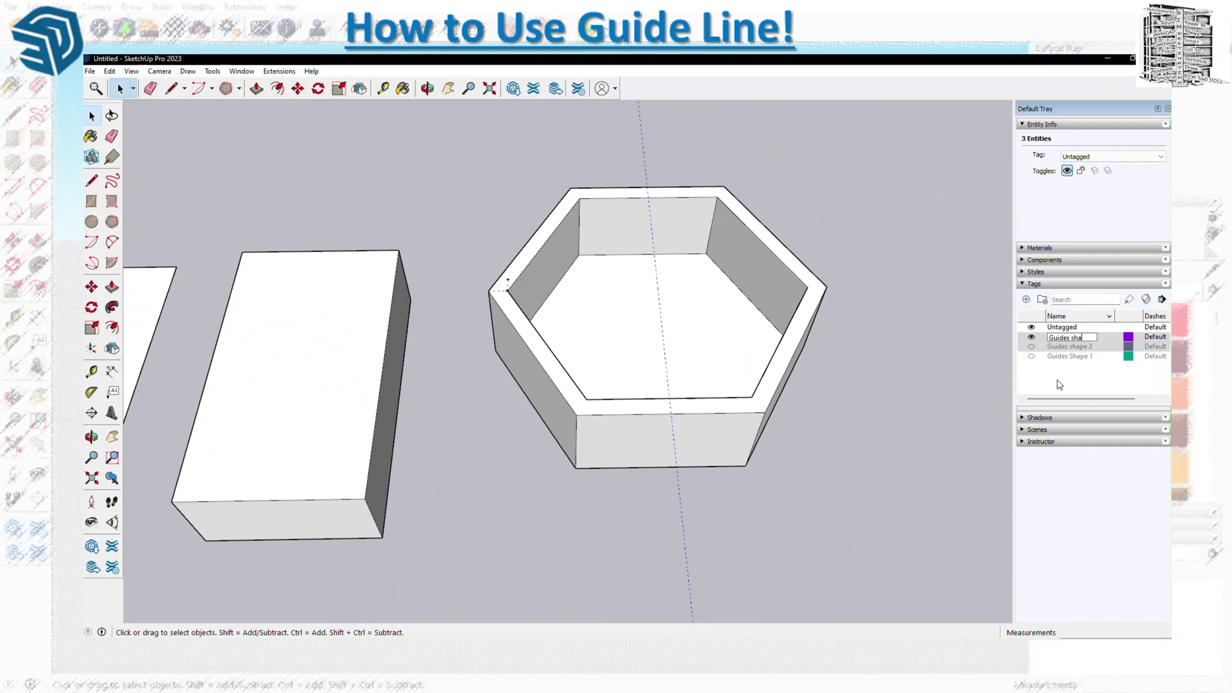
Step: Group the hexagon guides under the Guides shape 3 tag, hide it, and show Guides Shape 1
key(Return)
right_click(663, 338)
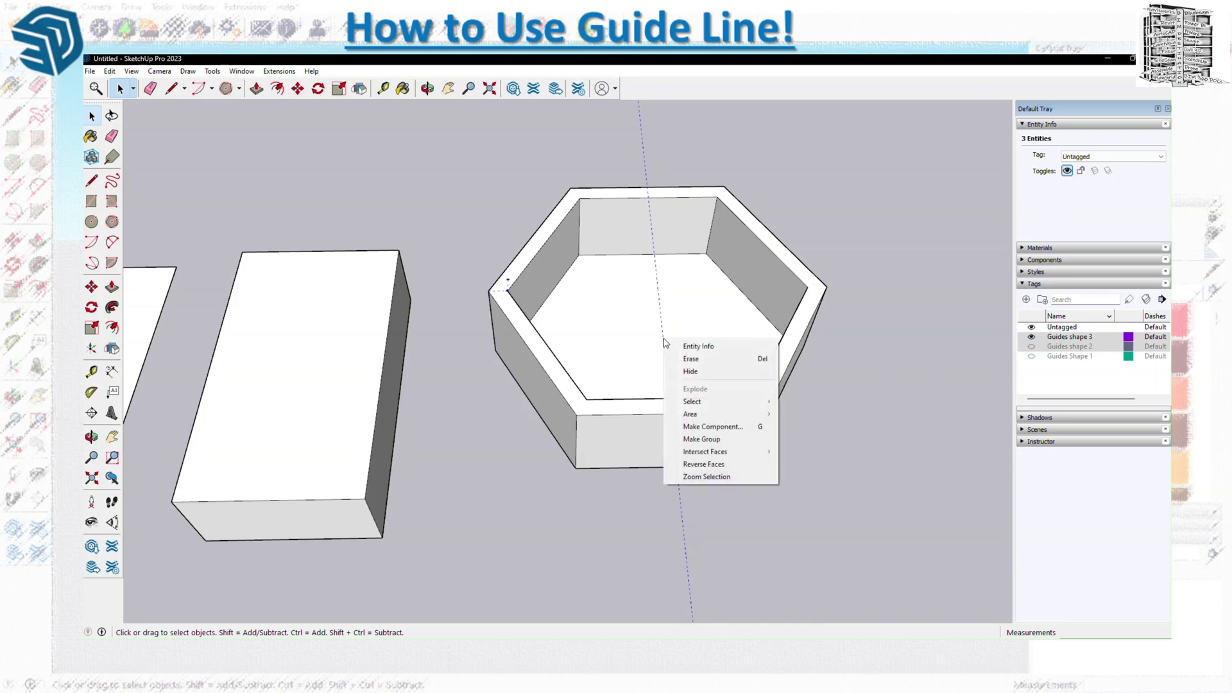
click(717, 440)
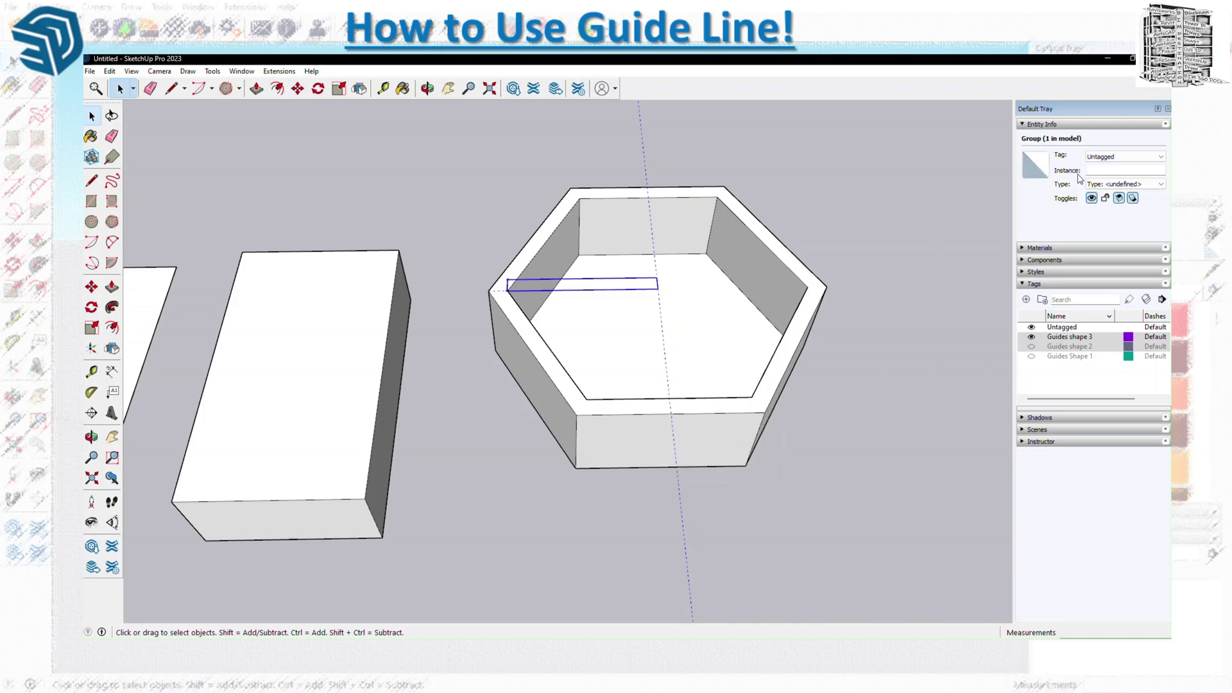
click(1107, 157)
click(1108, 188)
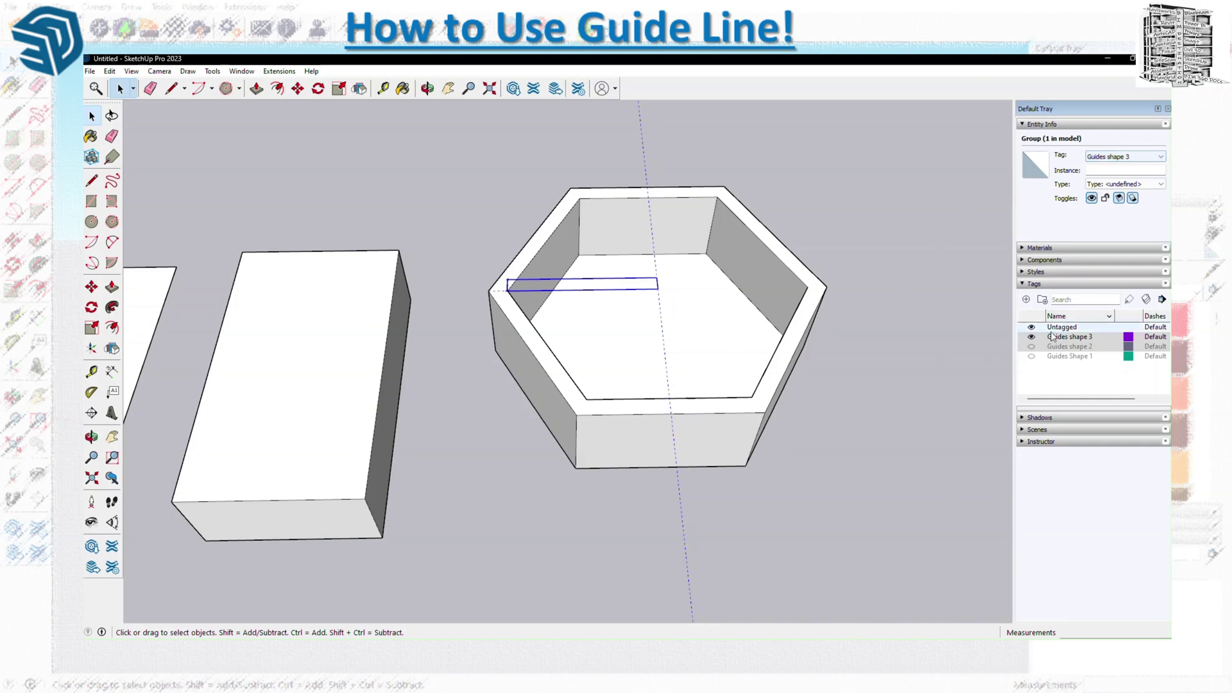
click(1032, 337)
click(800, 372)
scroll(883, 363, down, 5)
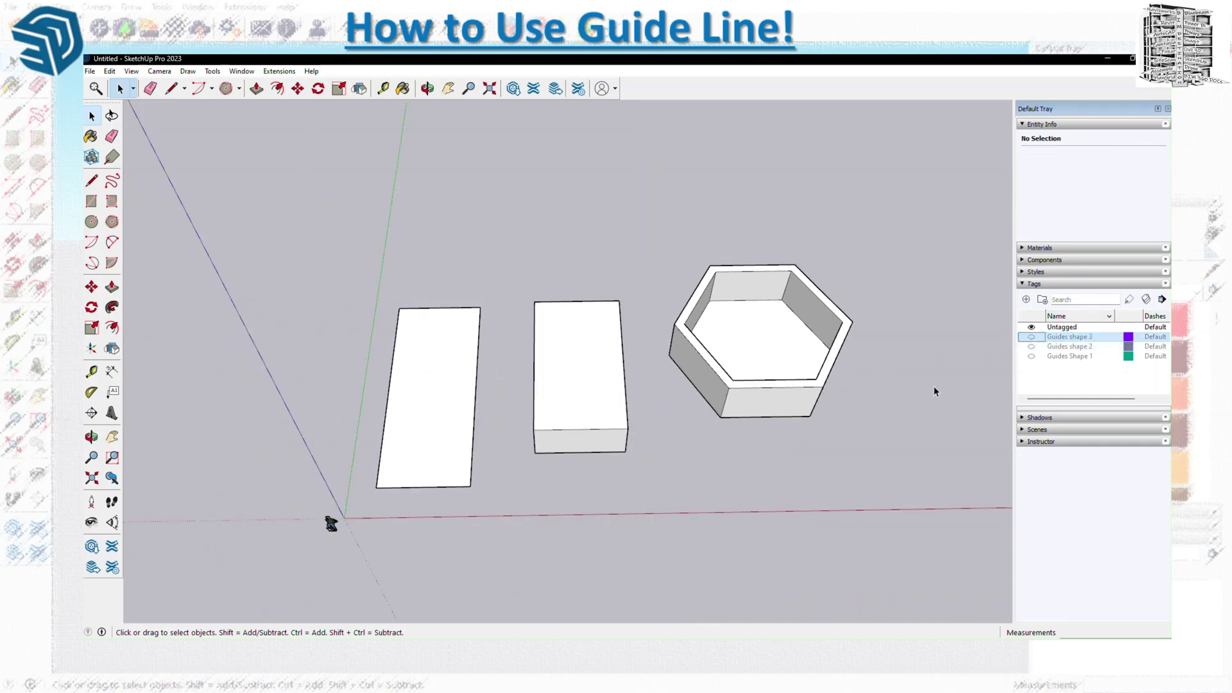
click(1031, 356)
scroll(495, 404, up, 4)
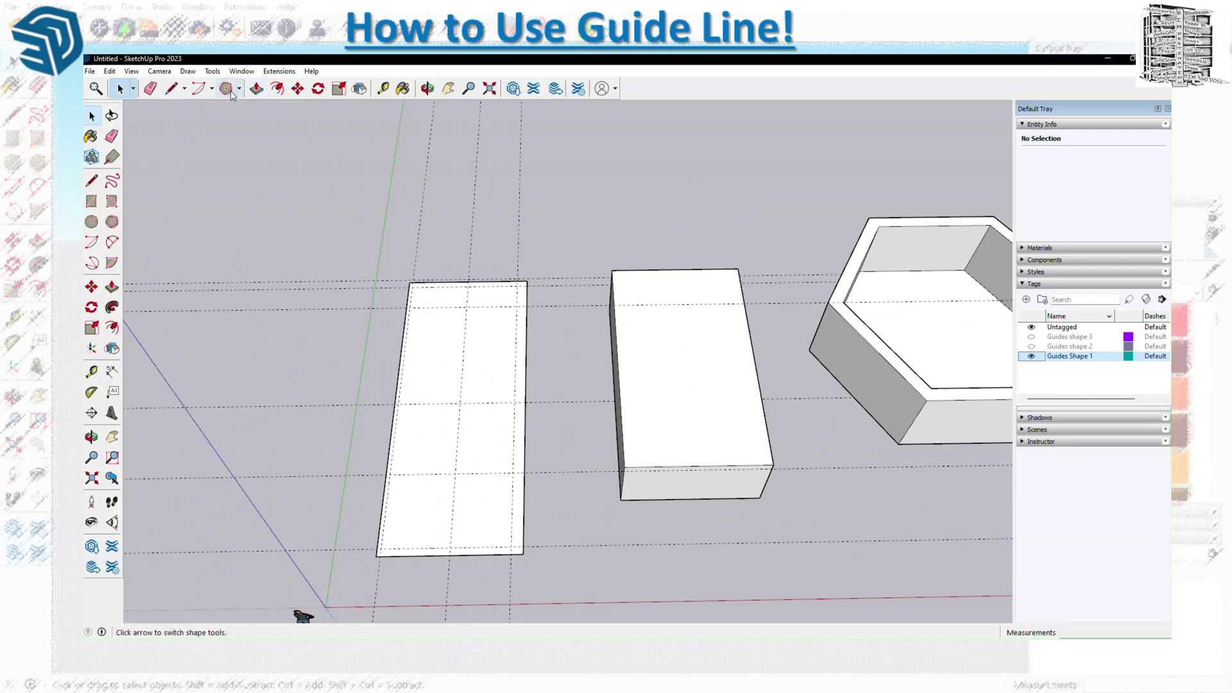
Step: Draw an upright rectangle on the panel, snapped to a guide intersection
click(91, 201)
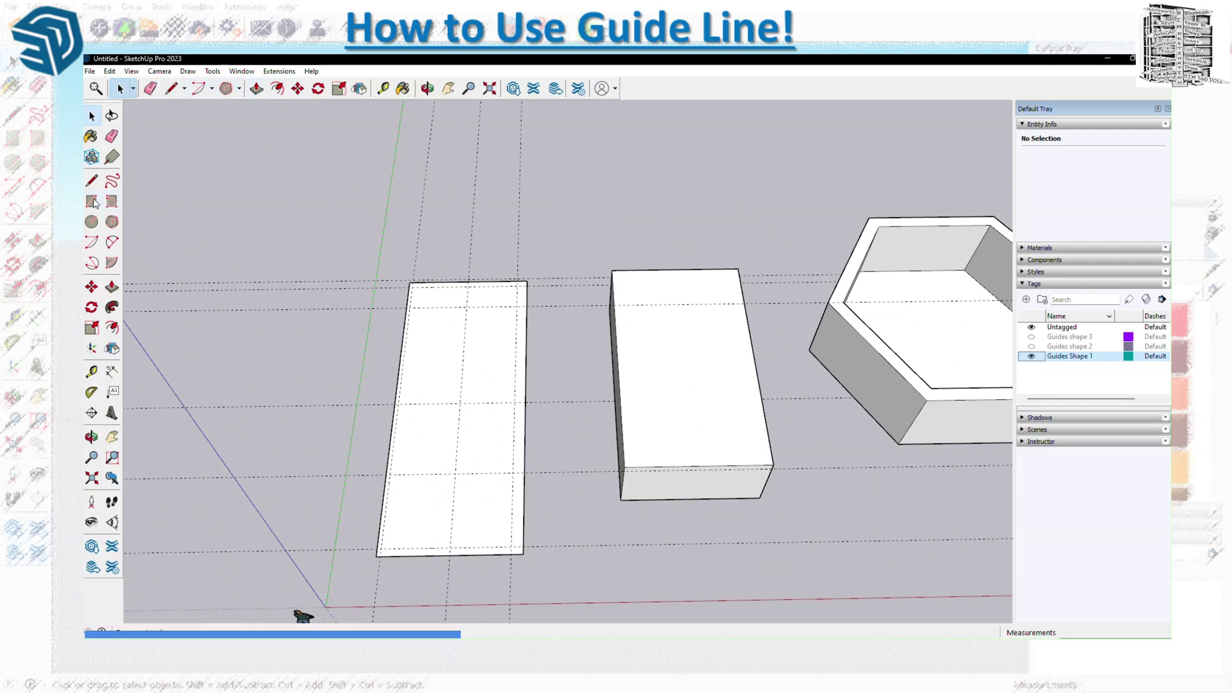
click(466, 307)
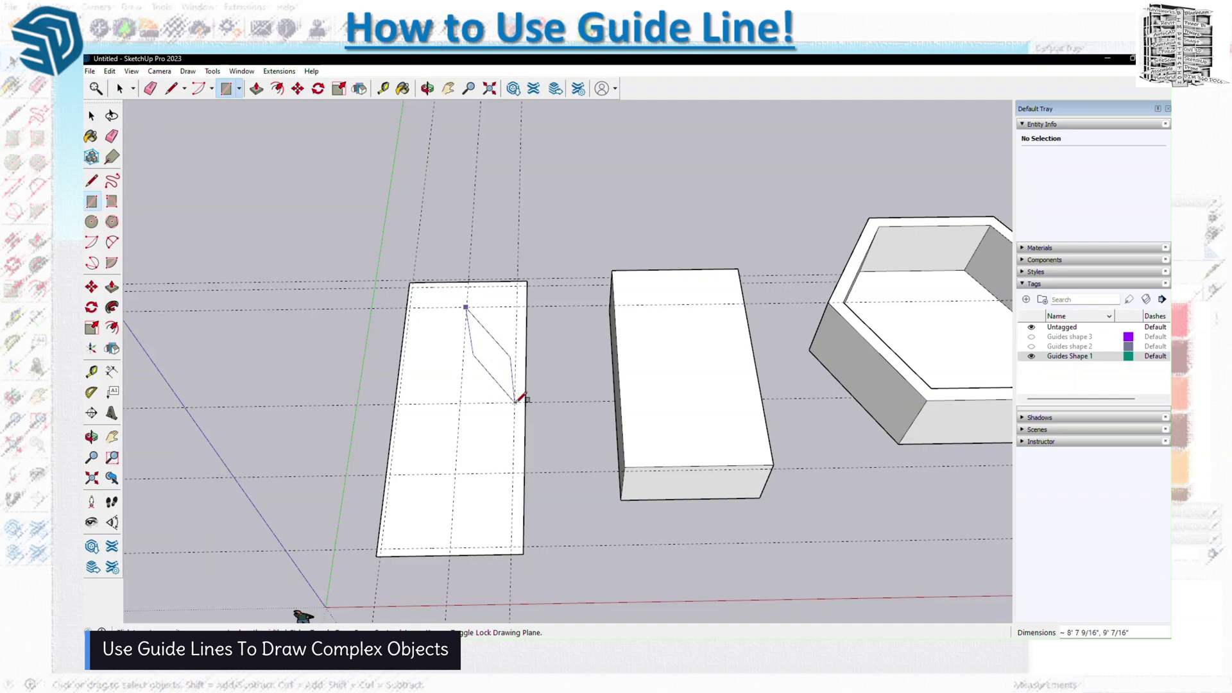
scroll(472, 337, up, 2)
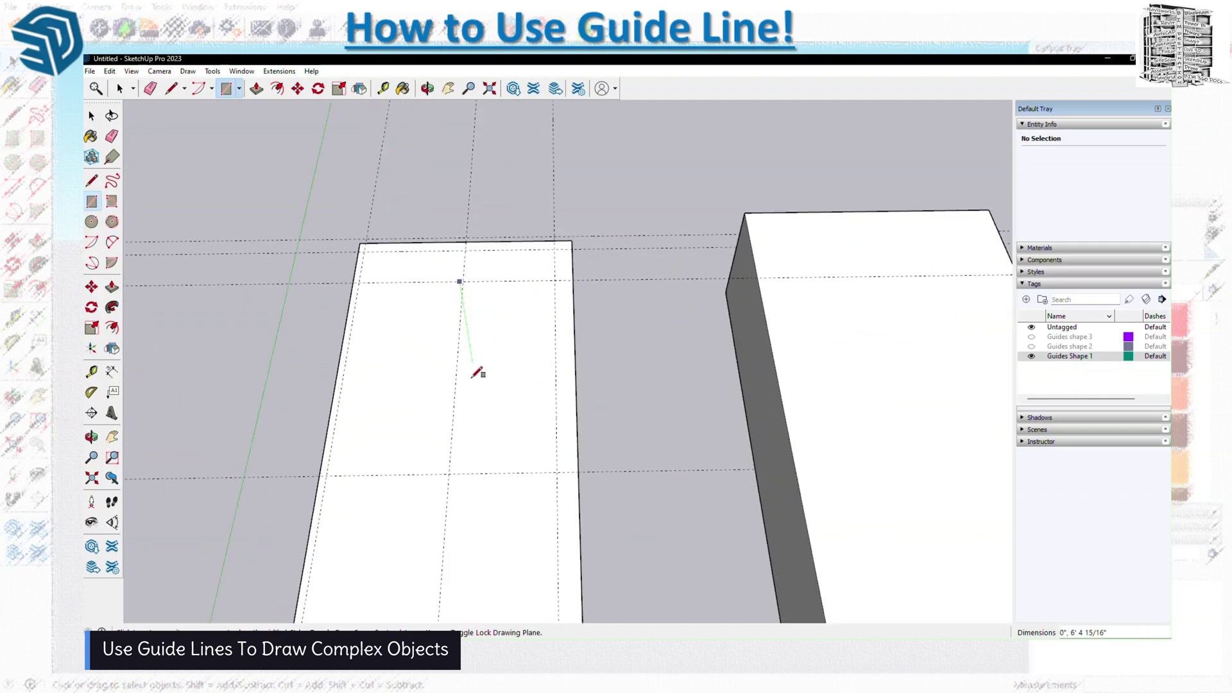
mouse_move(478, 373)
middle_down()
mouse_move(518, 267)
mouse_move(533, 154)
mouse_move(498, 242)
middle_up()
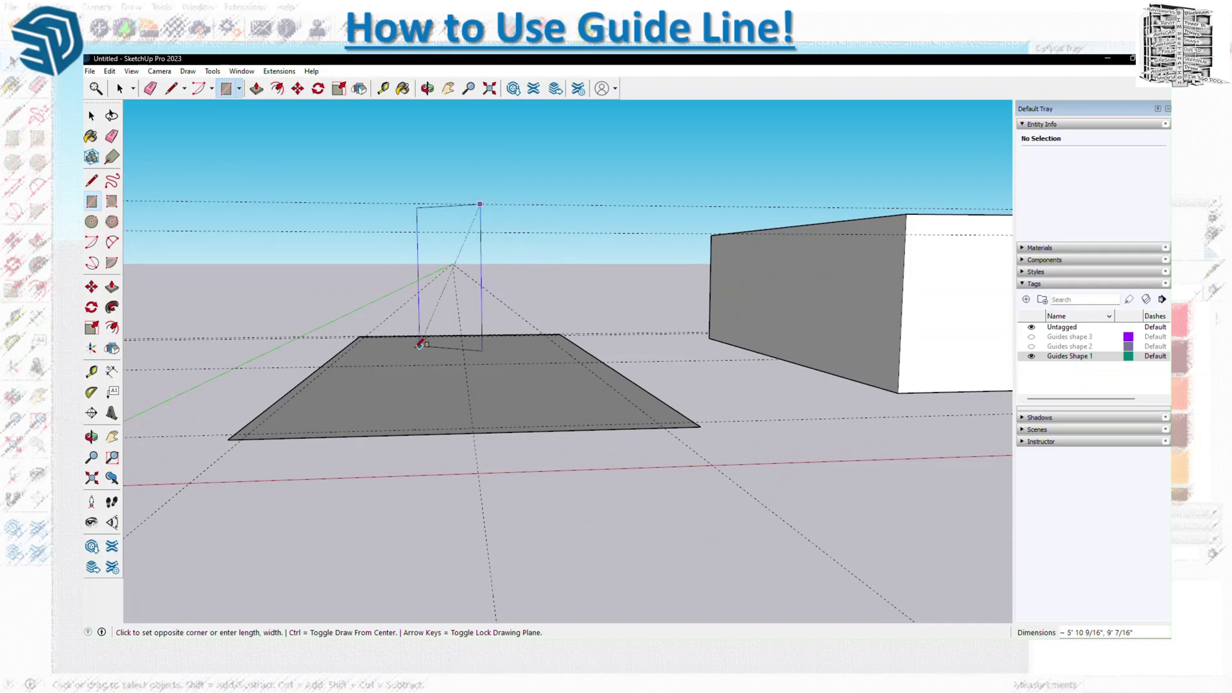
click(329, 365)
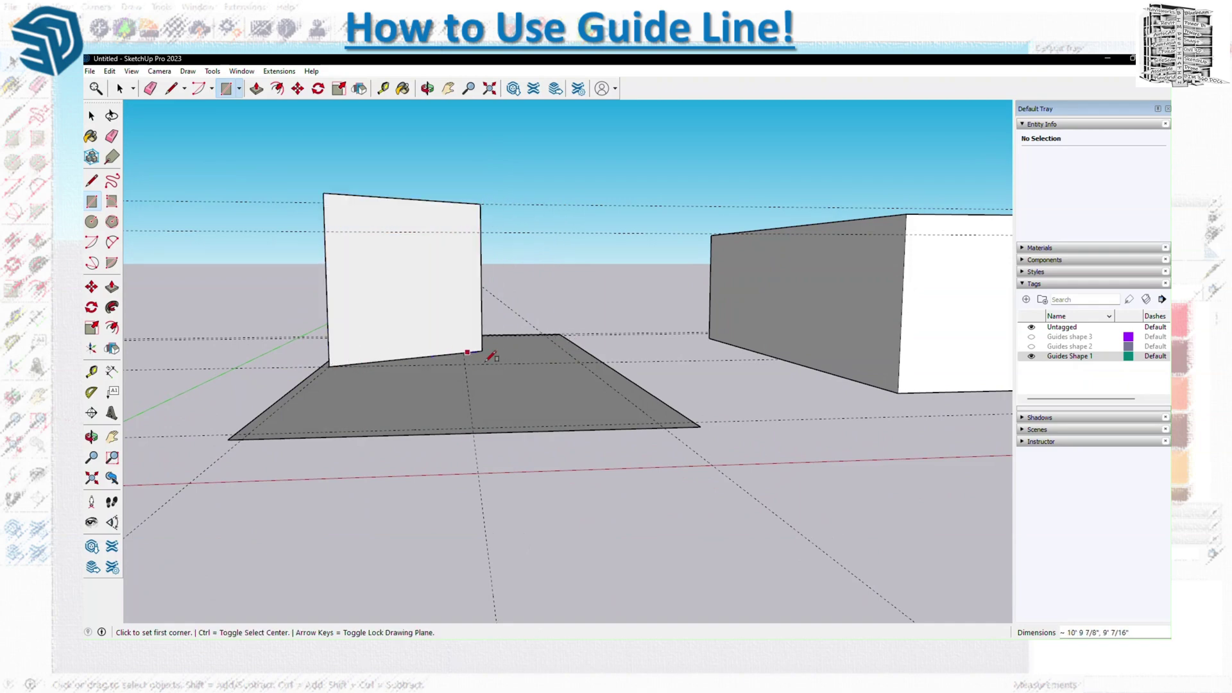
mouse_move(491, 356)
middle_down()
mouse_move(478, 369)
mouse_move(449, 342)
mouse_move(528, 441)
mouse_move(449, 435)
mouse_move(418, 399)
mouse_move(468, 476)
mouse_move(432, 405)
mouse_move(437, 335)
middle_up()
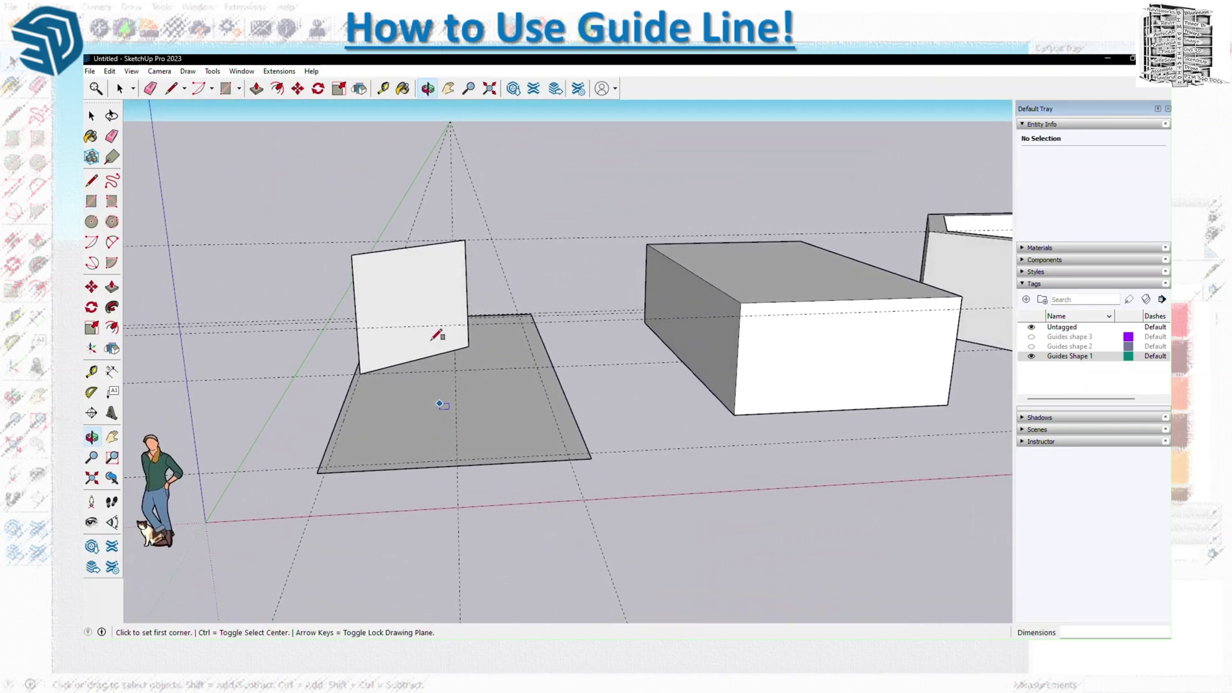
Step: Draw edges from the panel's front corner to the upright rectangle, closing a new face
click(172, 88)
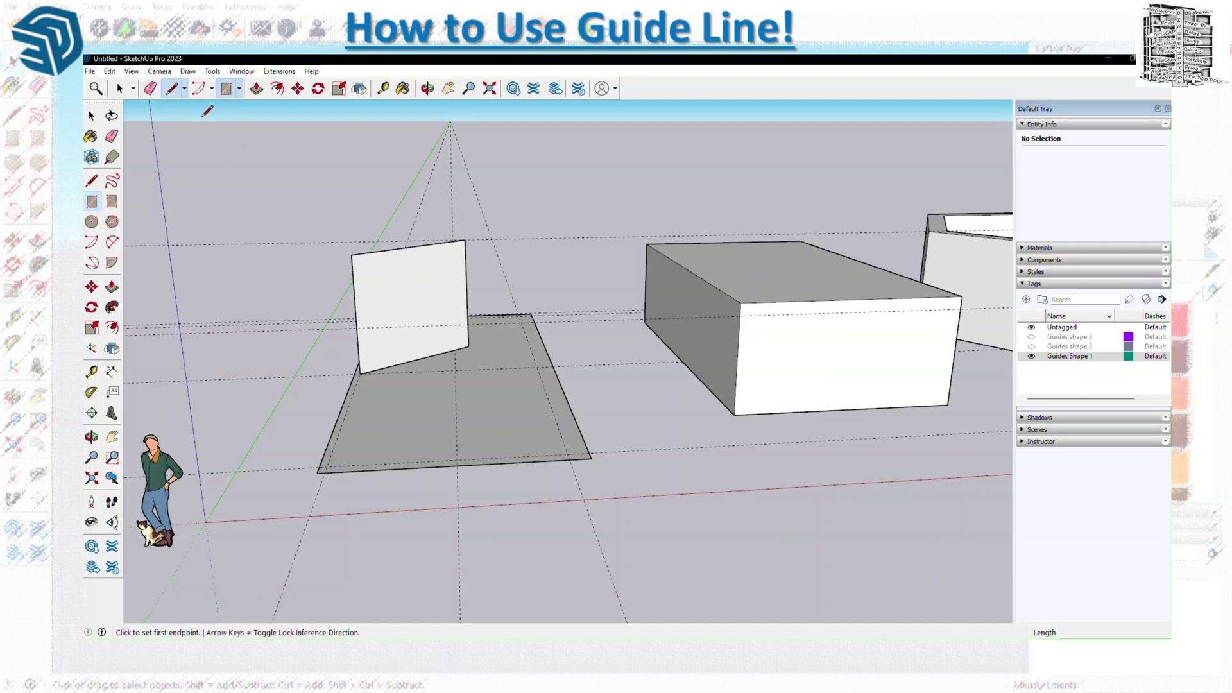
click(328, 466)
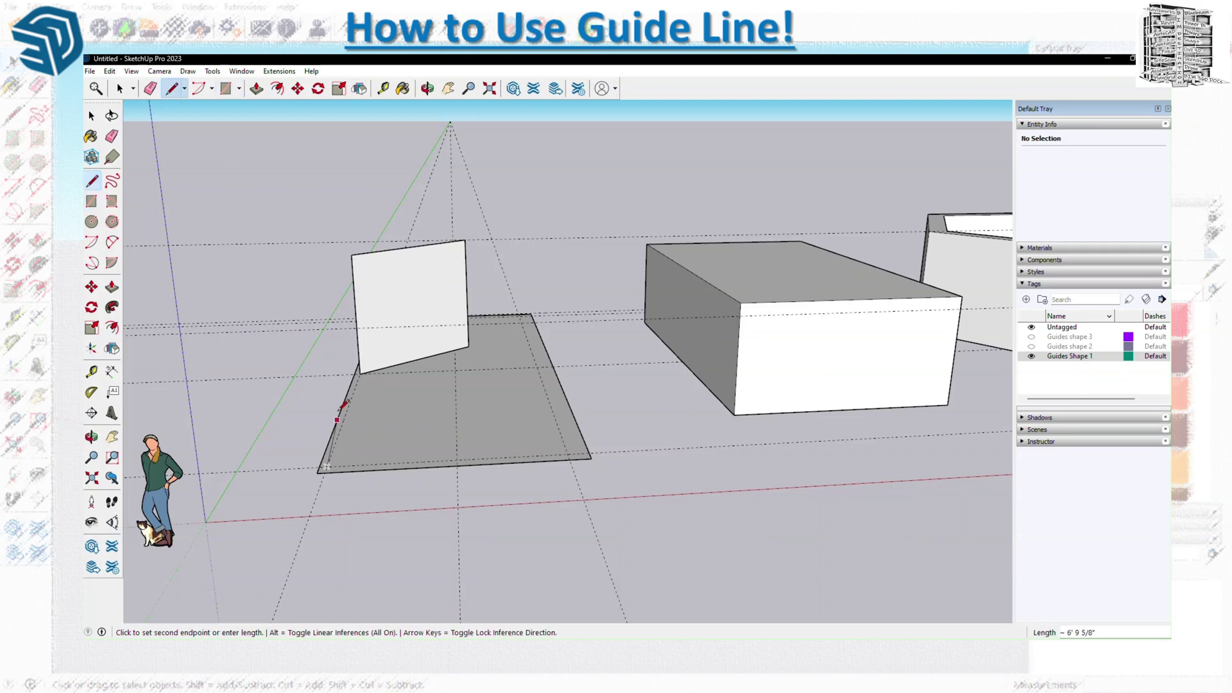
click(360, 373)
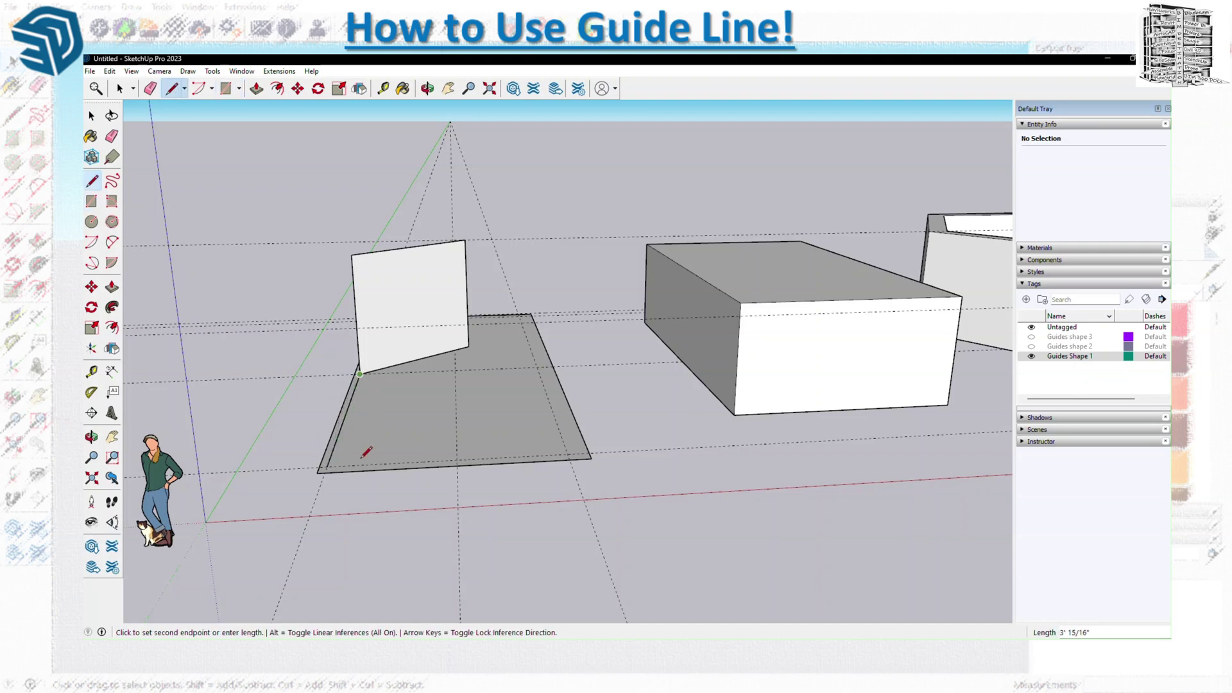
click(455, 371)
click(455, 350)
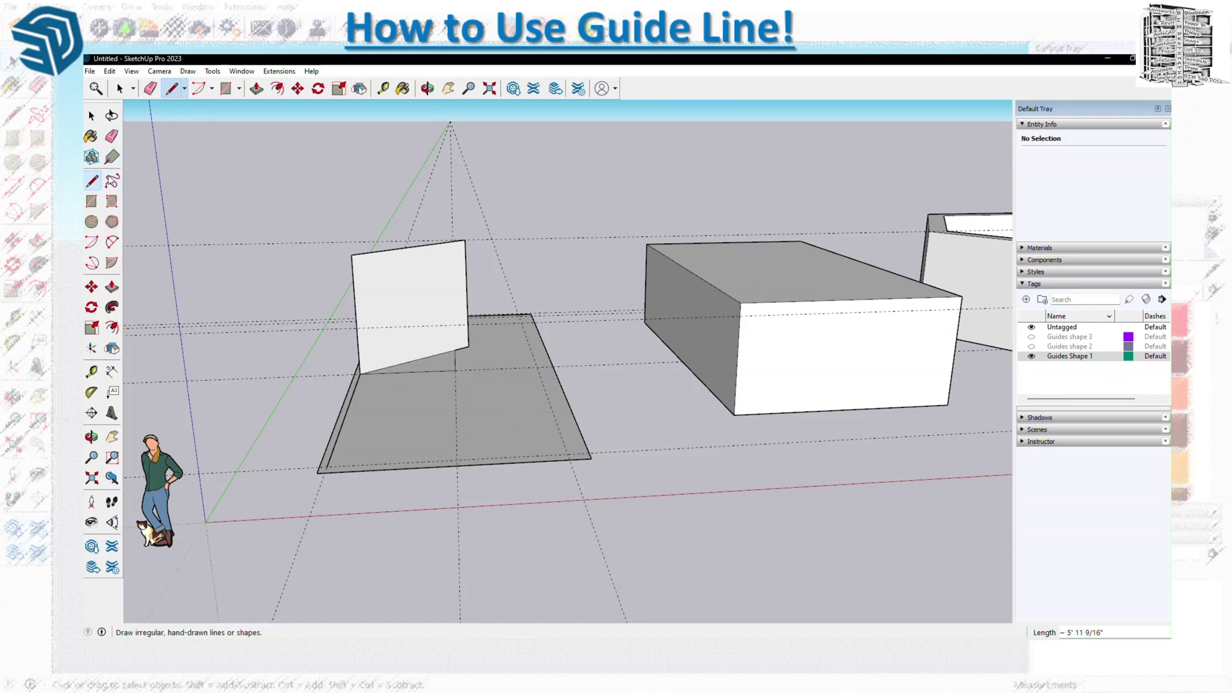
Step: Draw a floor rectangle on the base between two guide-snapped corners
click(92, 201)
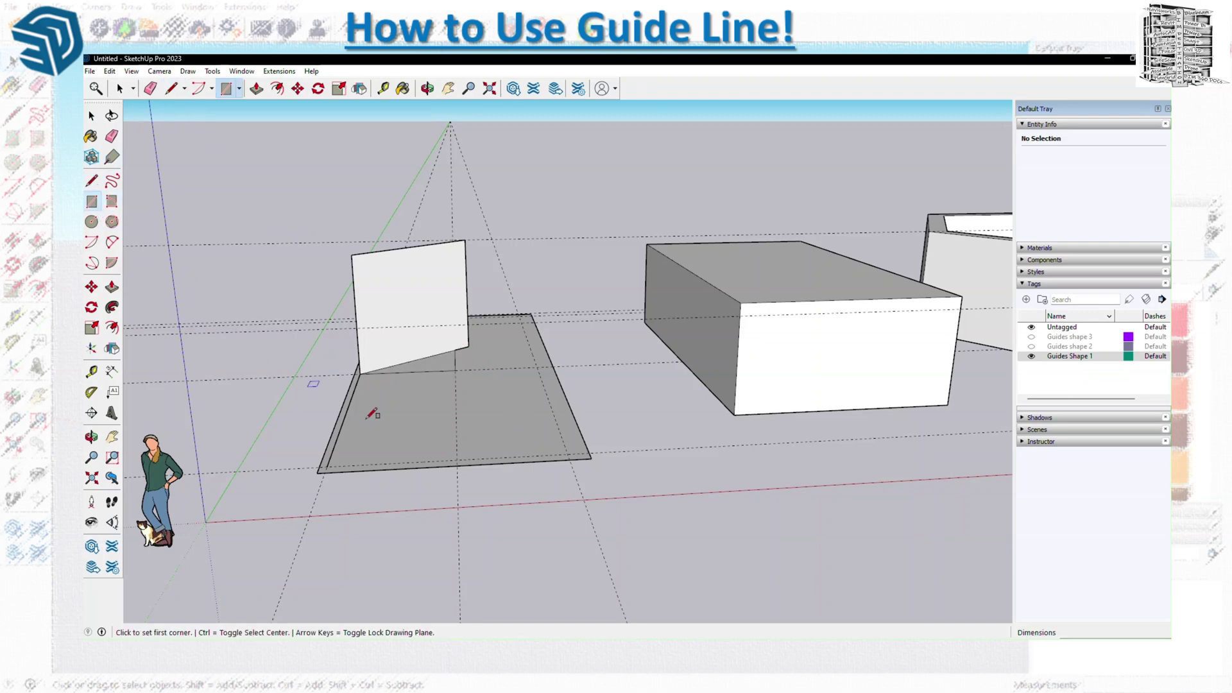
click(460, 457)
click(541, 365)
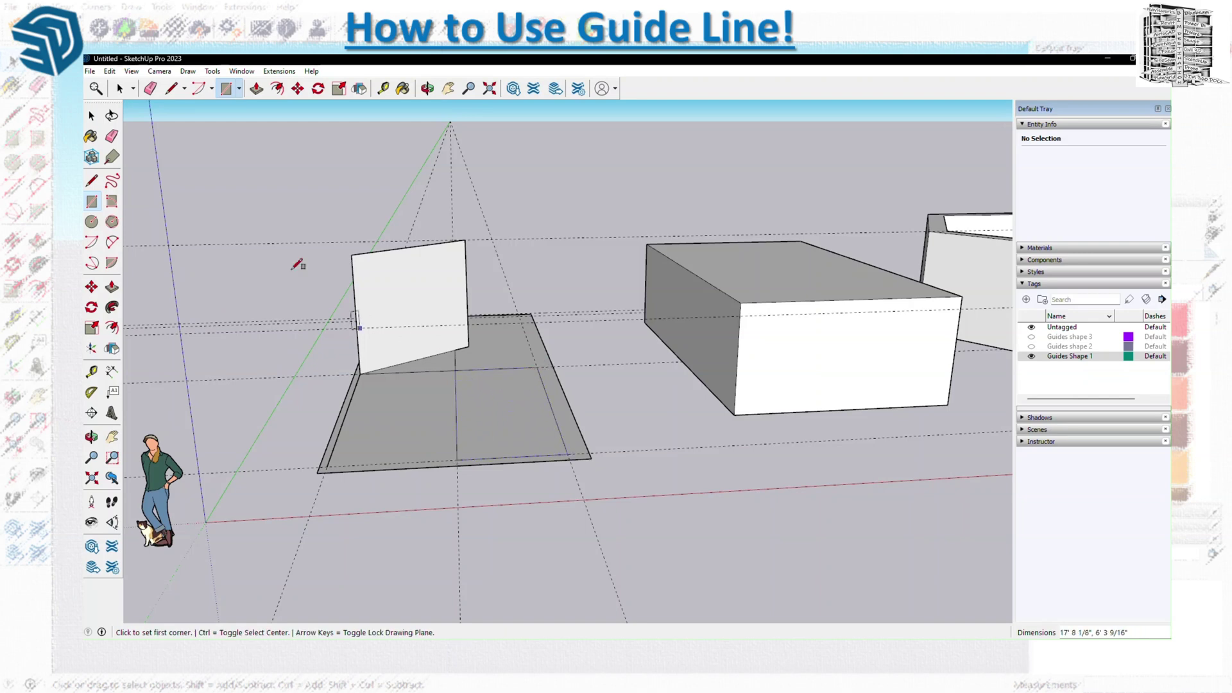
Step: Push/pull the new rectangle to 3' 2", raise the triangular face, and thicken the base to 1' 8 3/4"
click(257, 88)
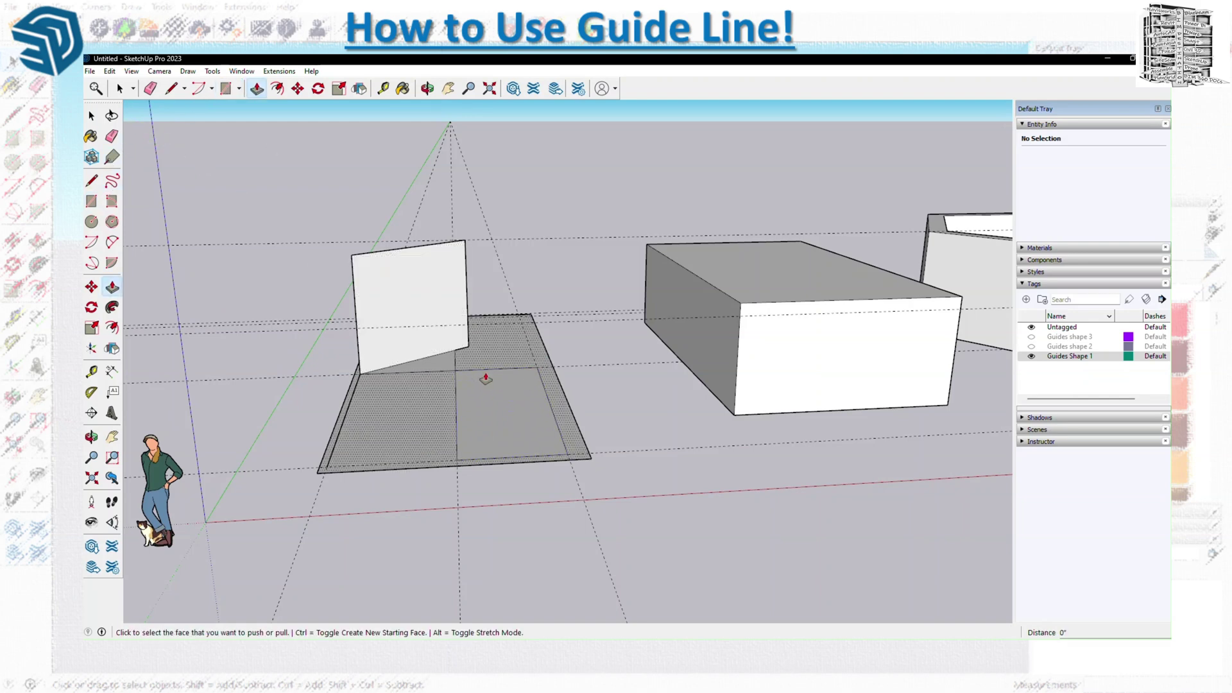
click(486, 379)
click(504, 352)
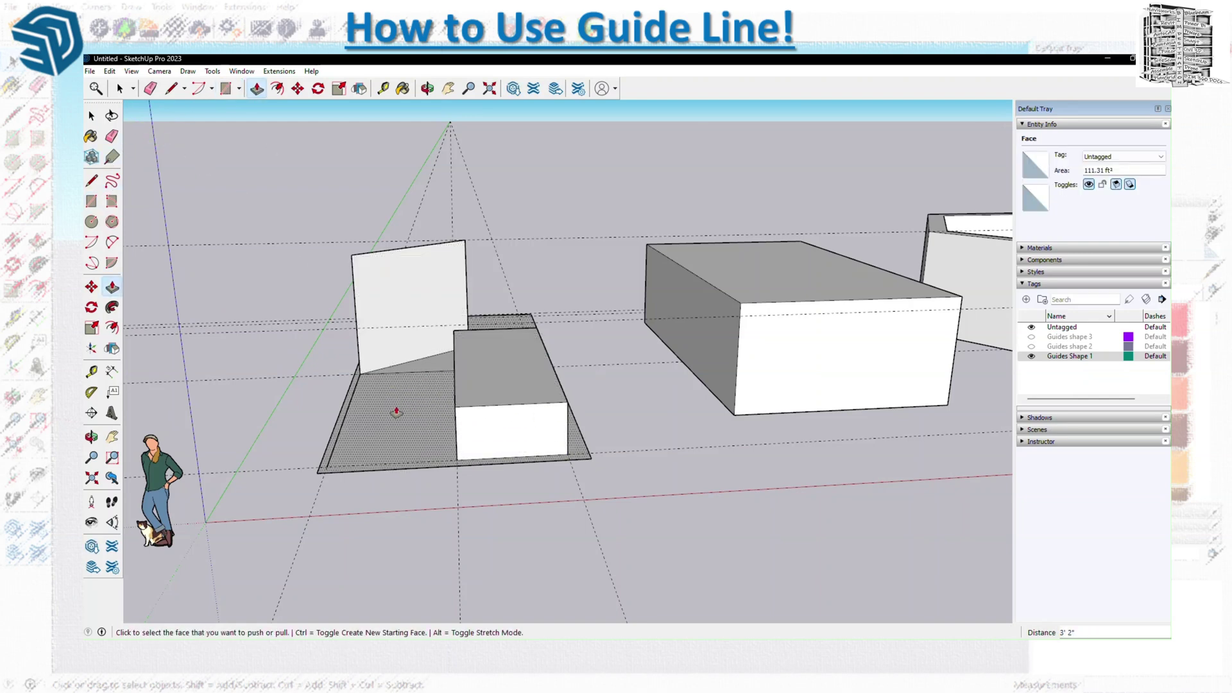
click(413, 369)
click(413, 320)
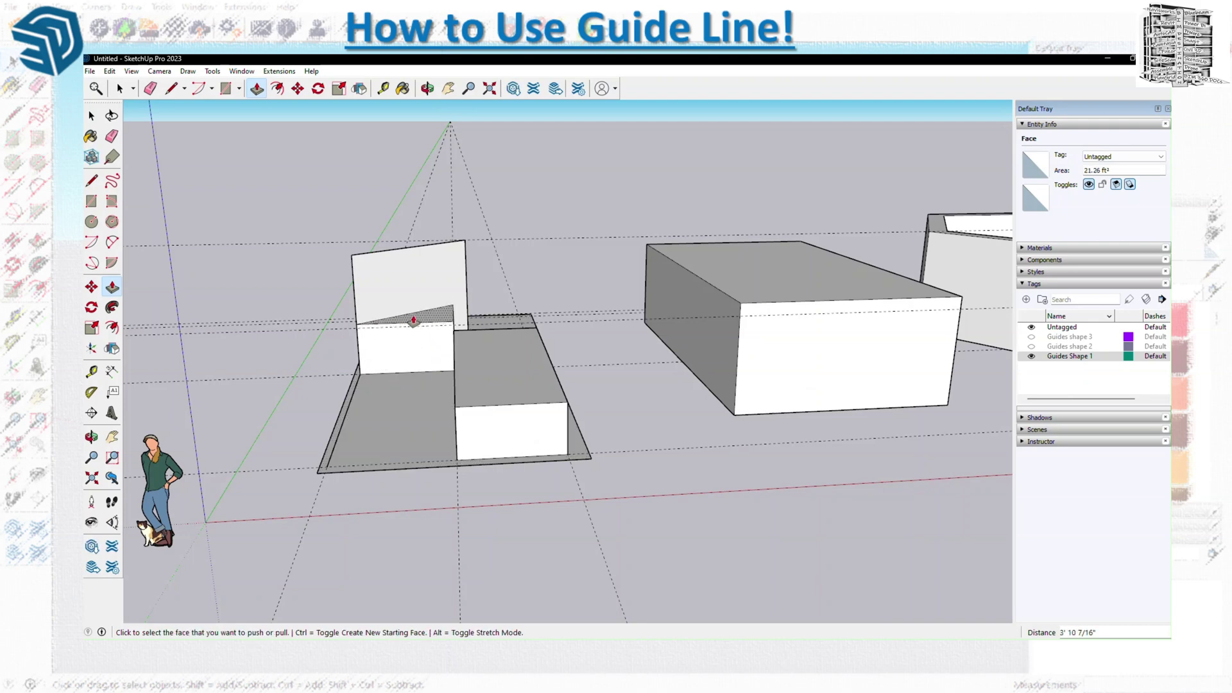
click(366, 426)
click(366, 407)
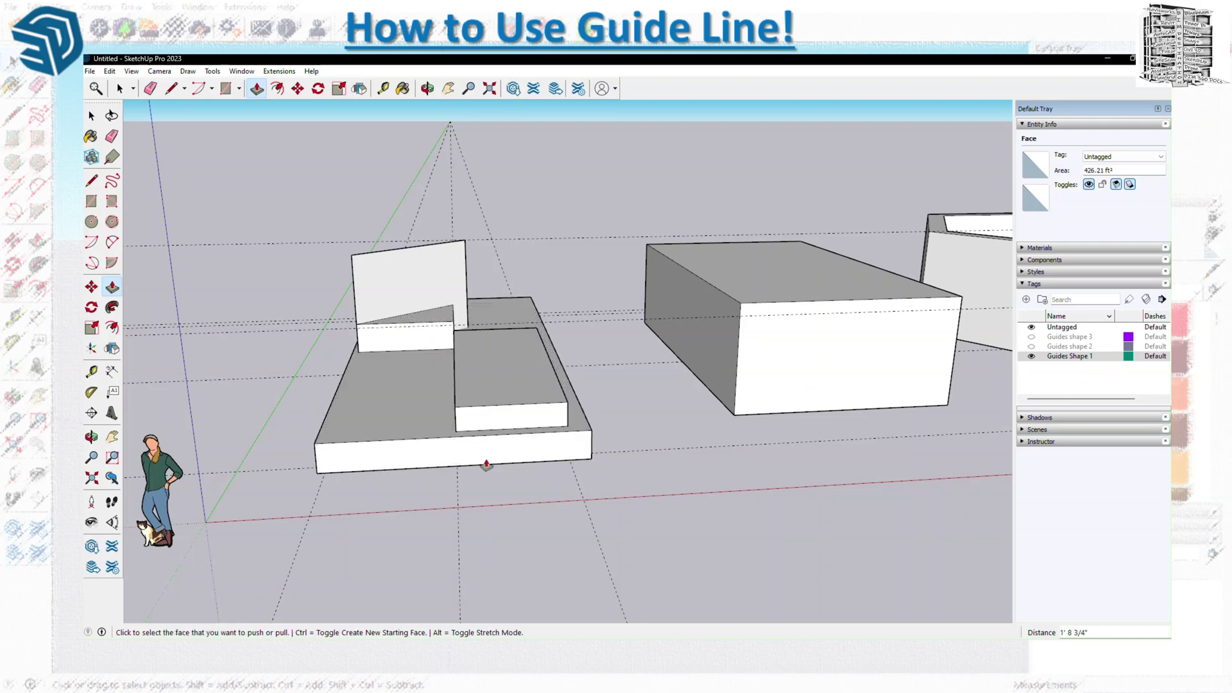
mouse_move(486, 464)
middle_down()
mouse_move(393, 393)
mouse_move(409, 501)
mouse_move(388, 517)
mouse_move(363, 298)
middle_up()
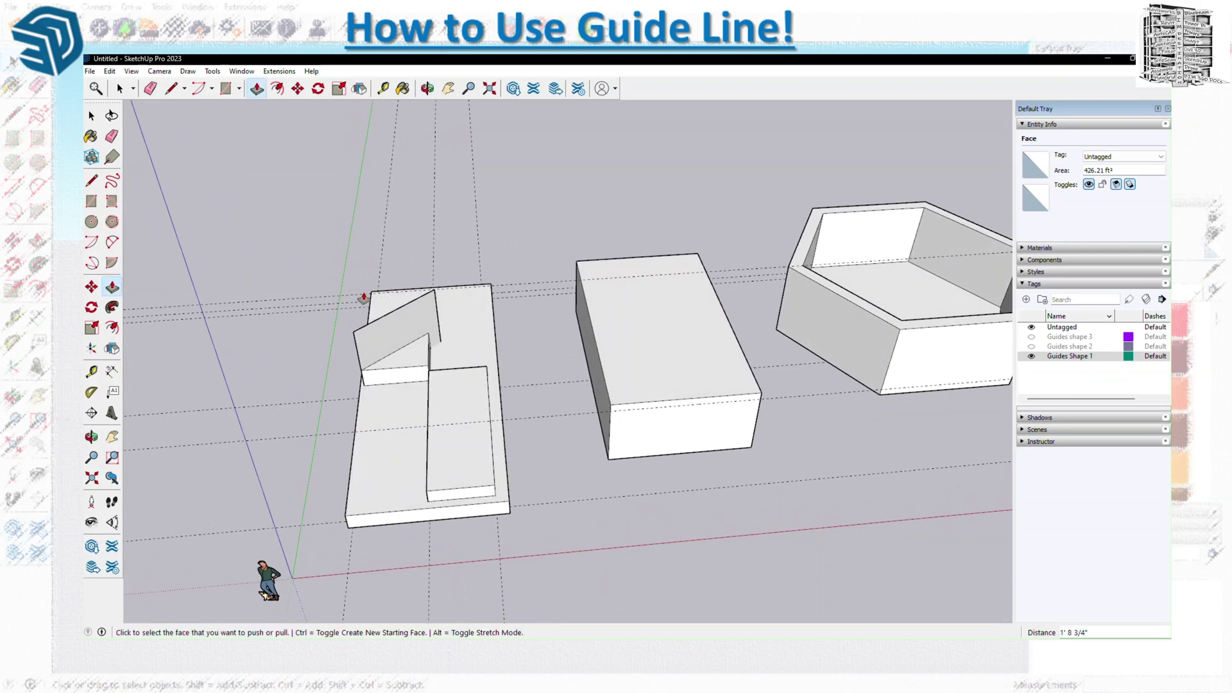
scroll(394, 352, down, 1)
scroll(288, 446, up, 3)
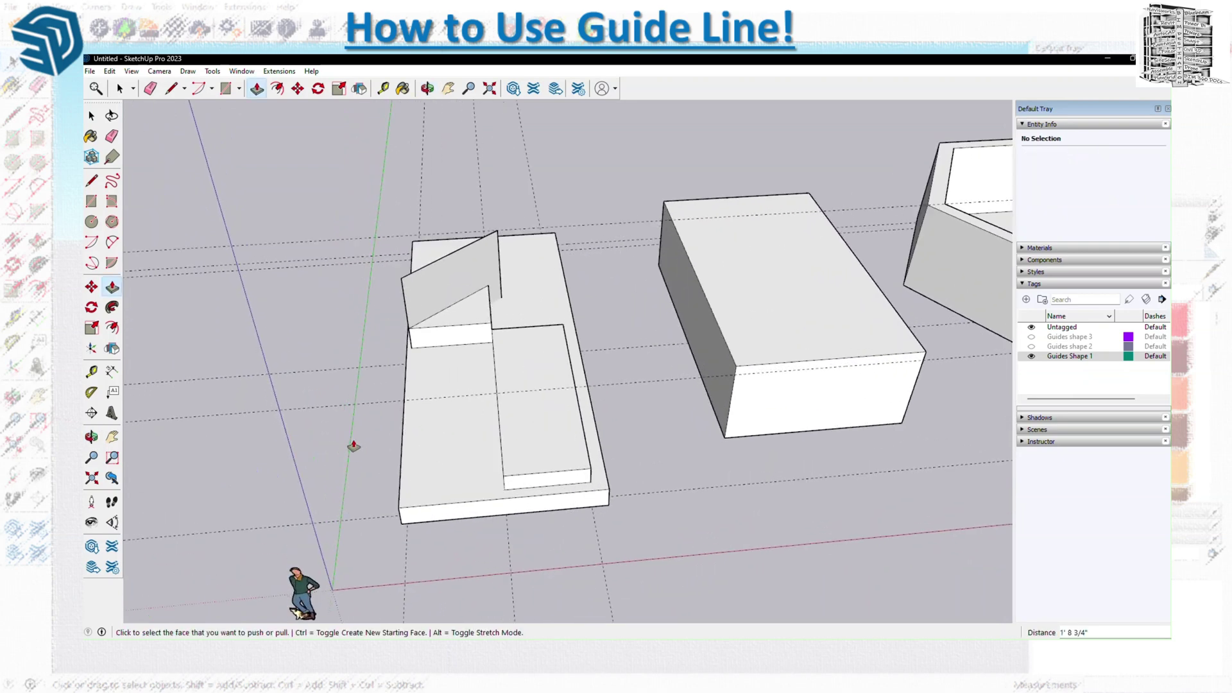
scroll(352, 264, up, 4)
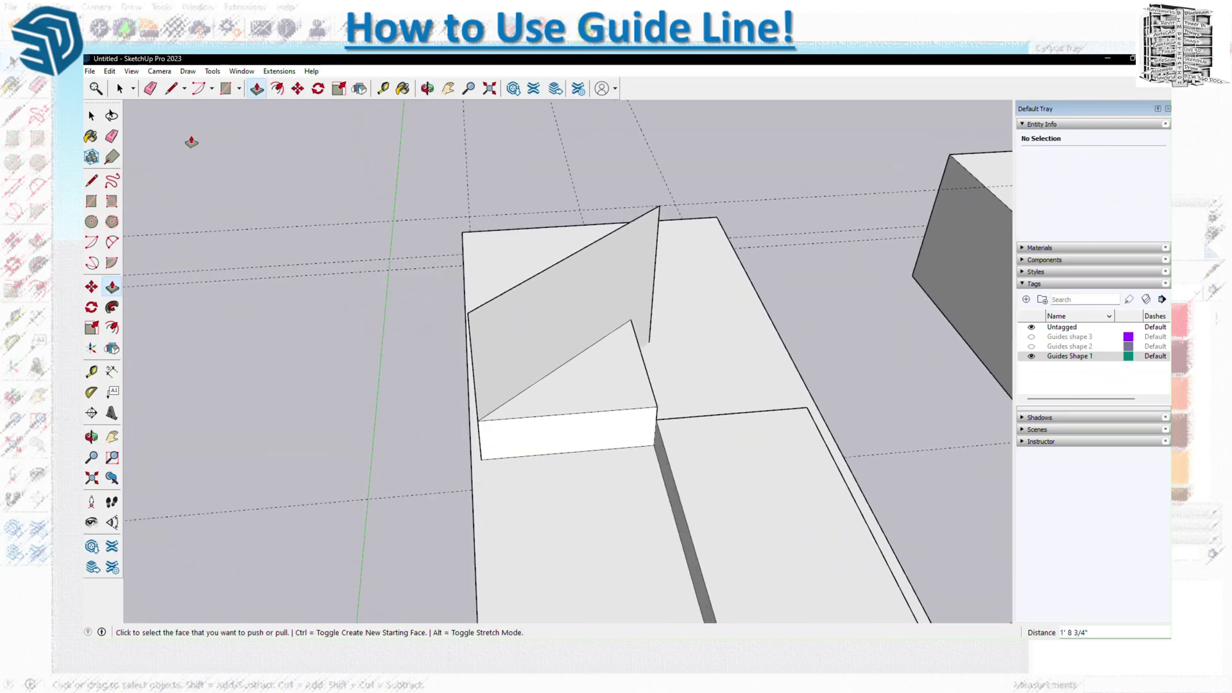
click(171, 88)
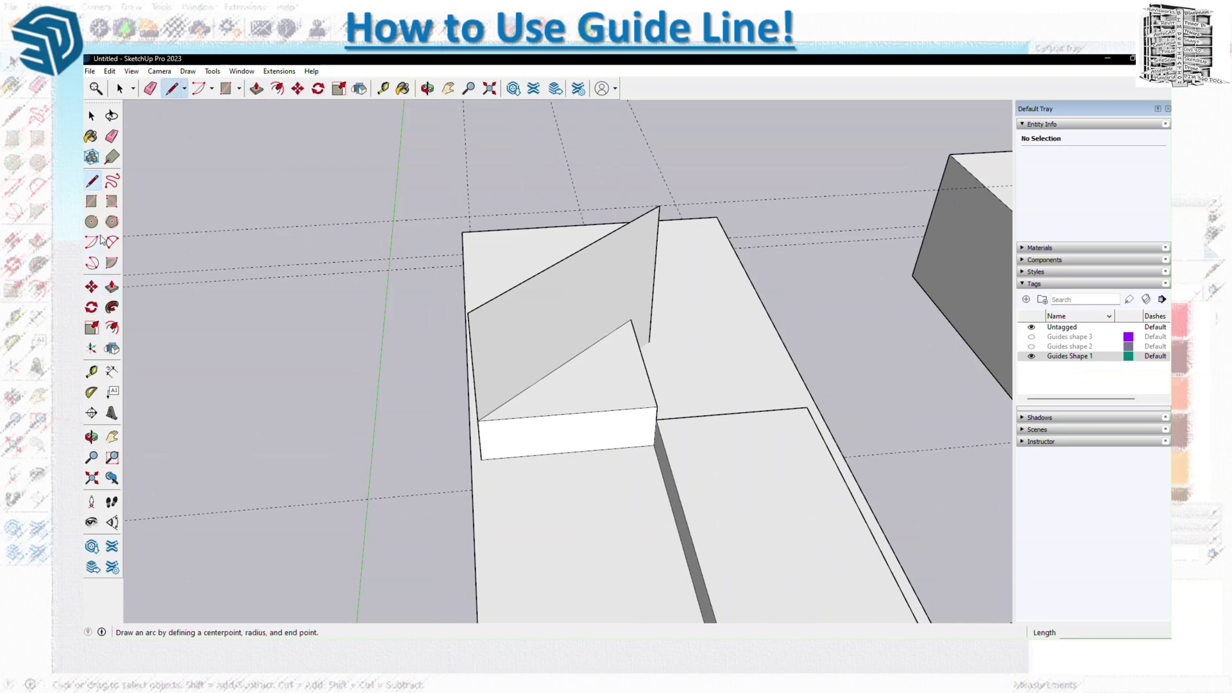
Step: Draw a small rectangle on the guide line just left of the extruded model
click(92, 201)
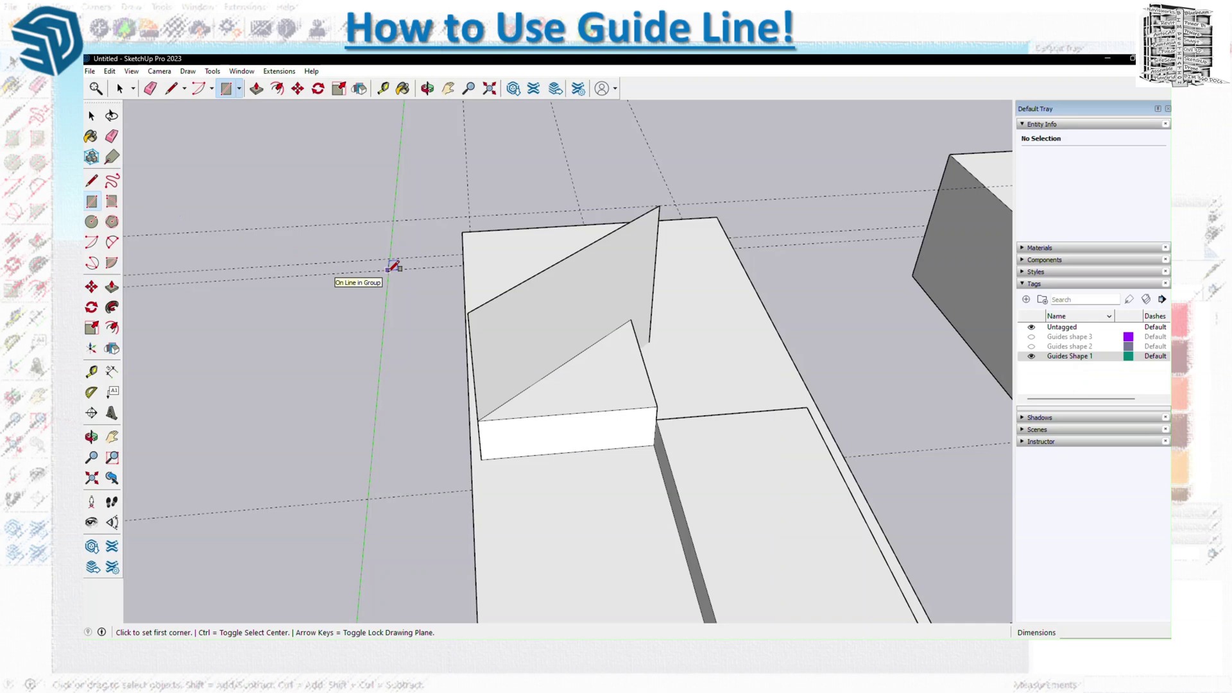
click(388, 270)
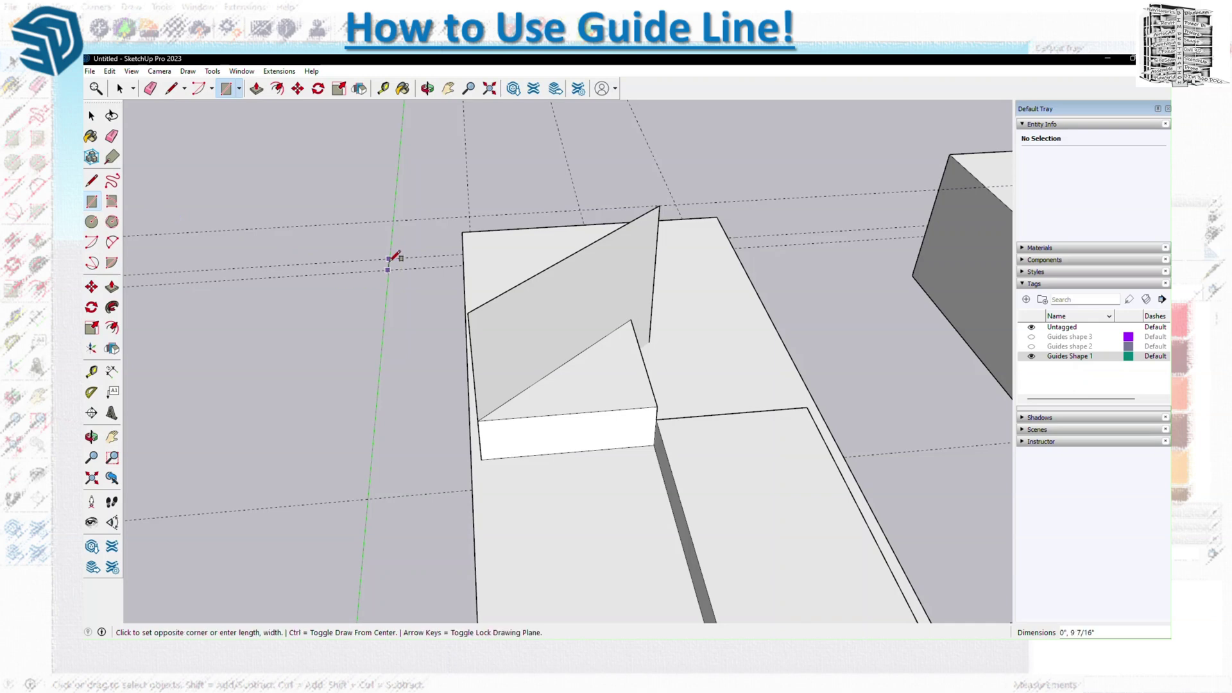
click(441, 259)
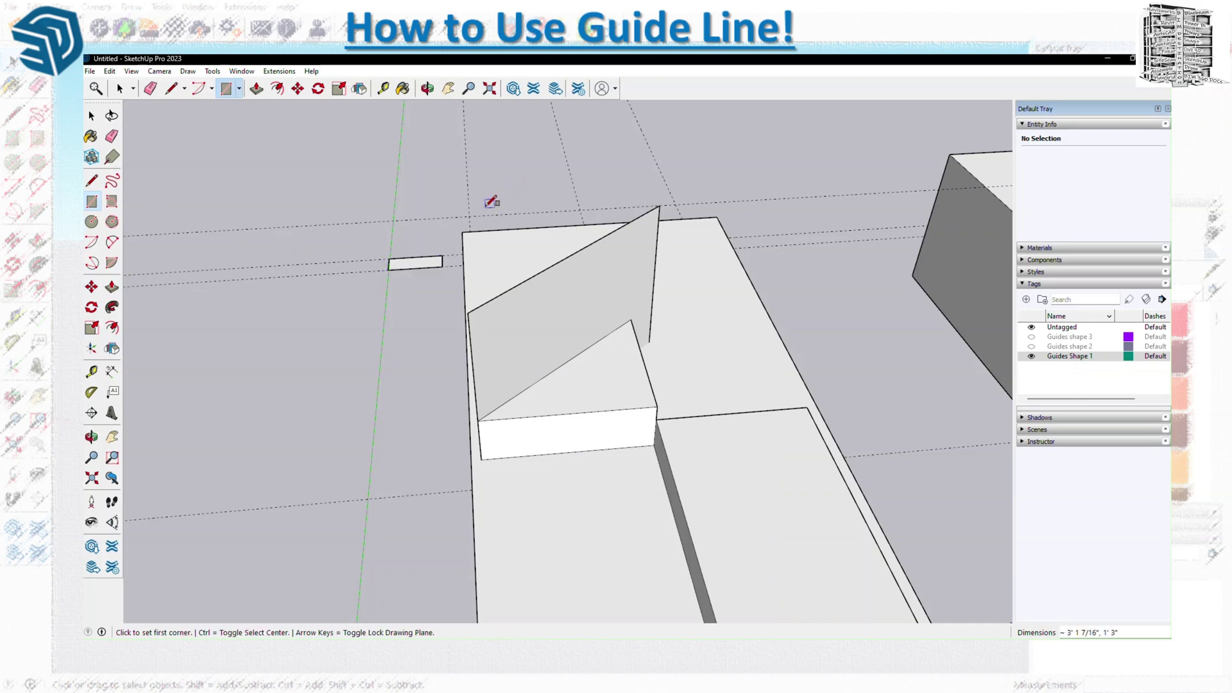
Step: Orbit to a top-down view and zoom out to see all three shapes
middle_drag(491, 203, 454, 368)
scroll(426, 306, down, 3)
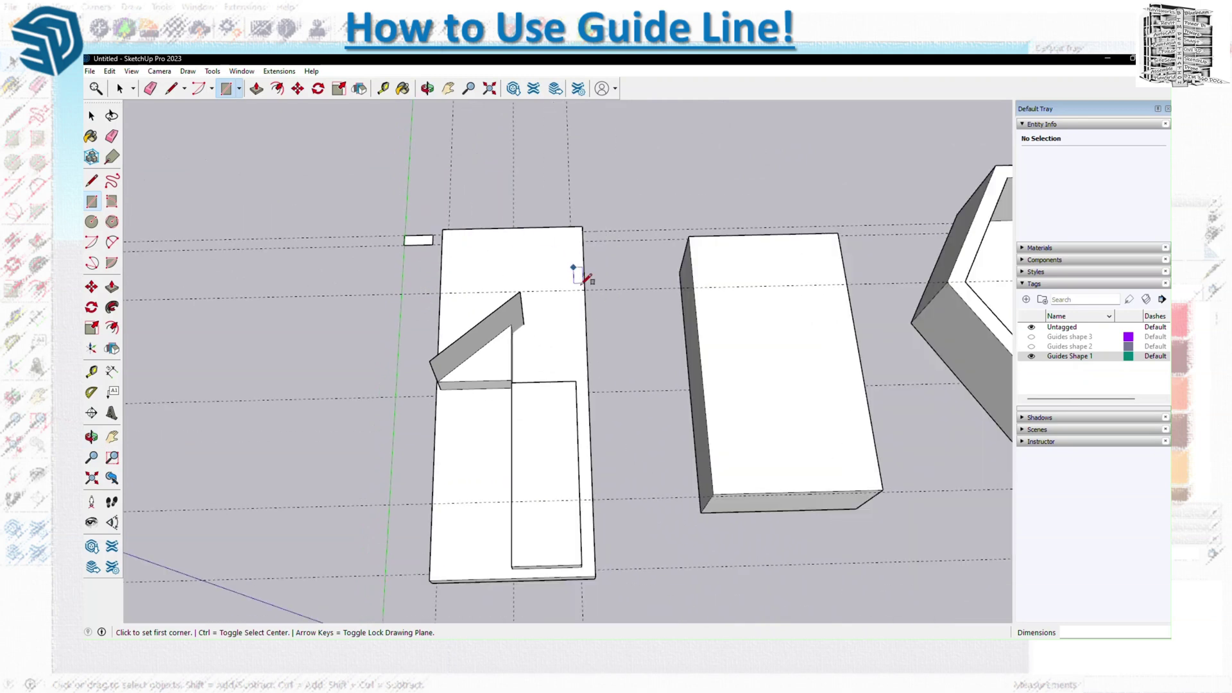
scroll(454, 336, down, 5)
middle_drag(482, 359, 556, 356)
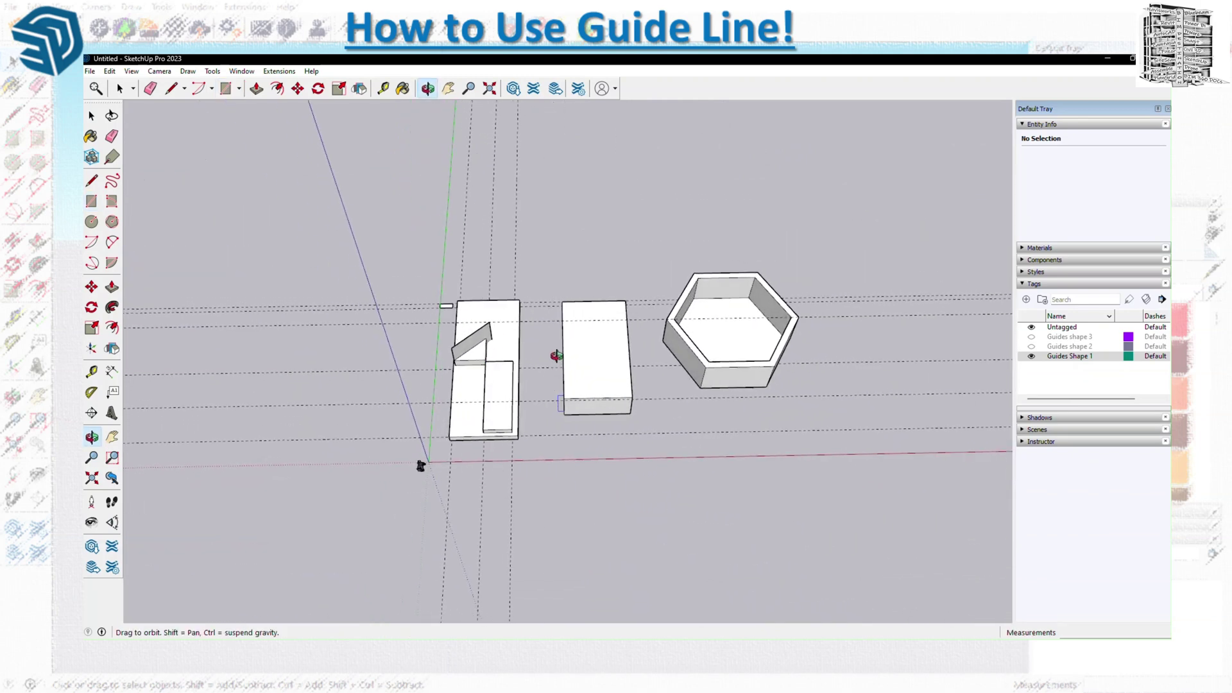
key(r)
scroll(338, 350, down, 3)
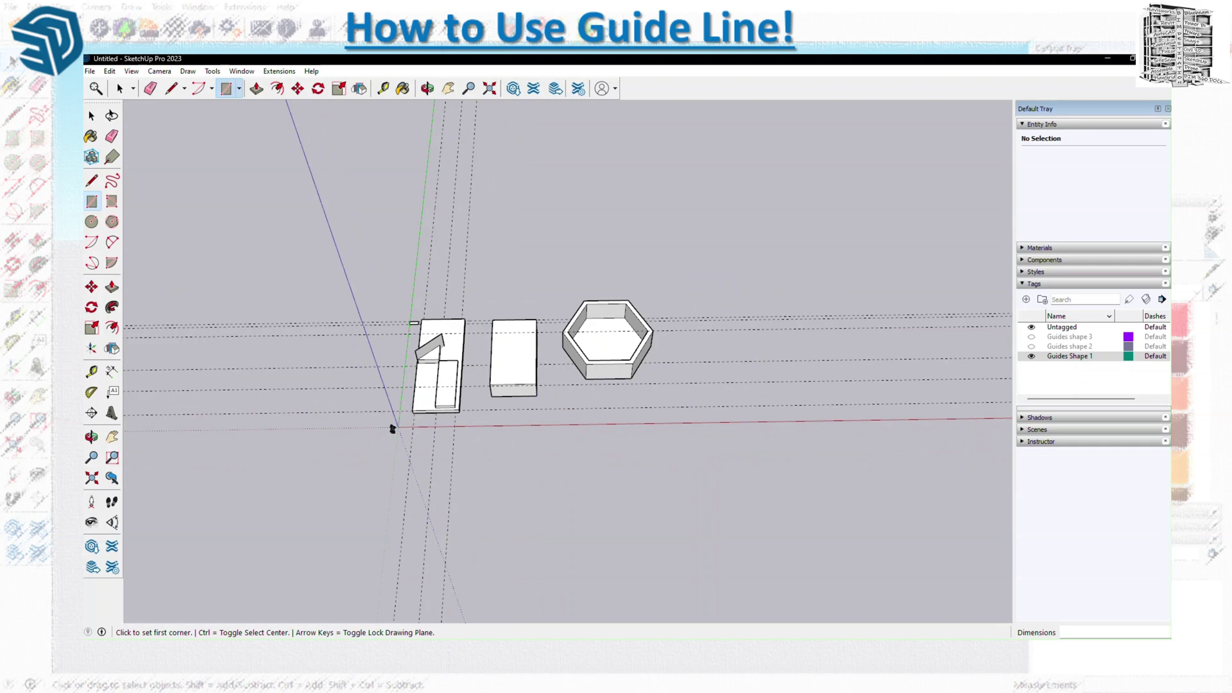
click(92, 116)
Step: Draw a circle on the ground to the right of the model
click(91, 222)
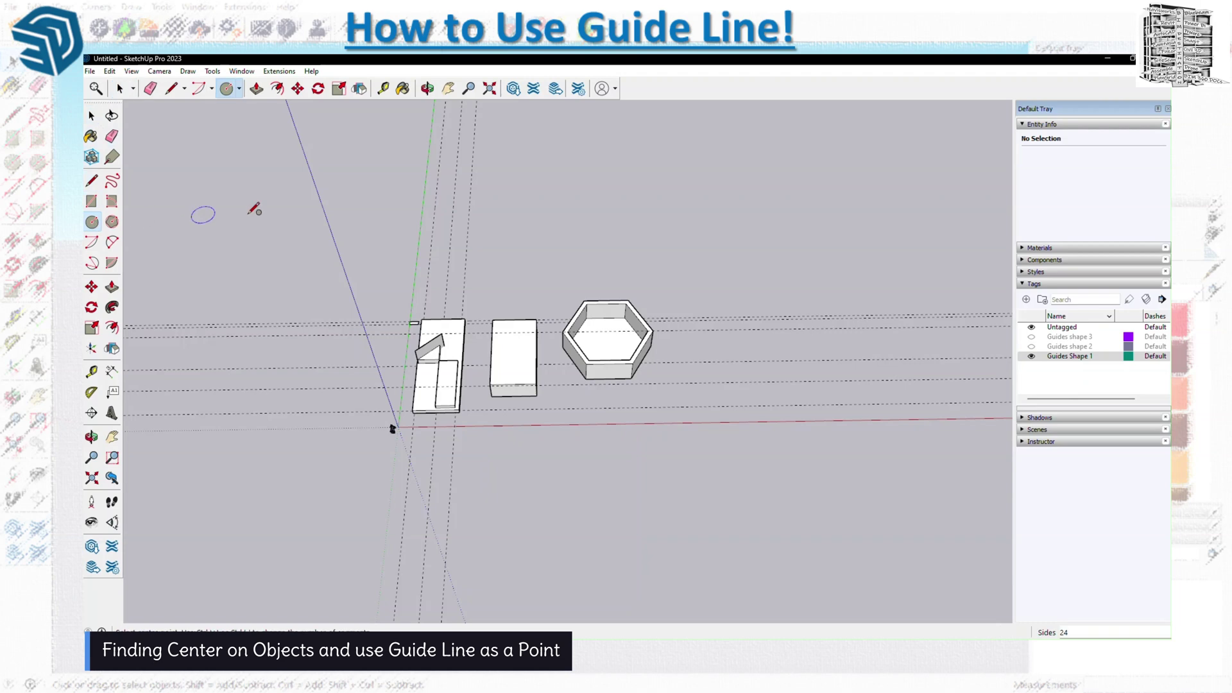
click(666, 255)
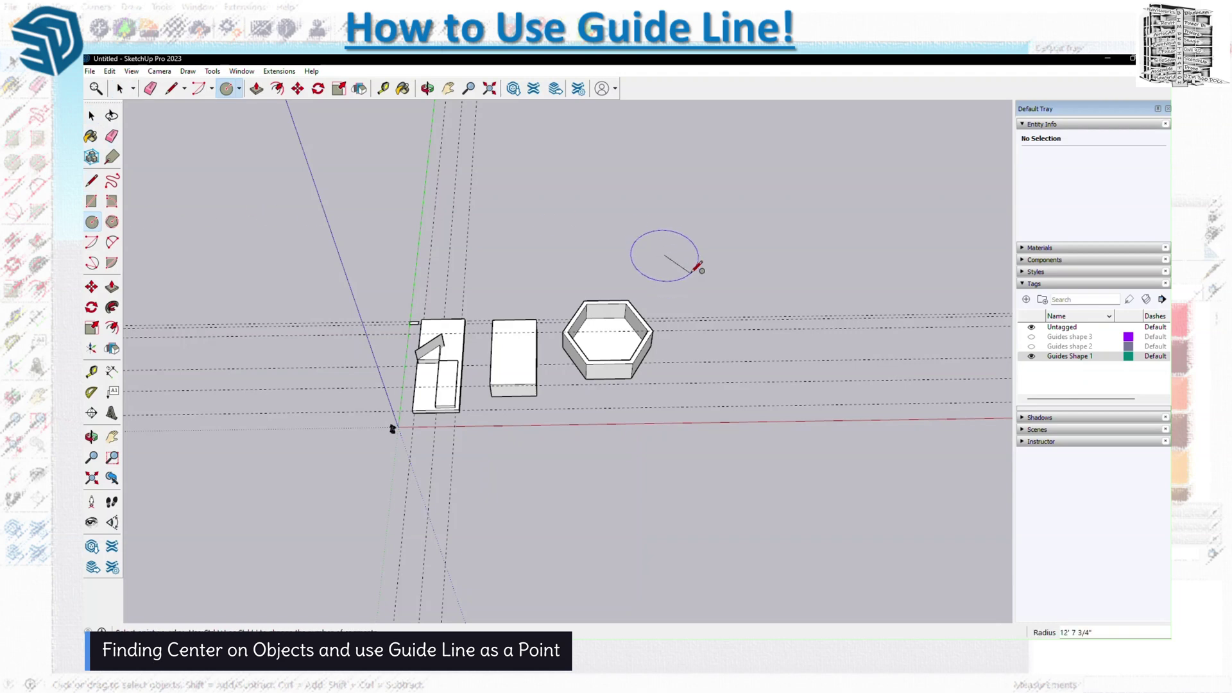
click(693, 254)
scroll(706, 257, up, 4)
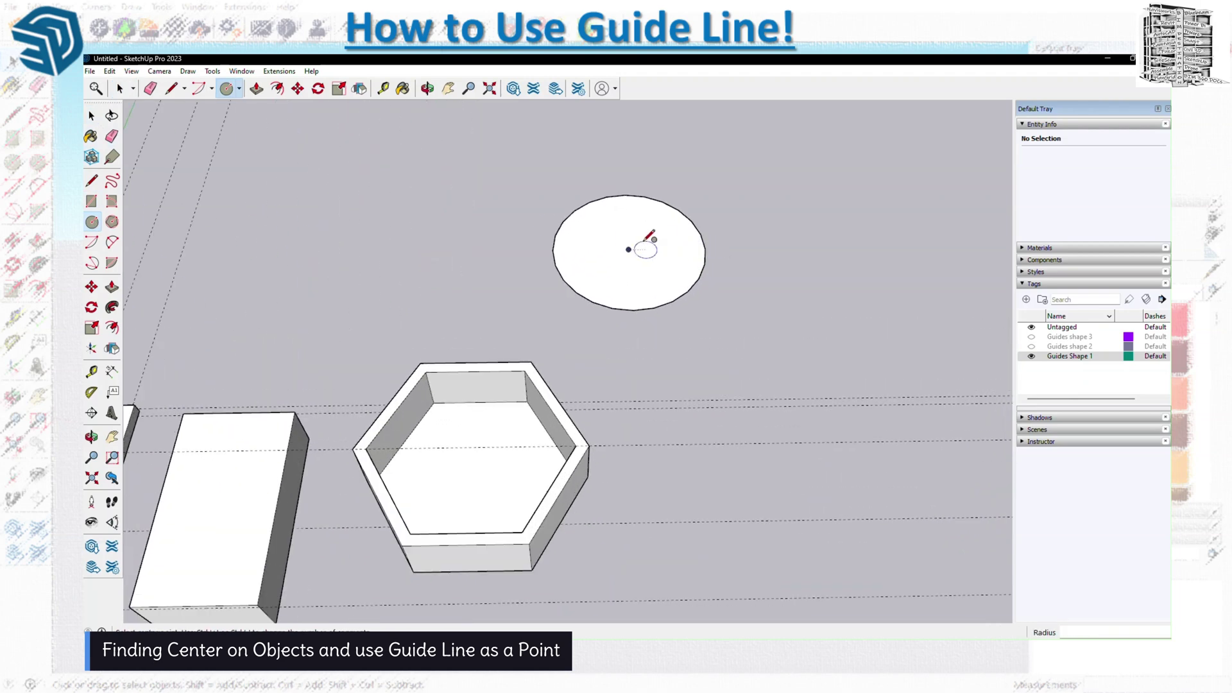
Step: Use Find Center on the circle's edge, then select the circle with its face and delete it
click(92, 118)
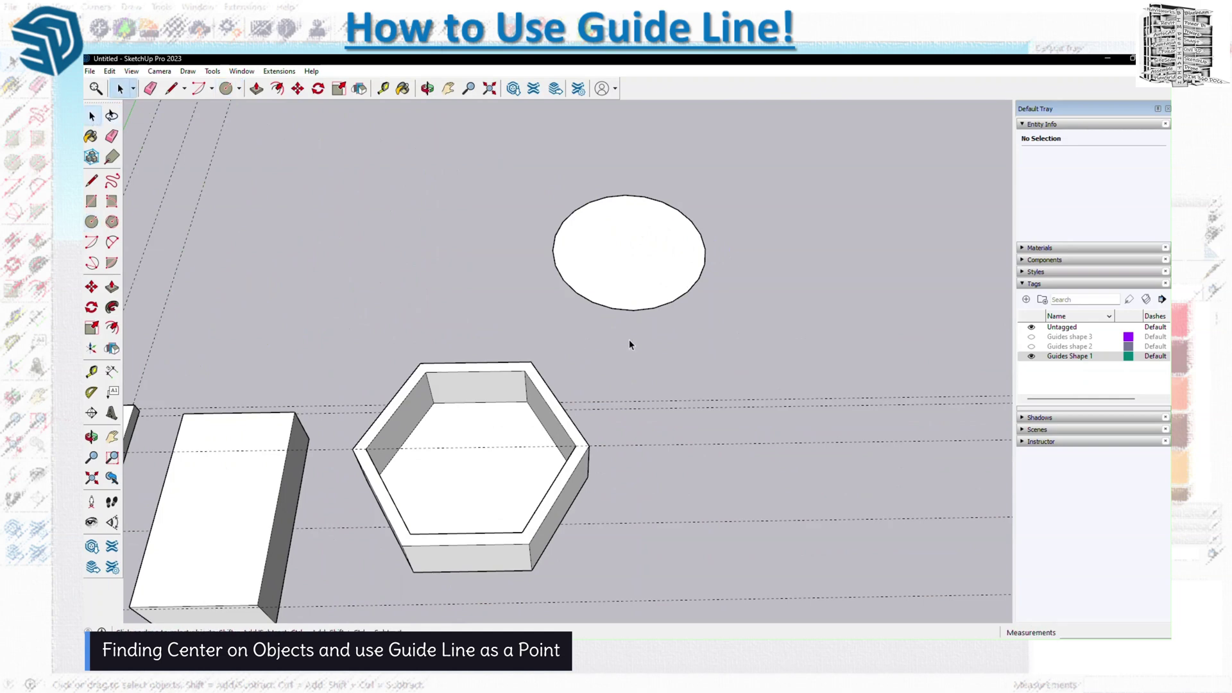
click(636, 312)
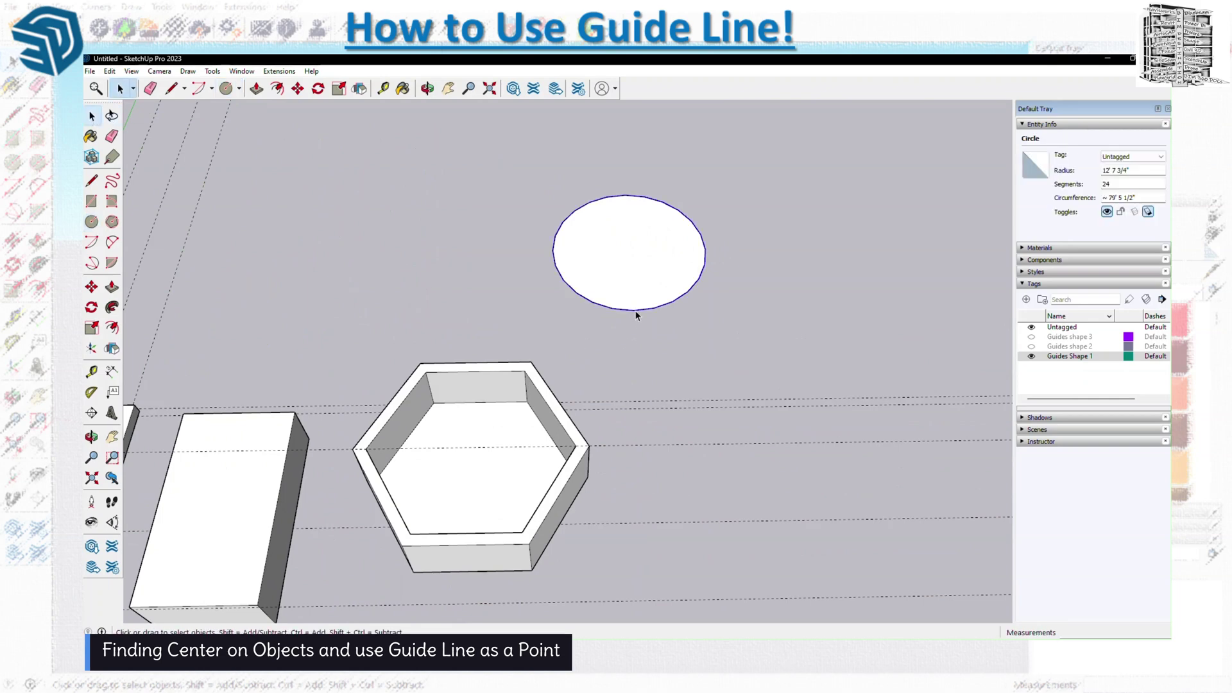
right_click(635, 311)
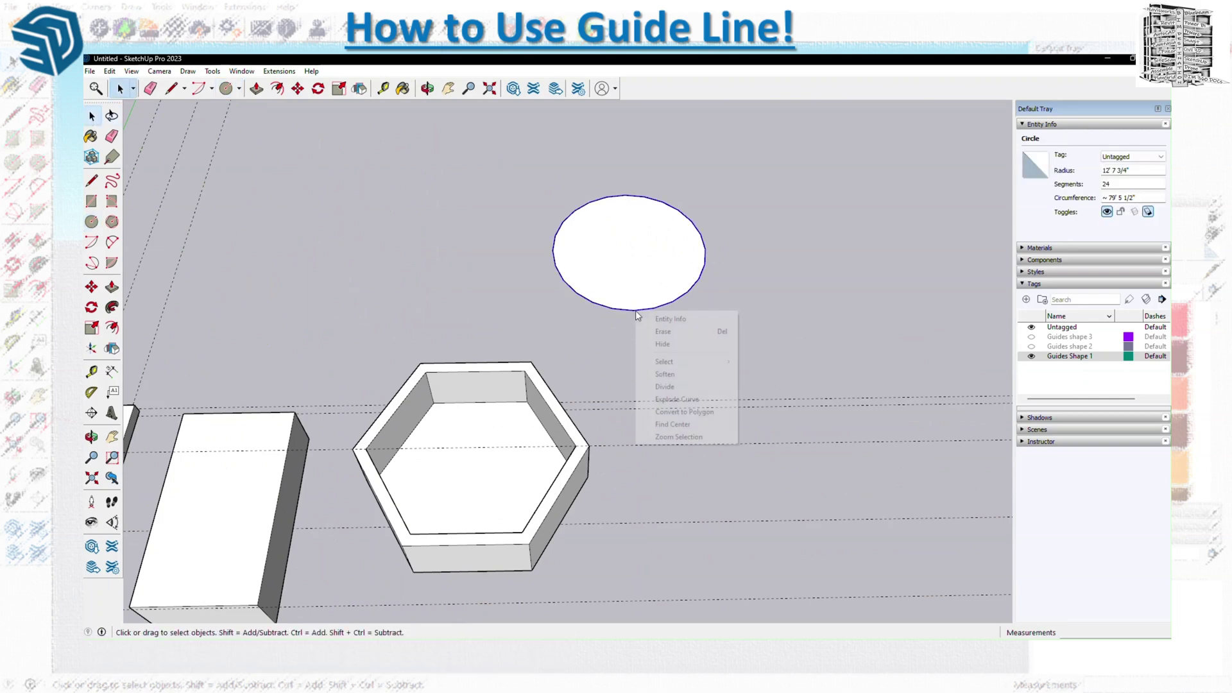
click(674, 424)
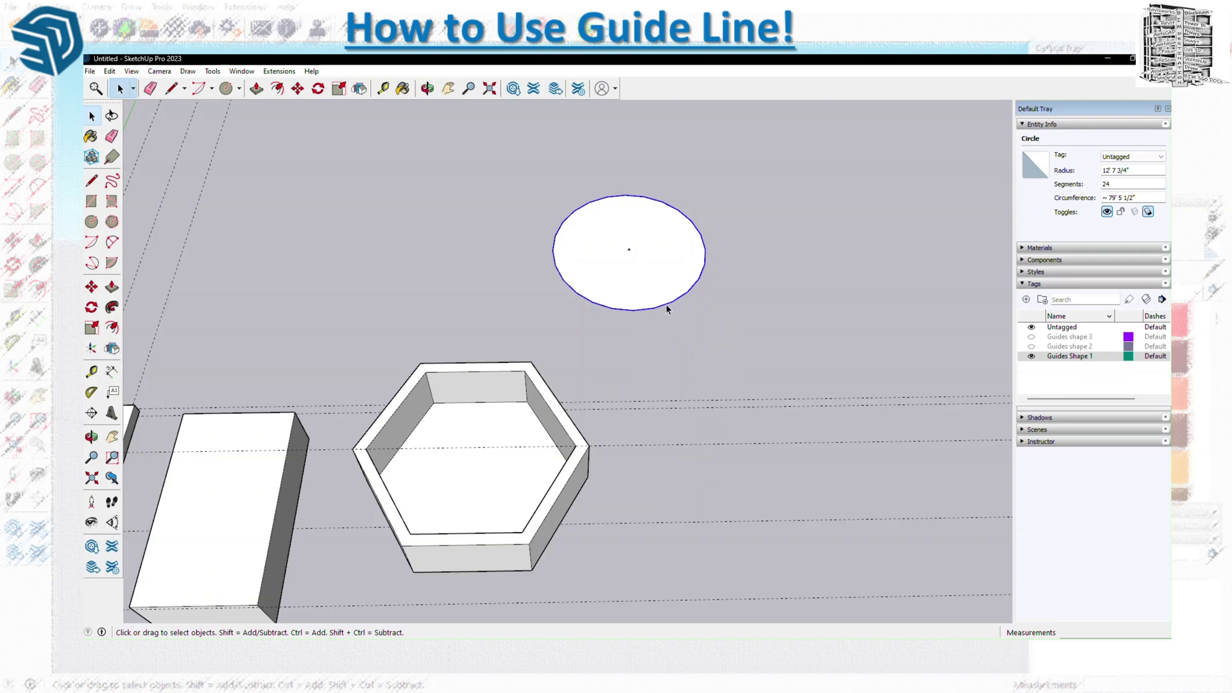
double_click(677, 308)
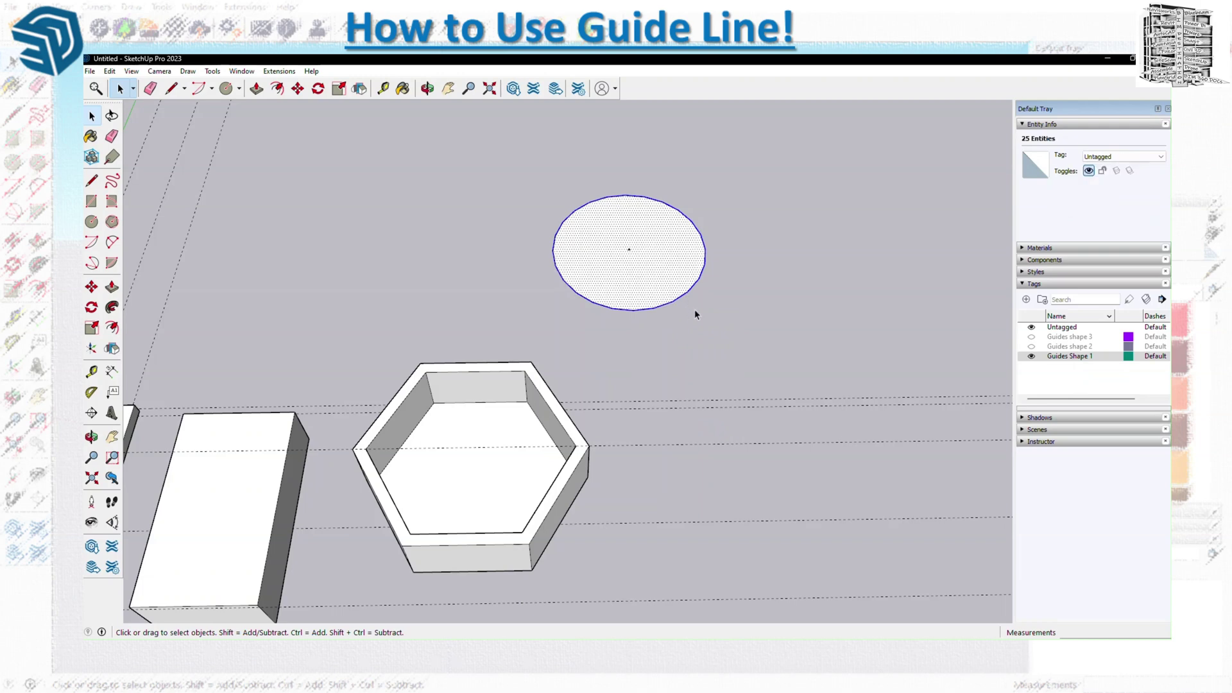
key(Delete)
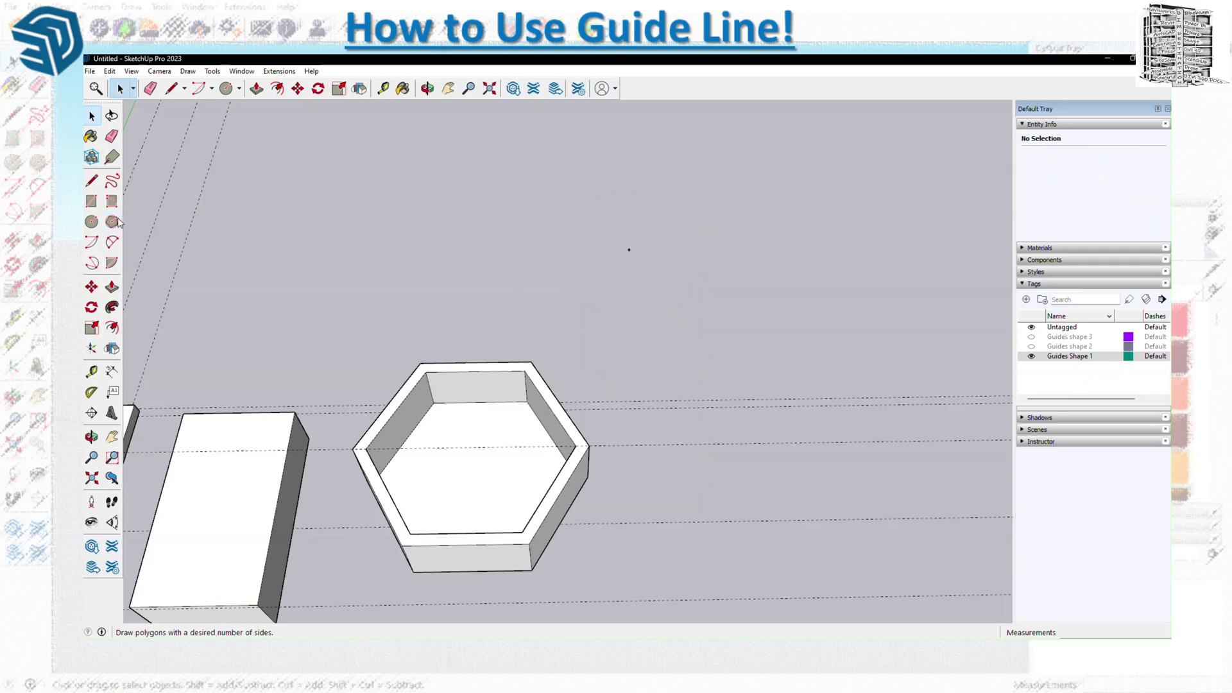
Step: Draw a flat six-sided polygon on the ground
click(112, 222)
click(439, 199)
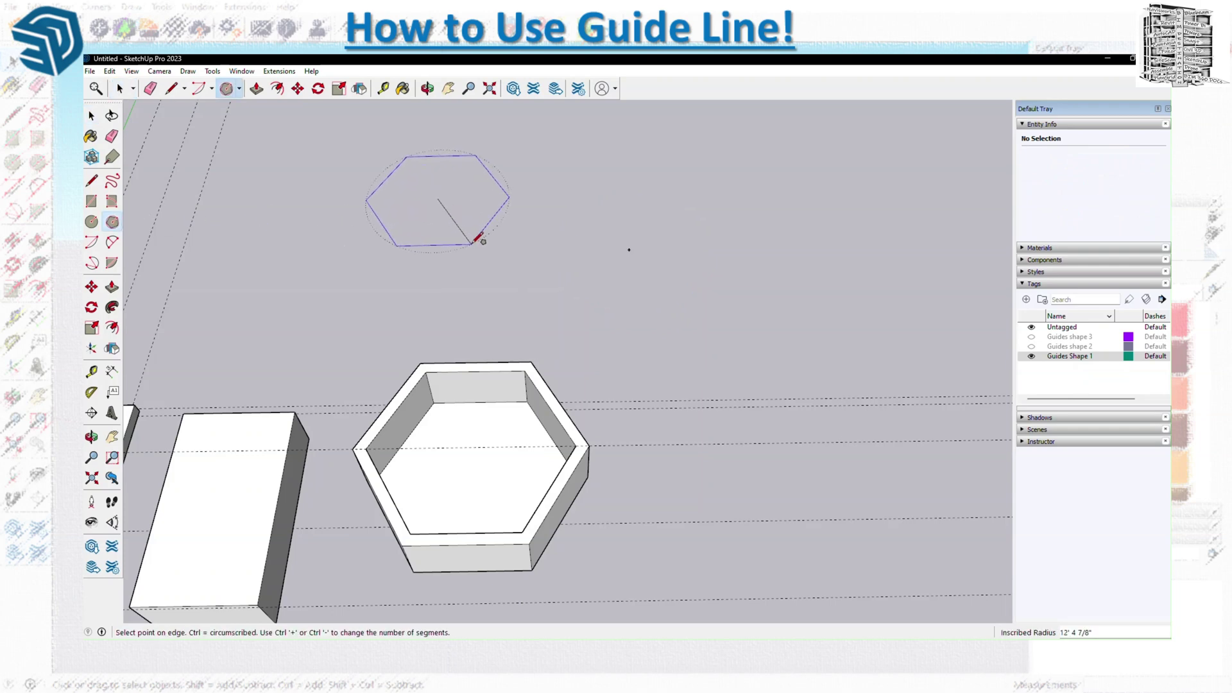
click(478, 239)
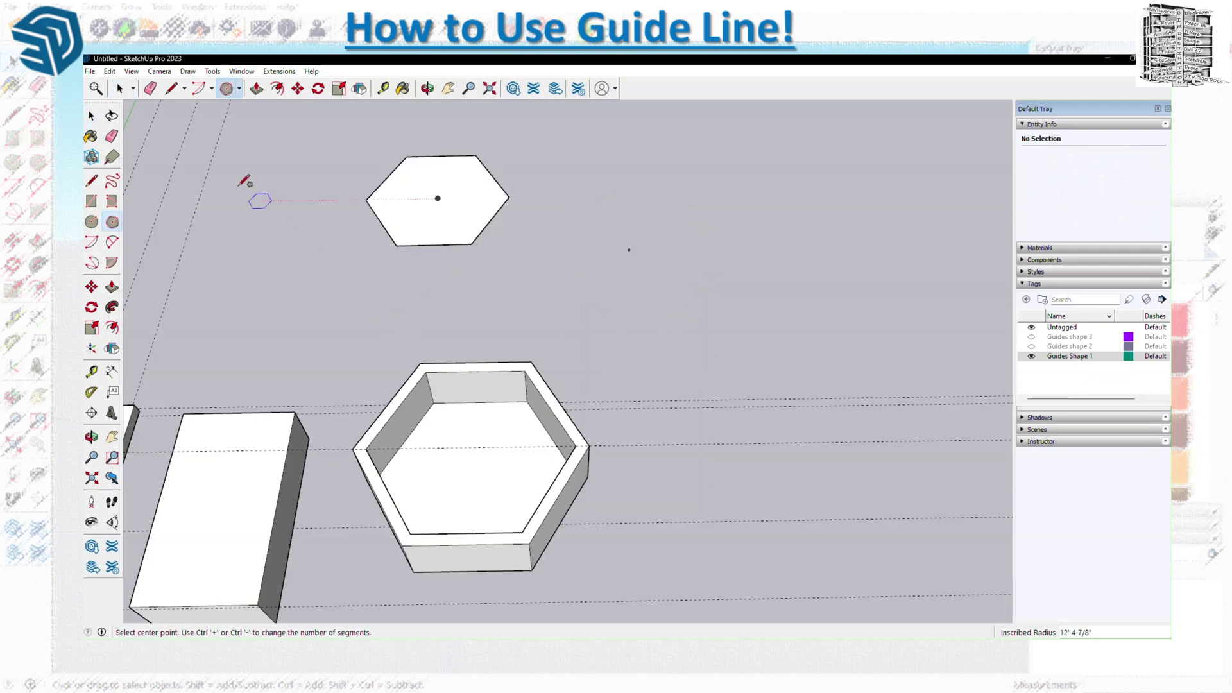
Step: Add a centre point to the hexagon with Find Center, then erase the hexagon and its face
click(91, 118)
click(91, 117)
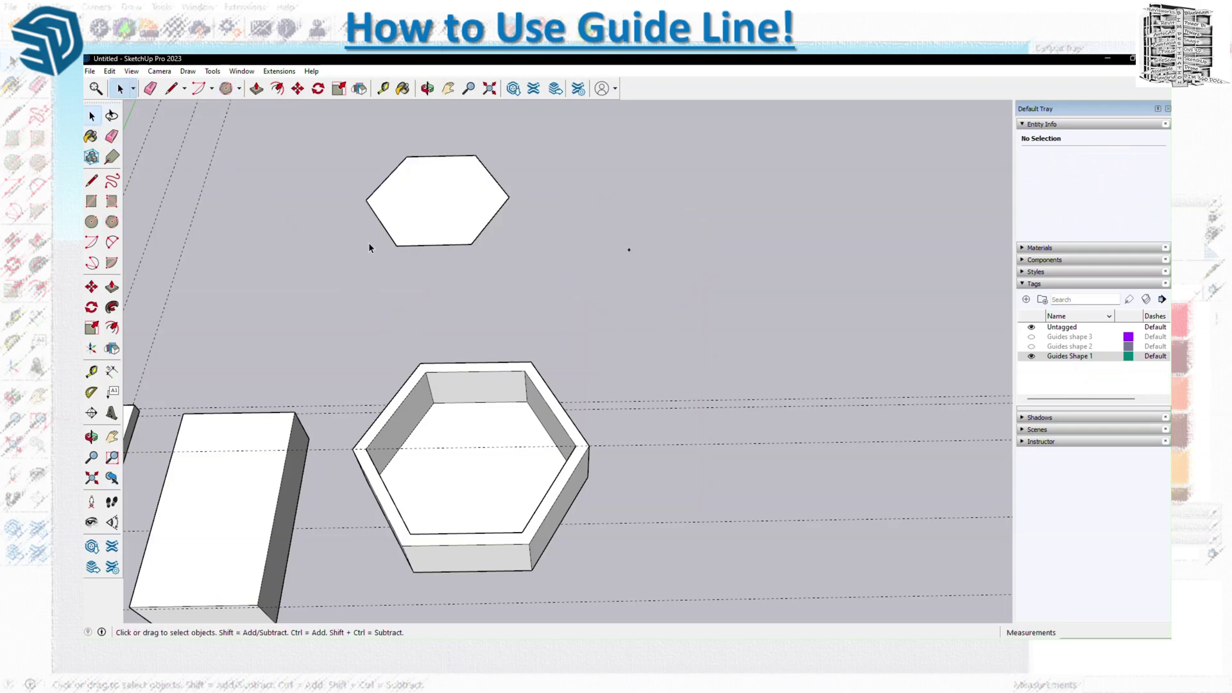
click(422, 248)
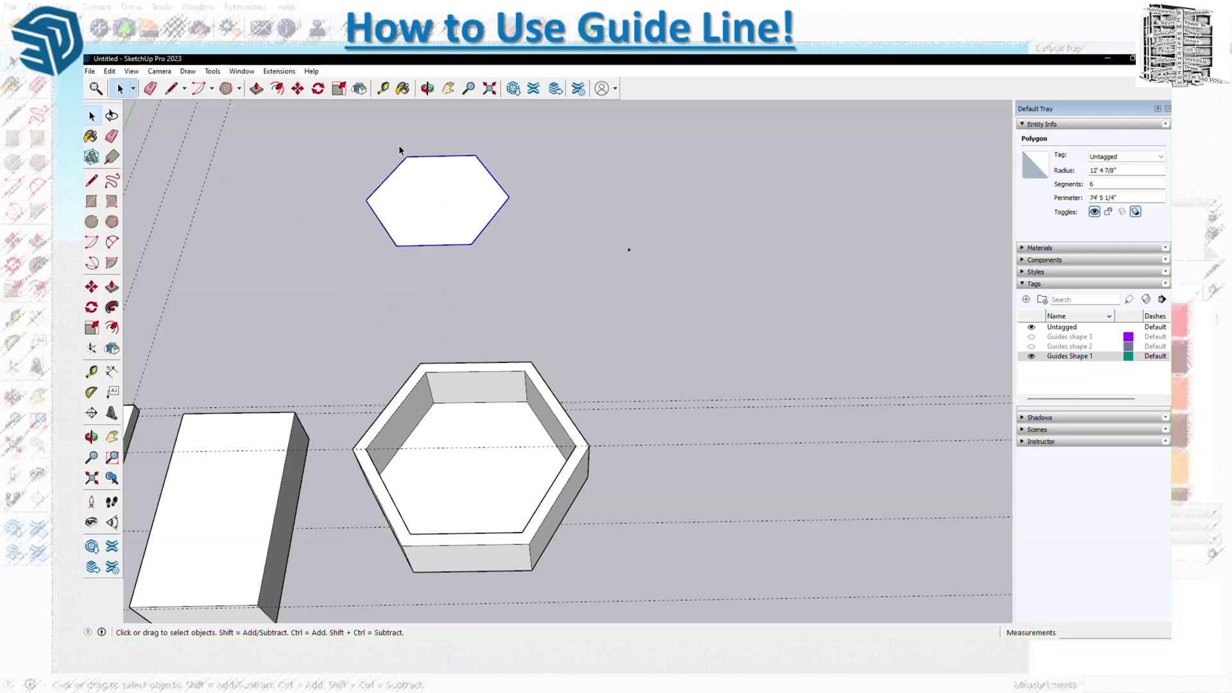
right_click(472, 248)
click(521, 343)
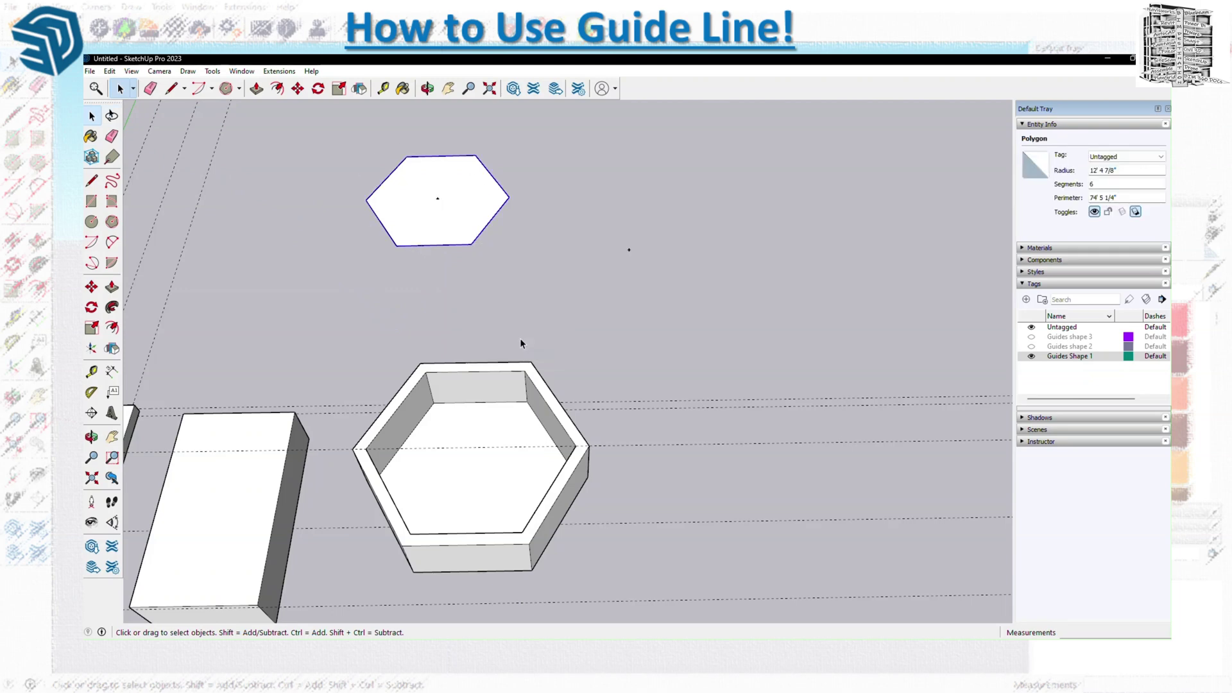
double_click(495, 216)
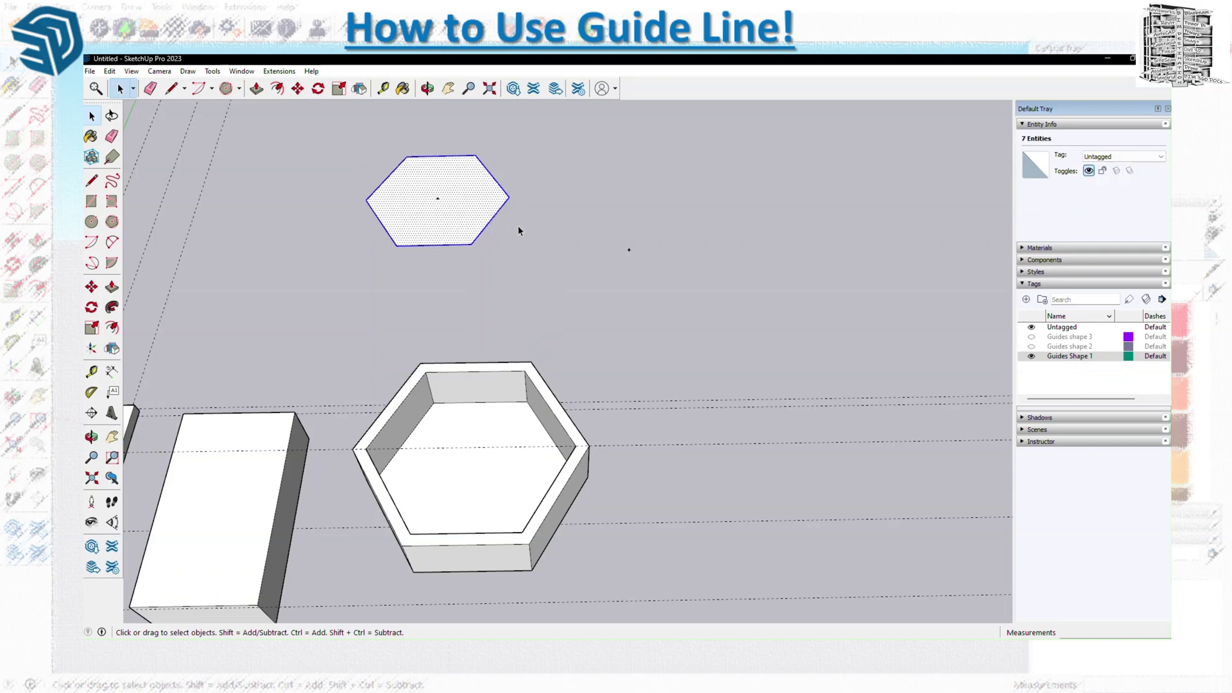
key(Delete)
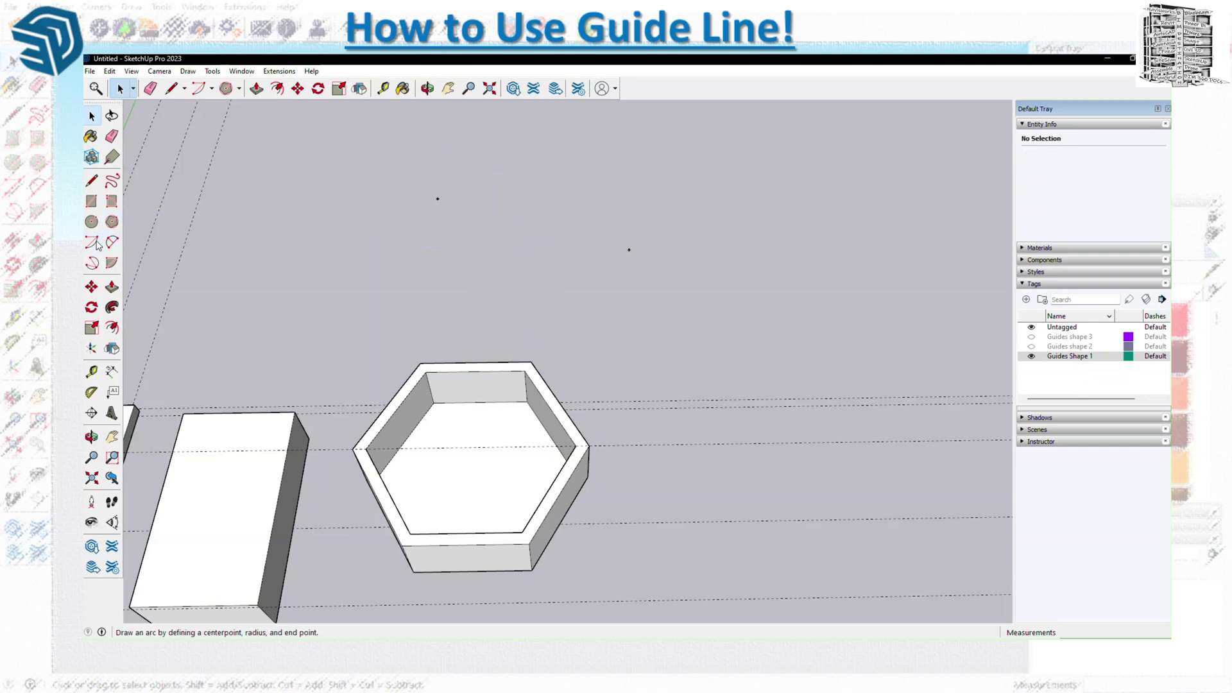
Step: Draw a 180° half-circle arc above the hexagonal box
click(570, 295)
click(693, 292)
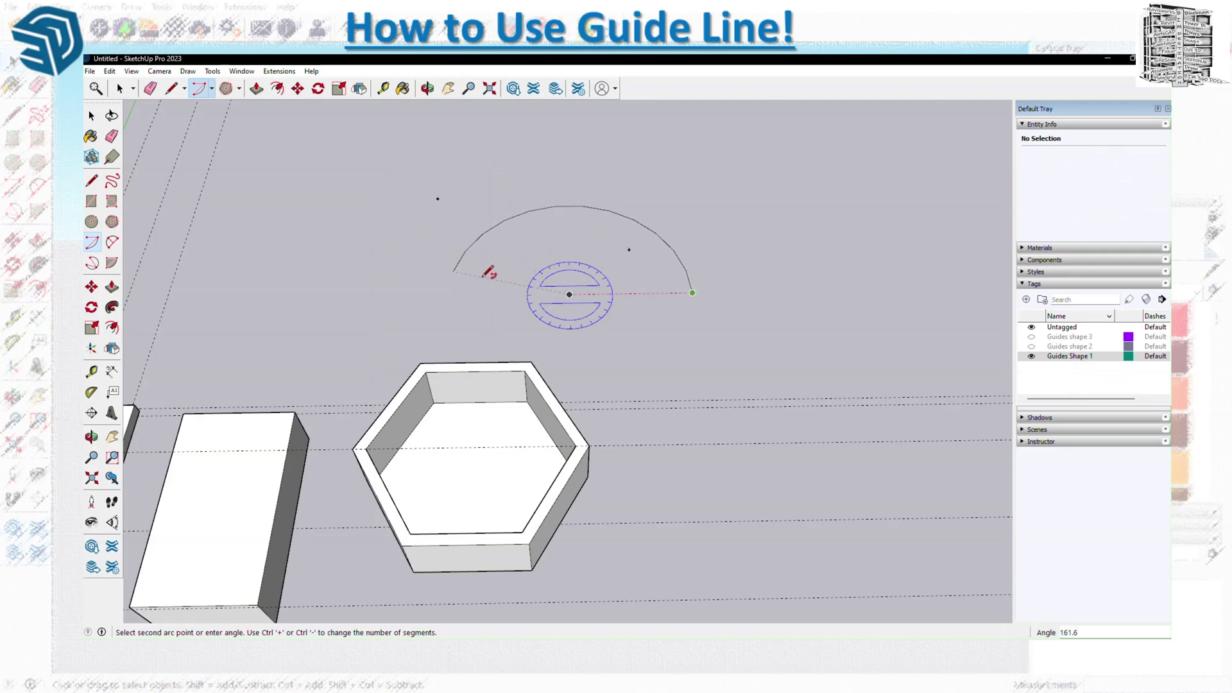
click(470, 296)
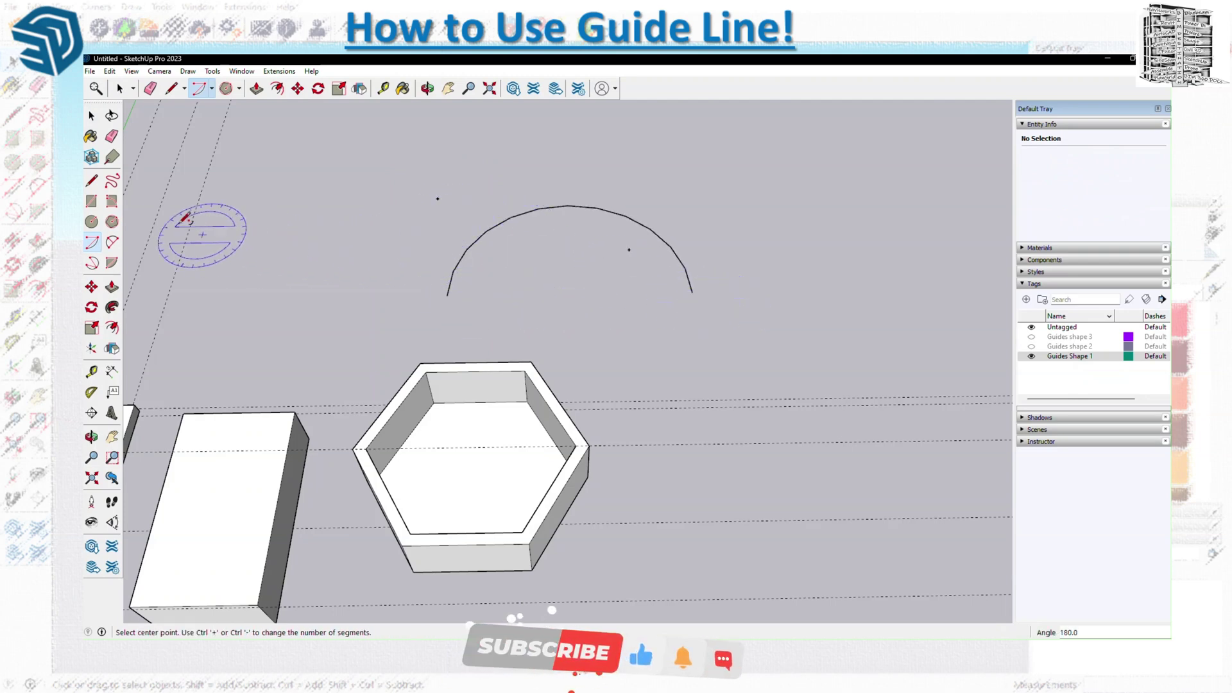
Step: Mark the arc's centre with Find Center, delete the arc, and select the box's inner hexagon
click(92, 115)
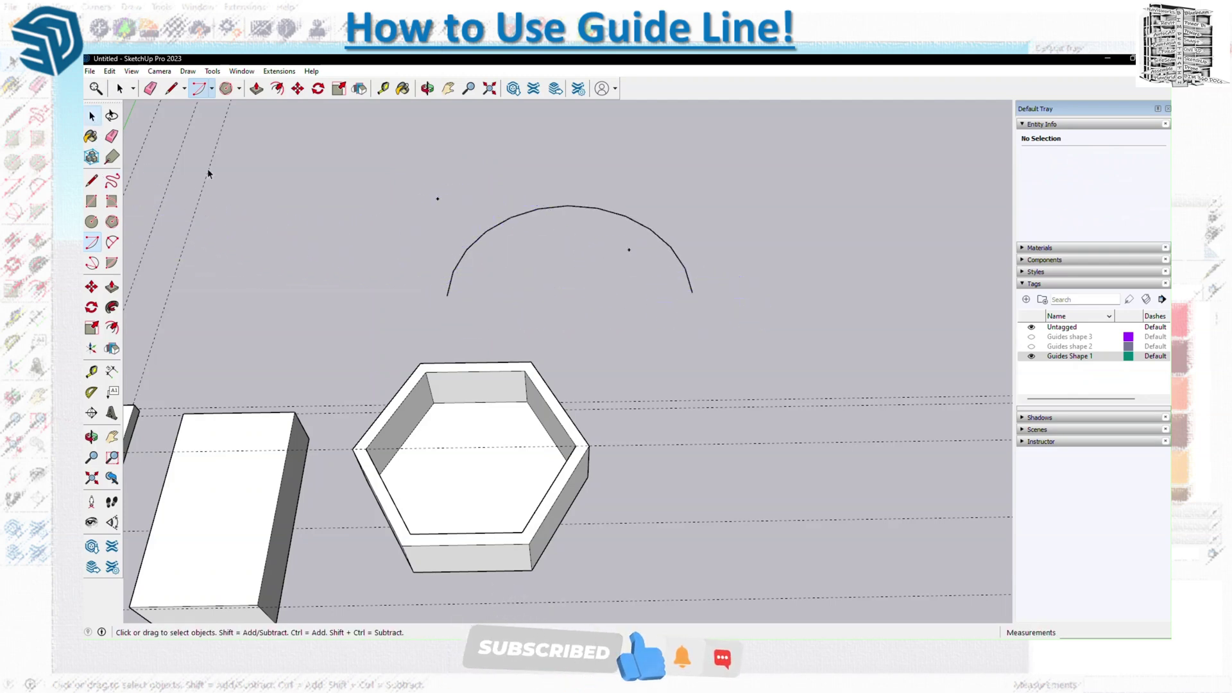
right_click(453, 276)
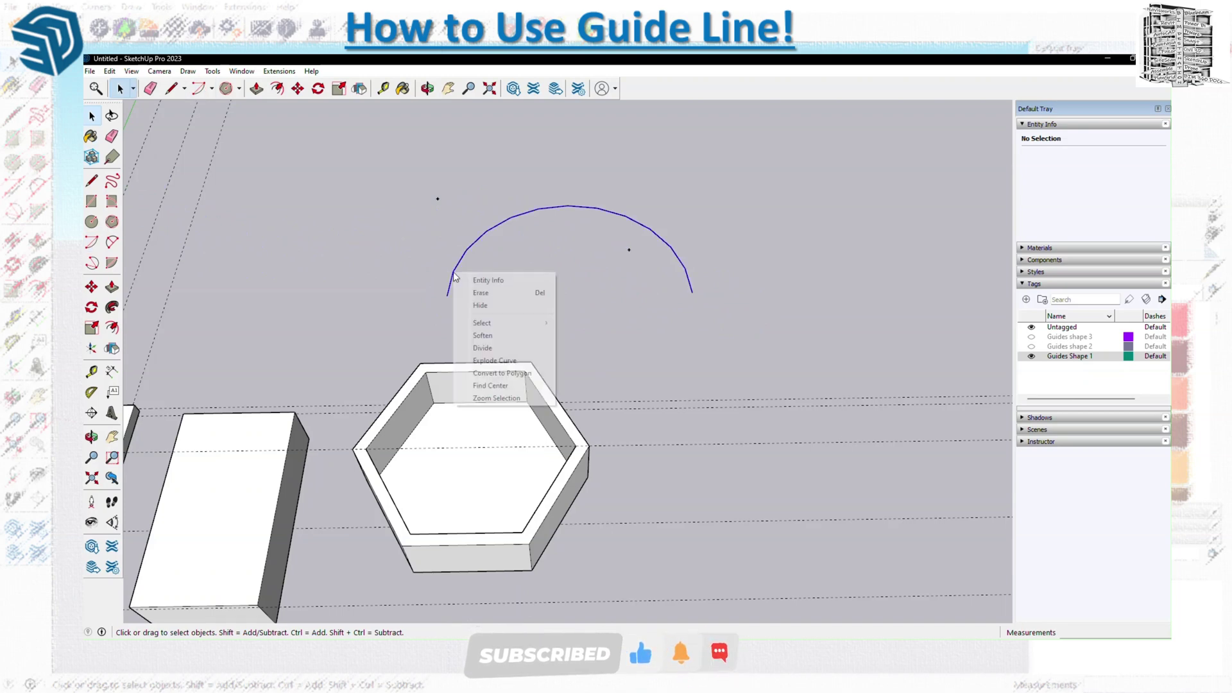
click(510, 385)
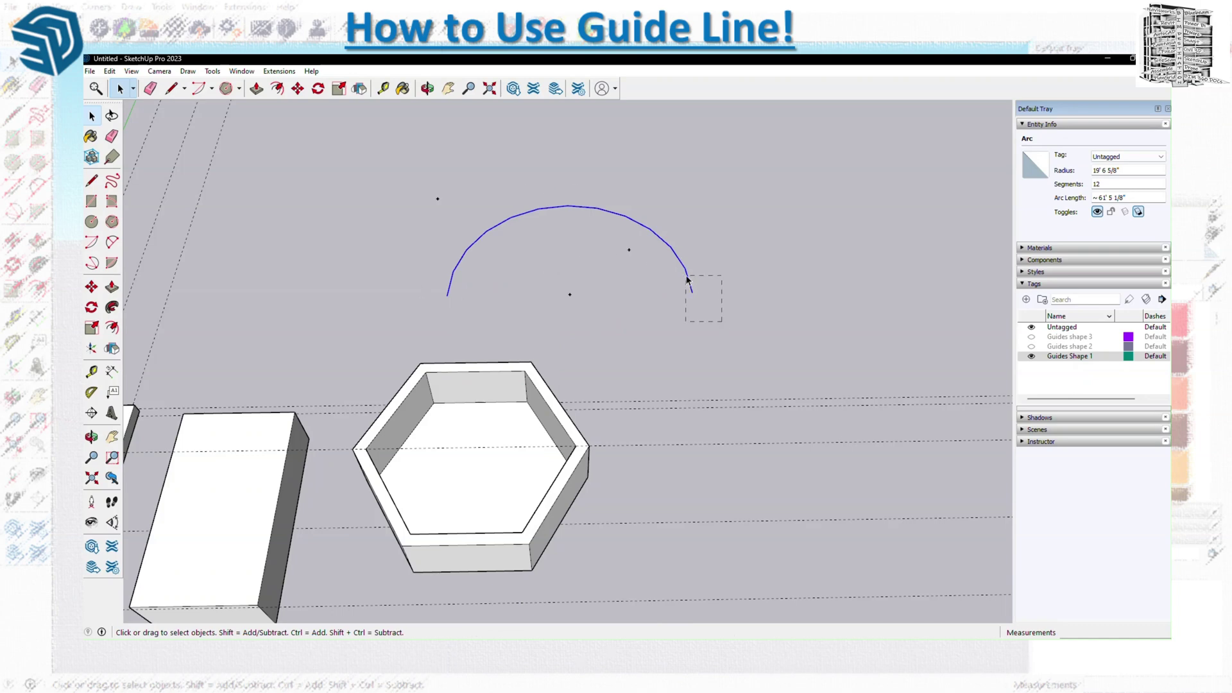
key(Delete)
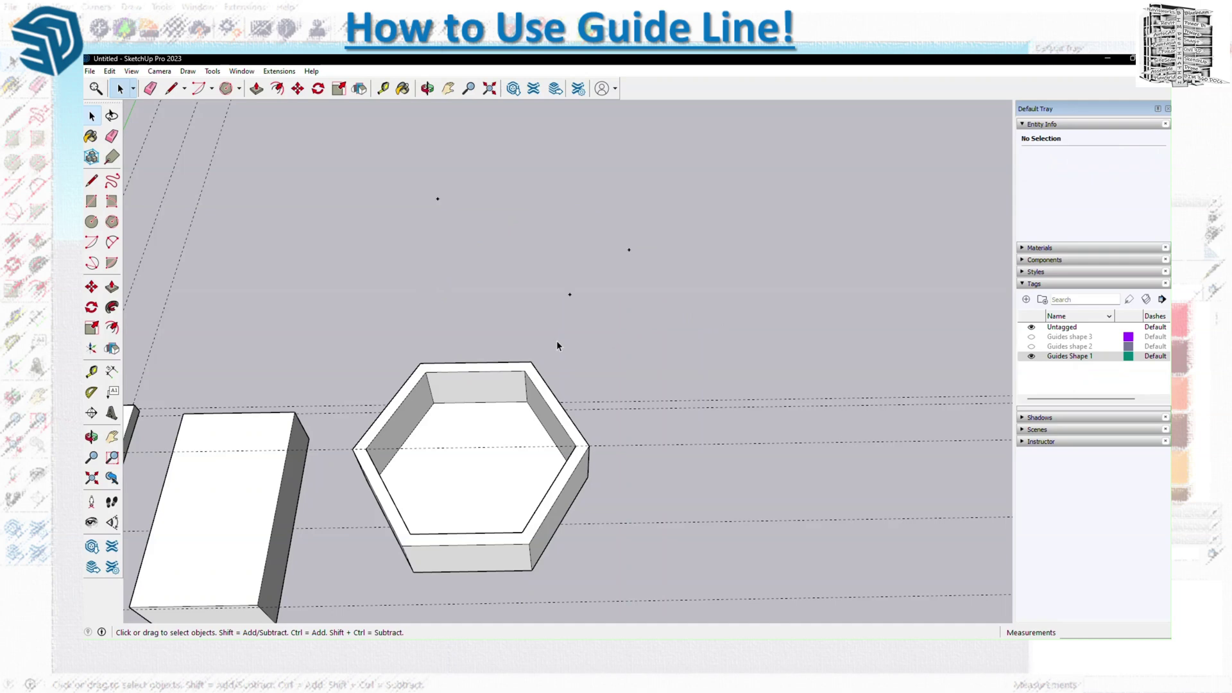
click(530, 411)
Step: Mark the inner hexagon's centre and draw lines from it to the top-left and top-right corners
right_click(531, 414)
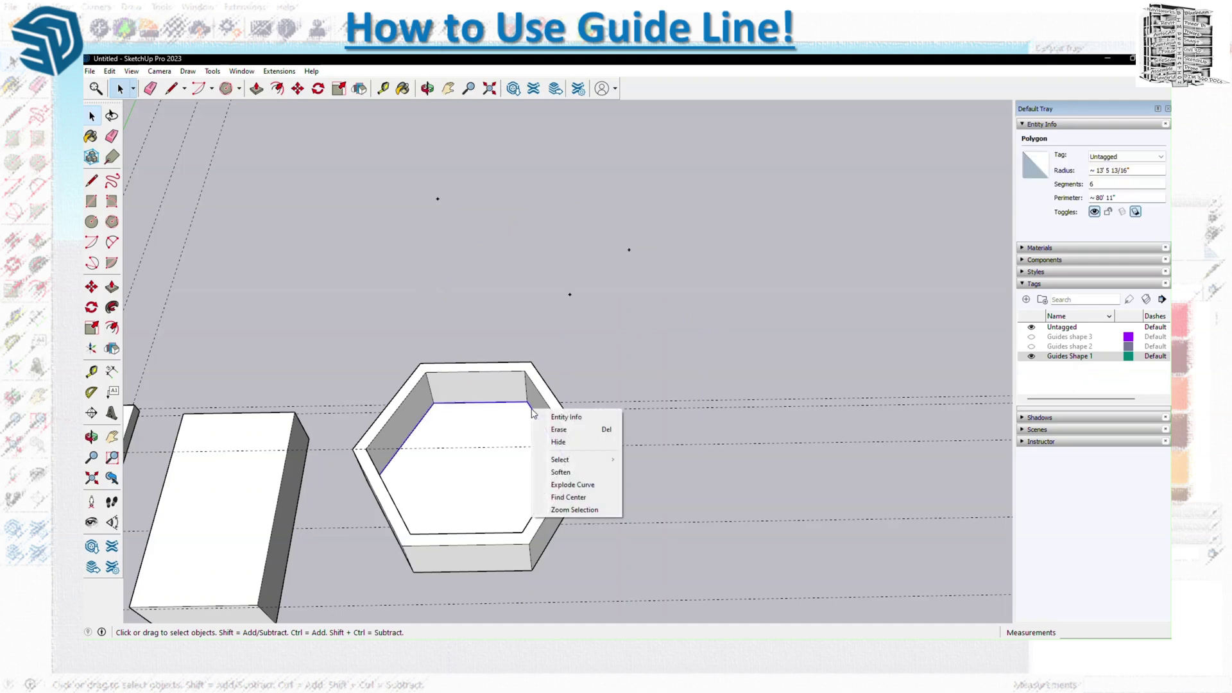
click(559, 496)
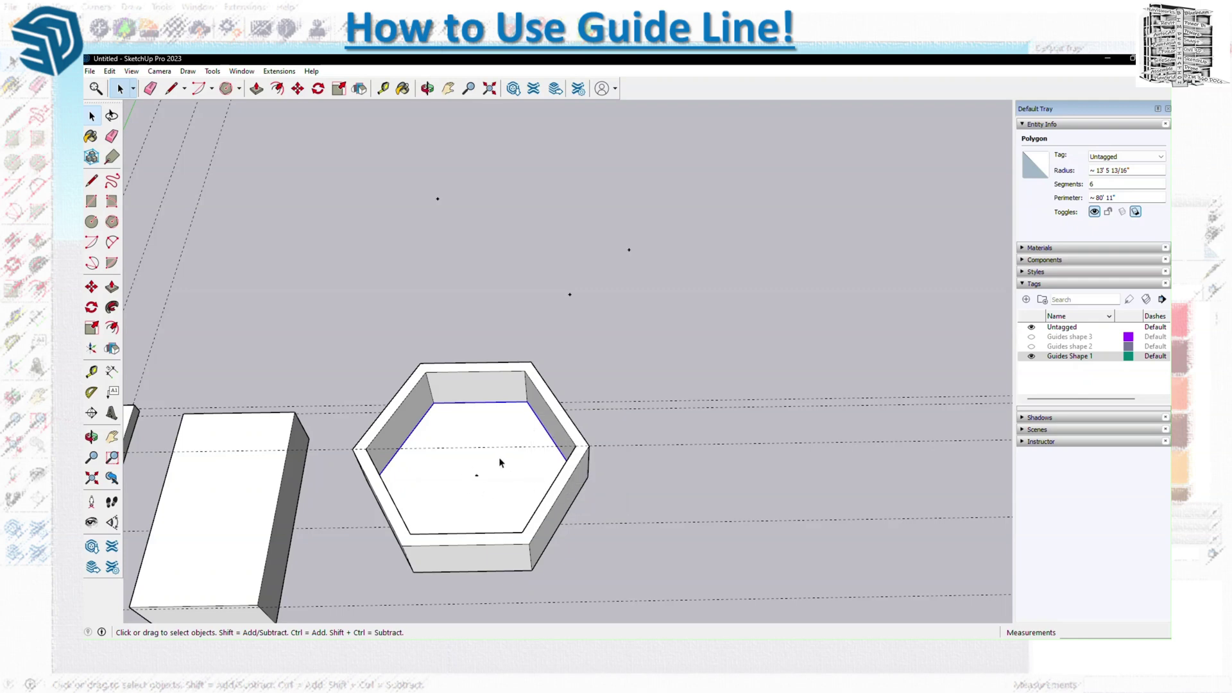
middle_drag(464, 409, 460, 502)
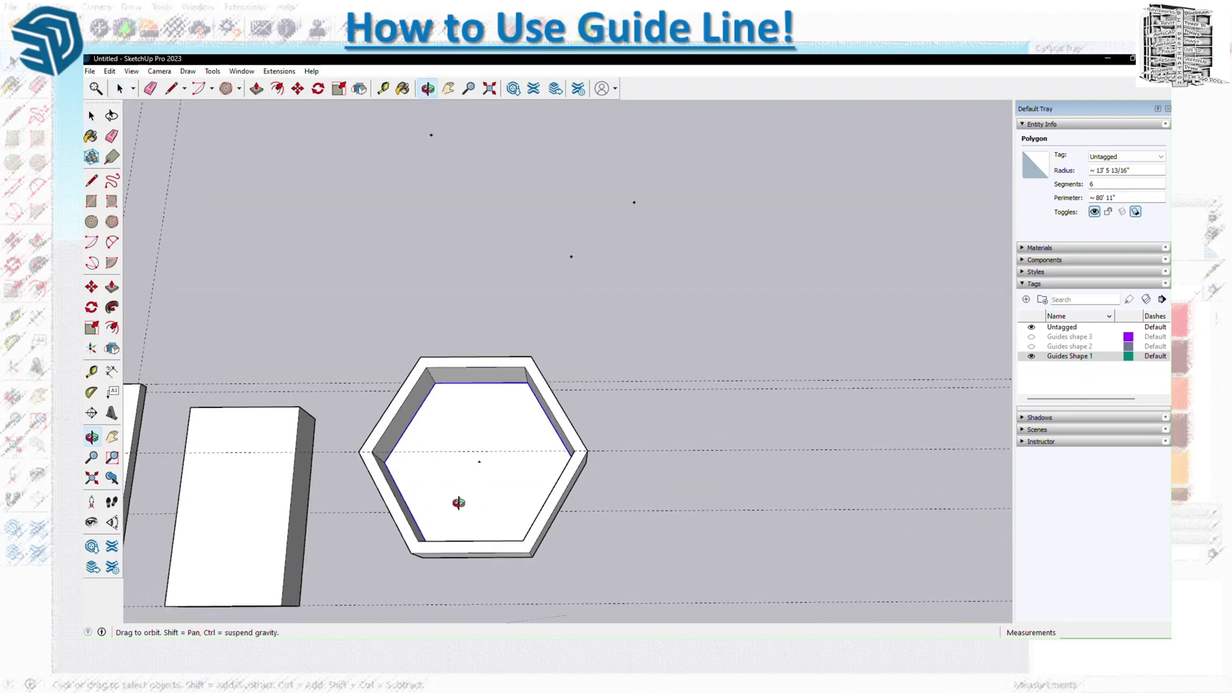
click(172, 88)
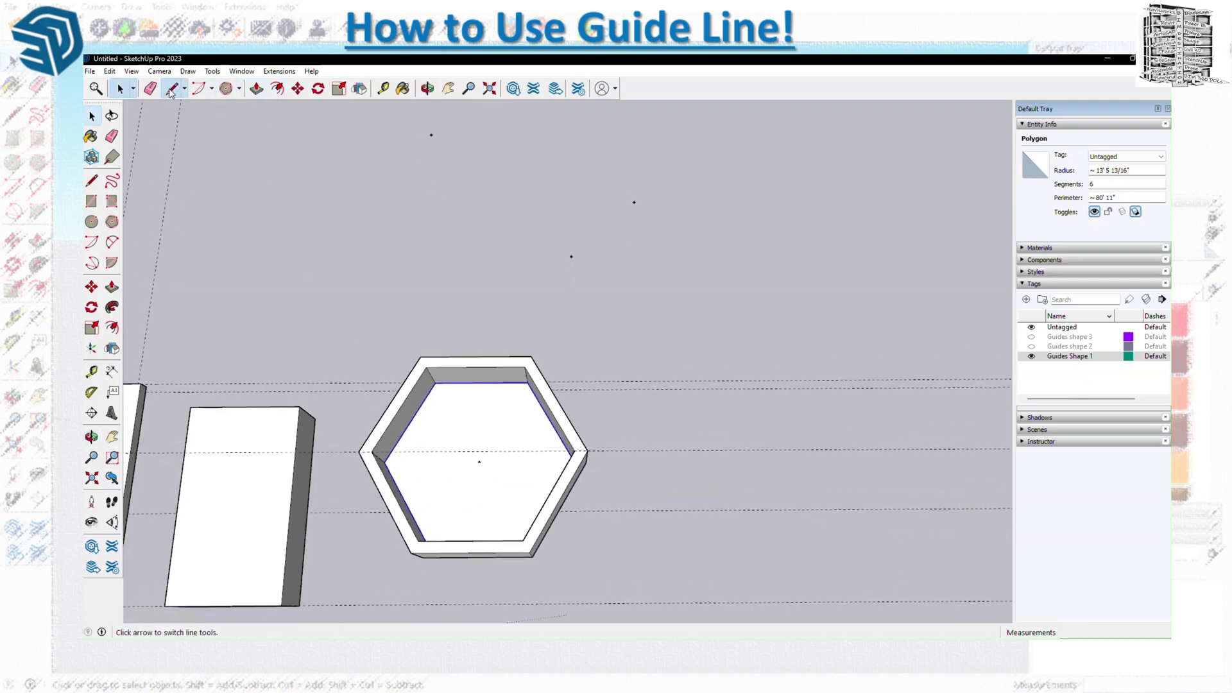
click(479, 461)
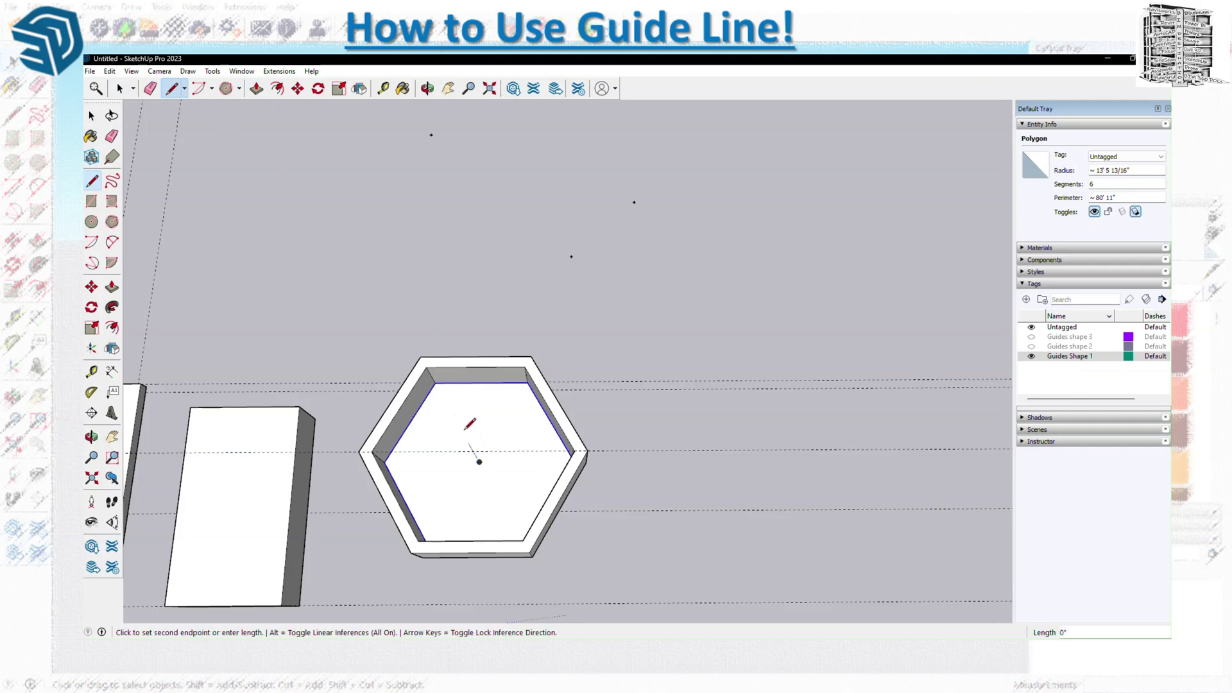
click(436, 384)
key(Escape)
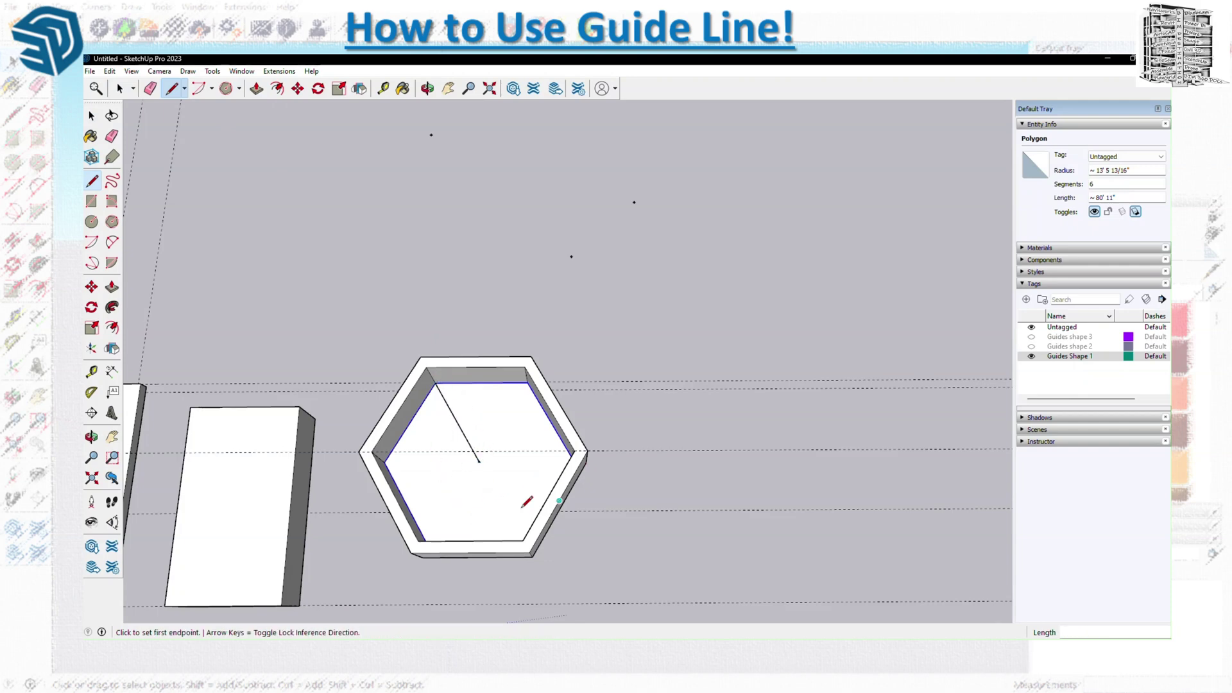
middle_drag(524, 505, 497, 385)
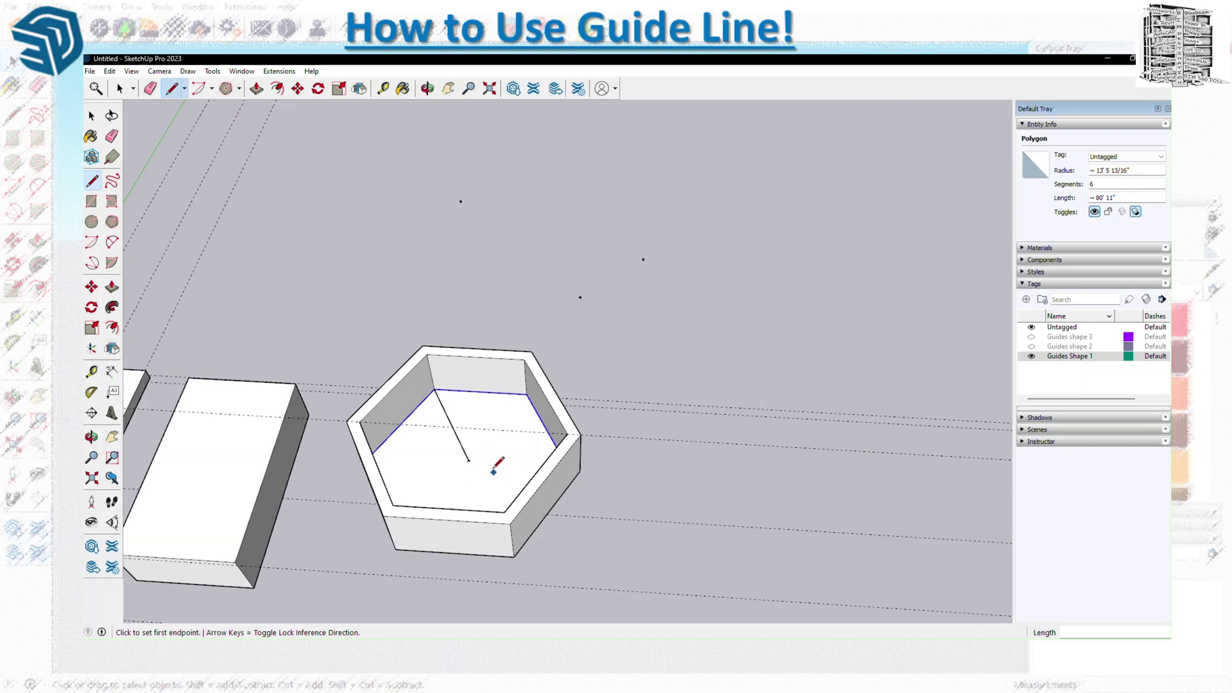
click(471, 457)
click(527, 395)
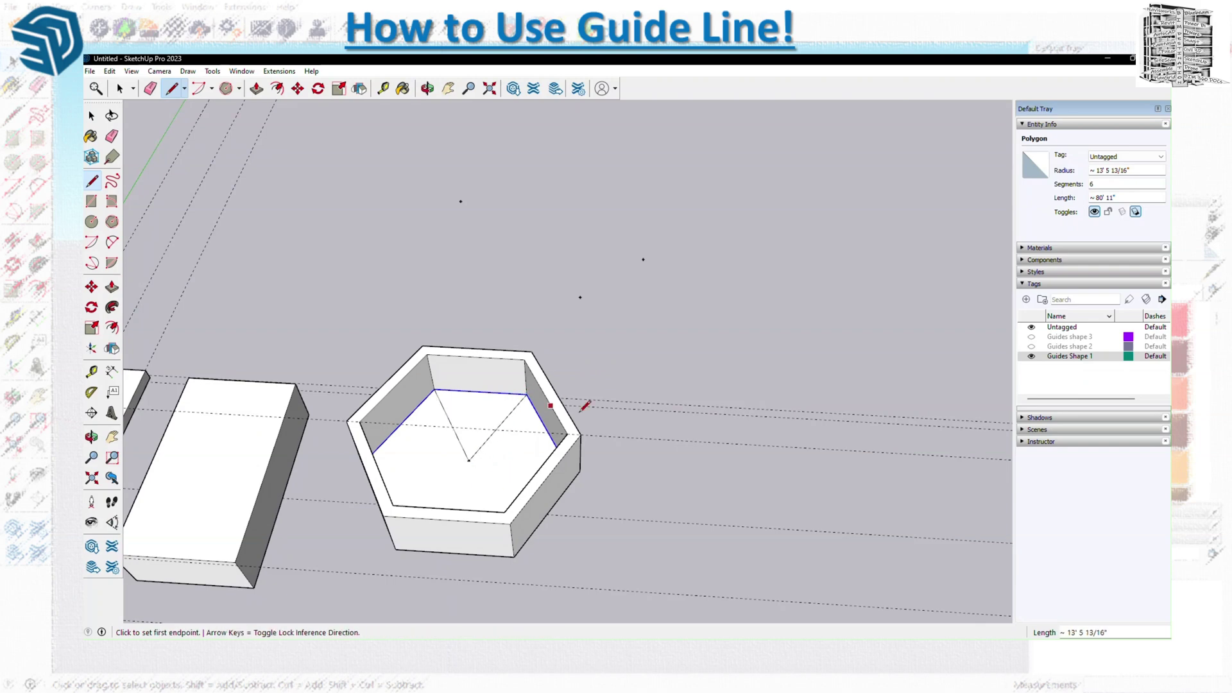
Step: Orbit out and turn on the Guides shape 2 and Guides shape 3 tags
middle_drag(626, 378, 549, 408)
middle_drag(701, 358, 188, 556)
middle_drag(480, 425, 476, 413)
click(1033, 346)
click(1031, 337)
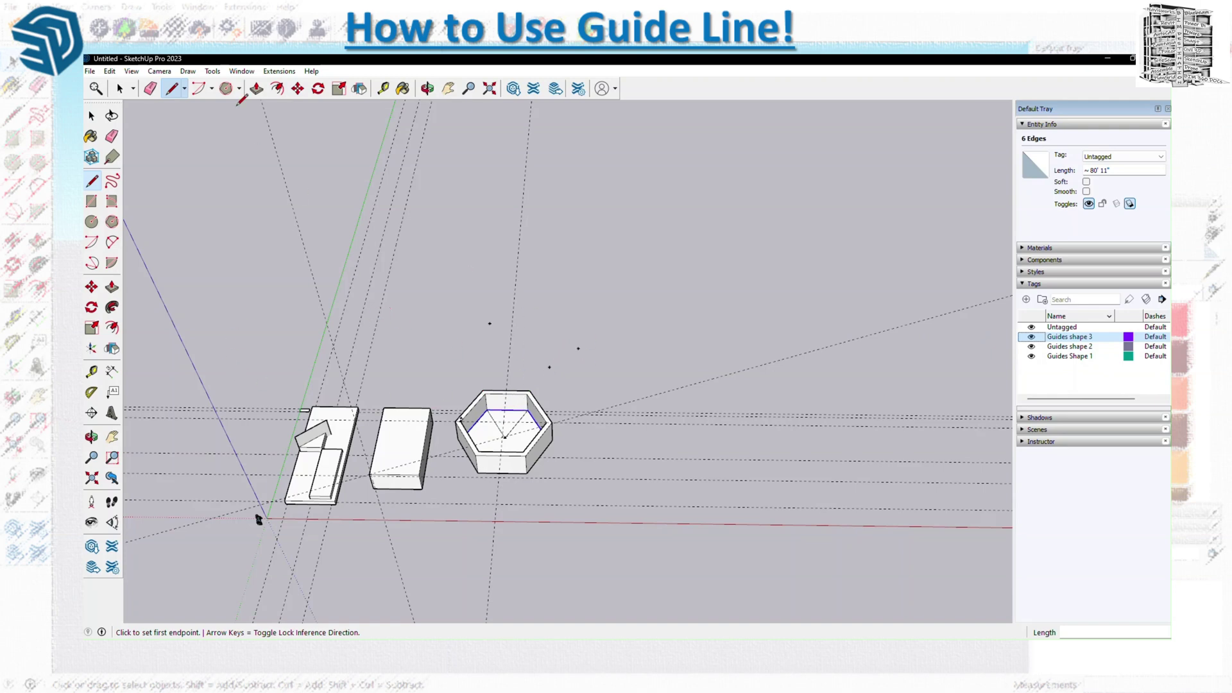
Step: Toggle View > Guides off and back on, then zoom out
click(132, 72)
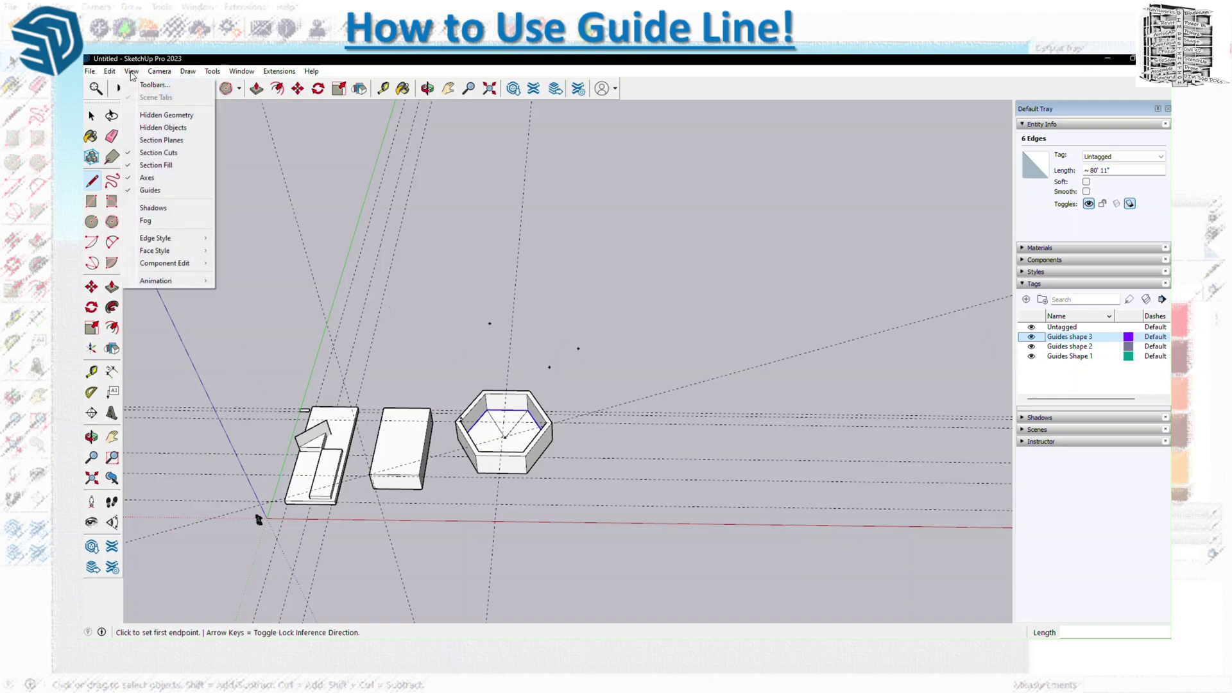
click(131, 191)
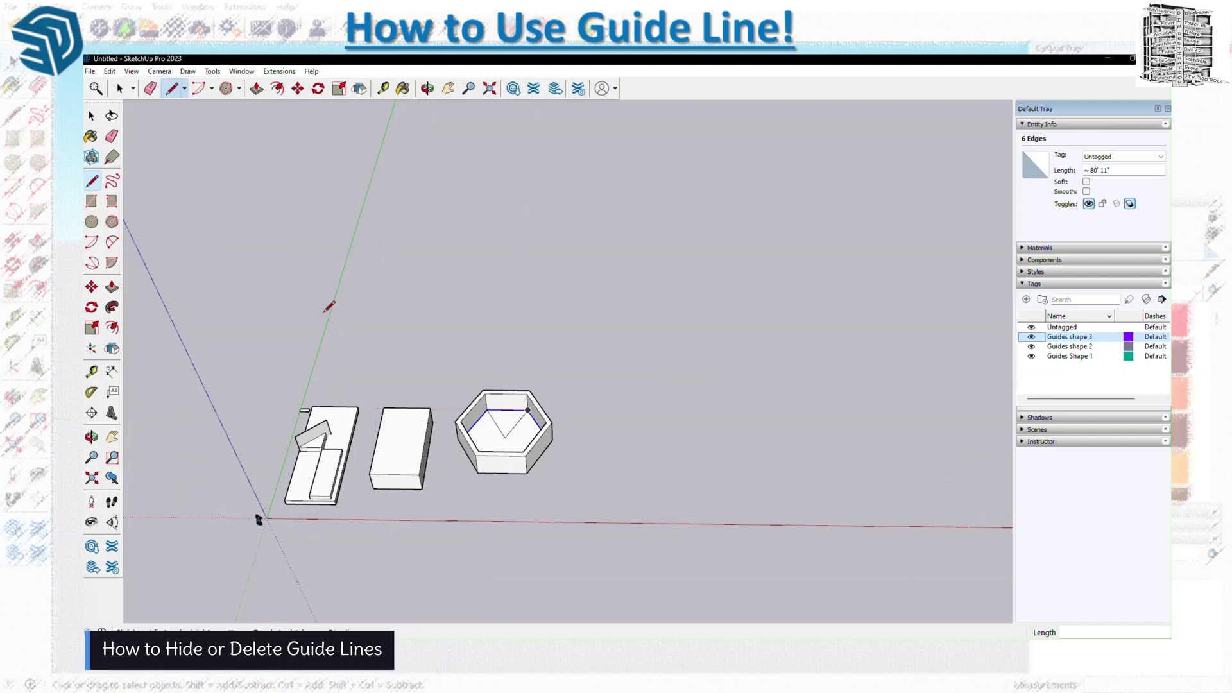
click(133, 76)
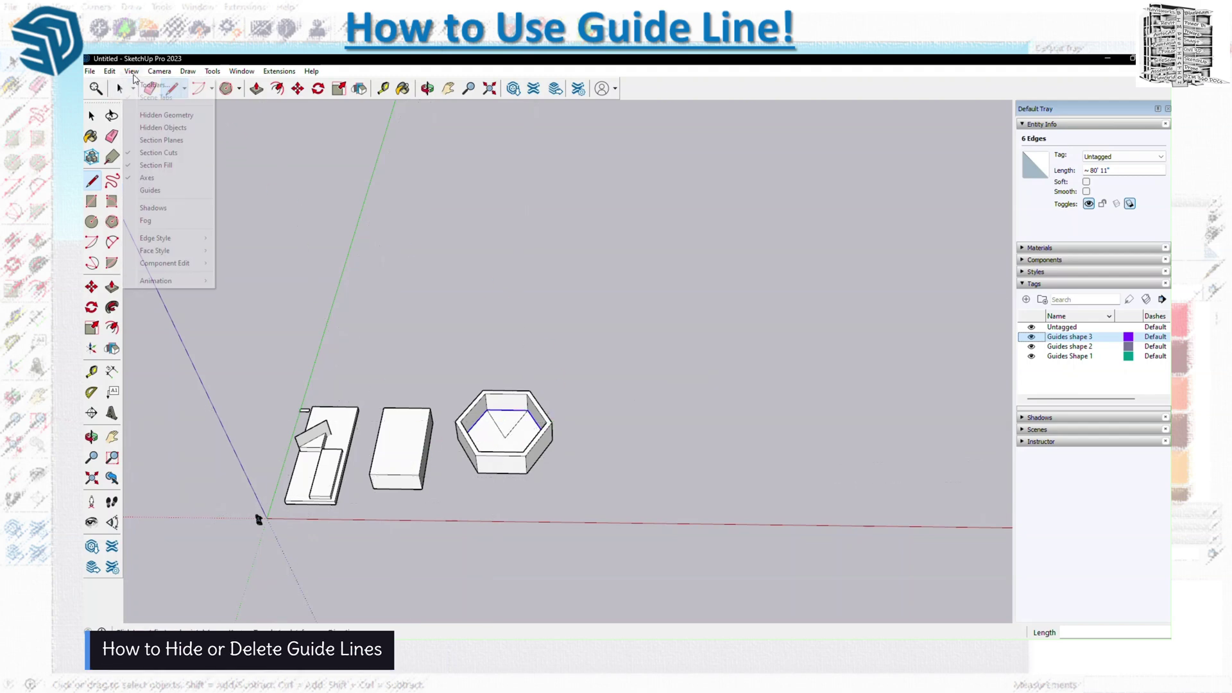
click(138, 189)
scroll(520, 243, down, 2)
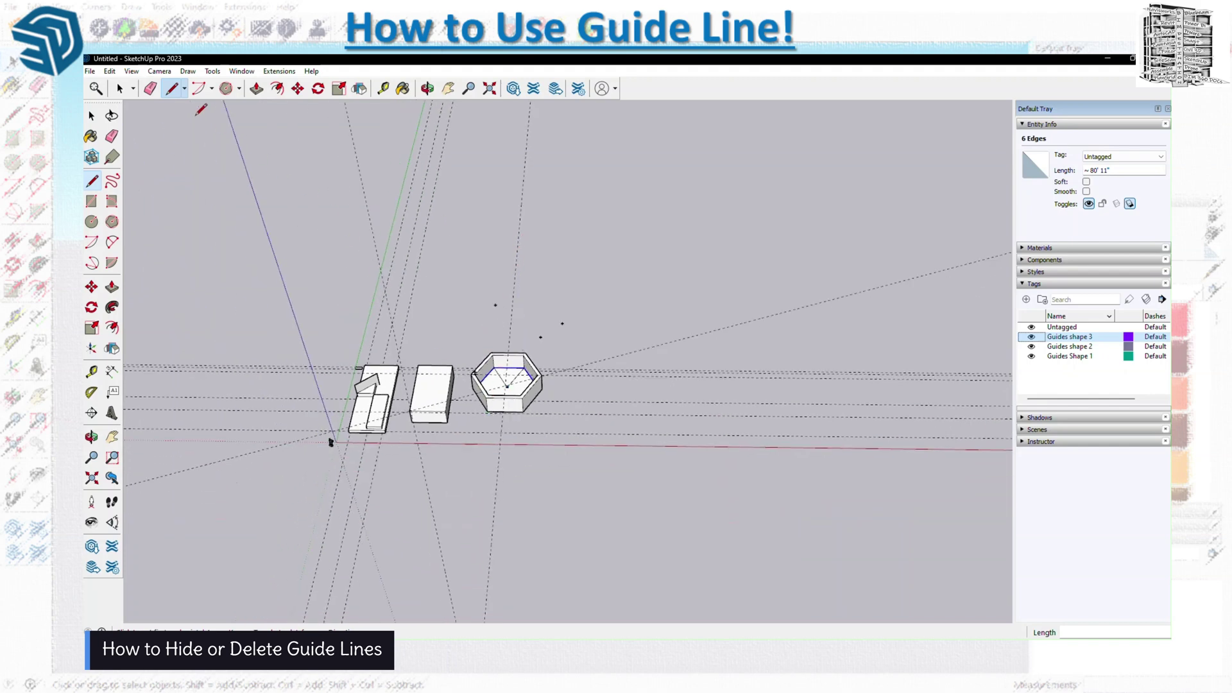
click(111, 72)
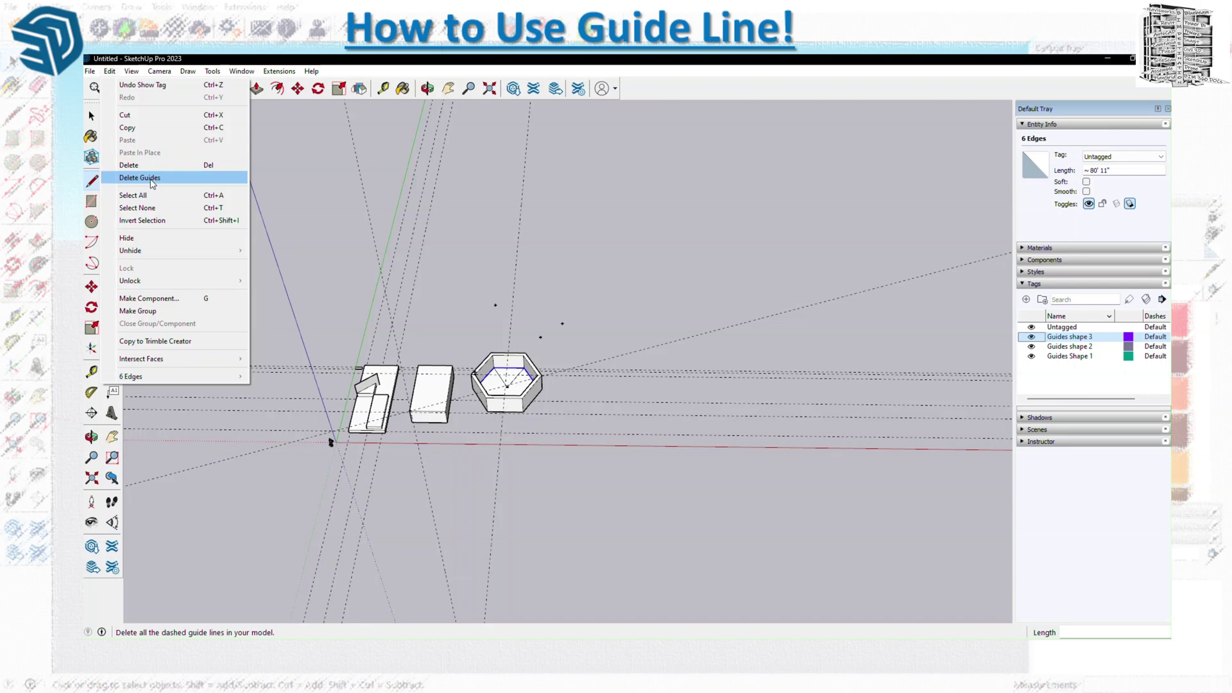
Step: Delete all guides and undo it, then hide the Guides shape 3, 2 and 1 tags
click(152, 182)
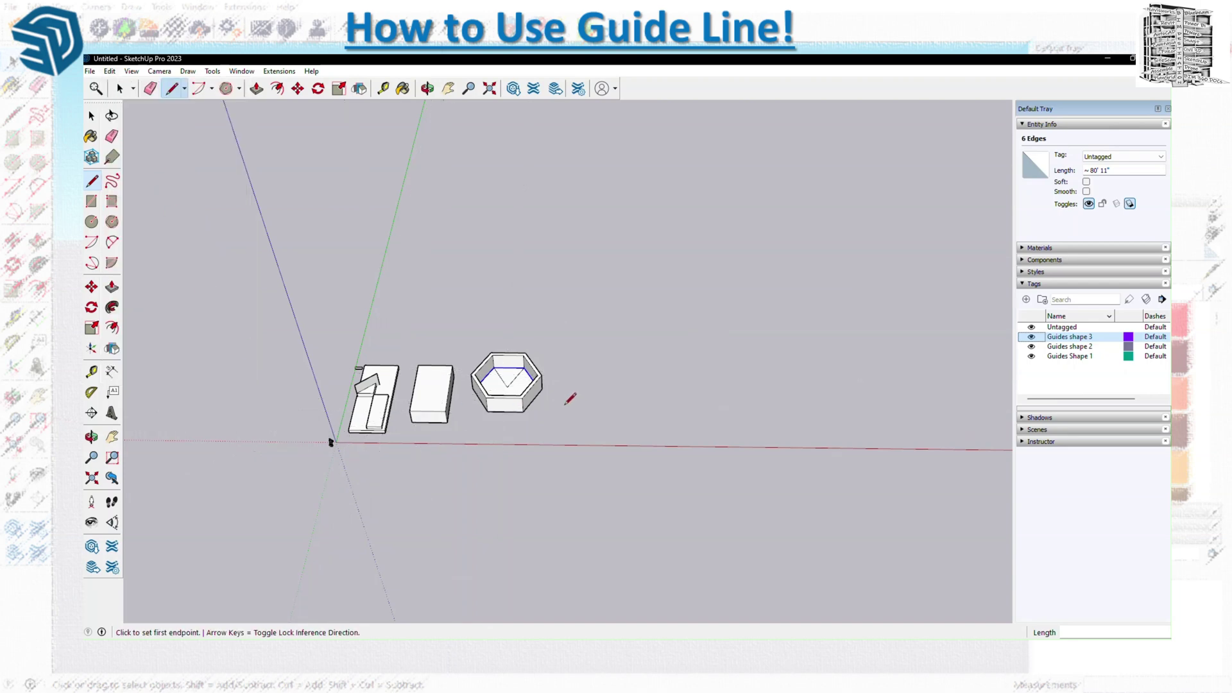
key(ctrl+z)
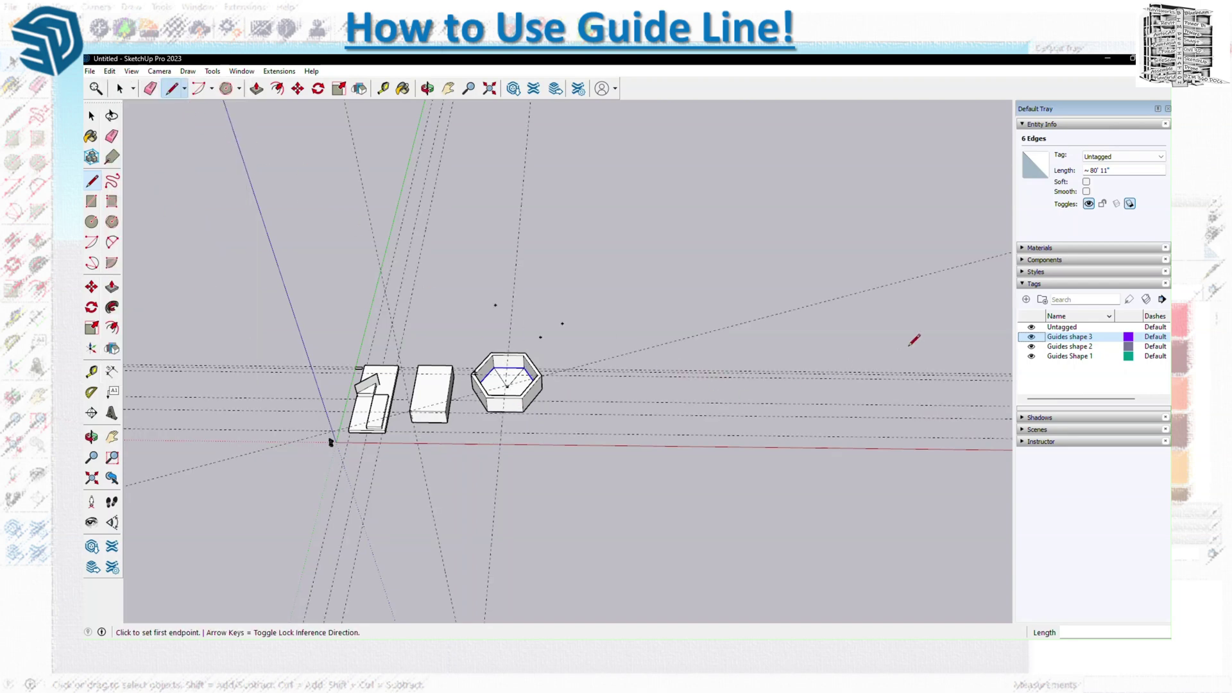
click(1031, 336)
click(1032, 346)
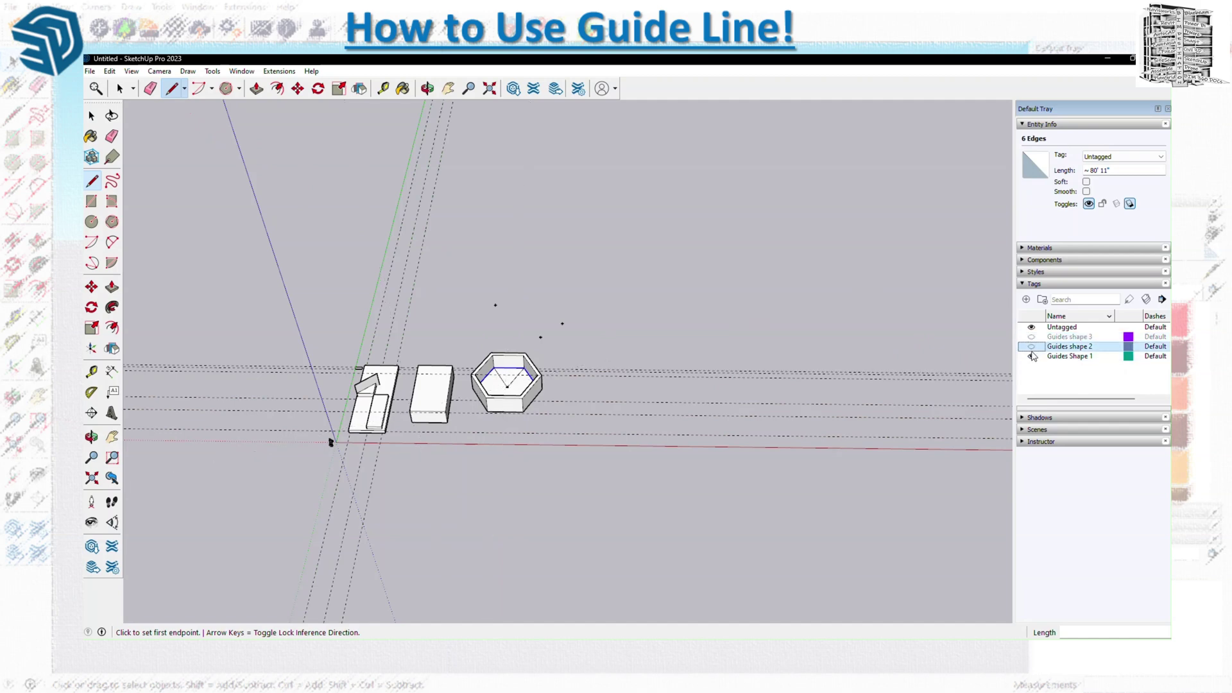
click(1032, 355)
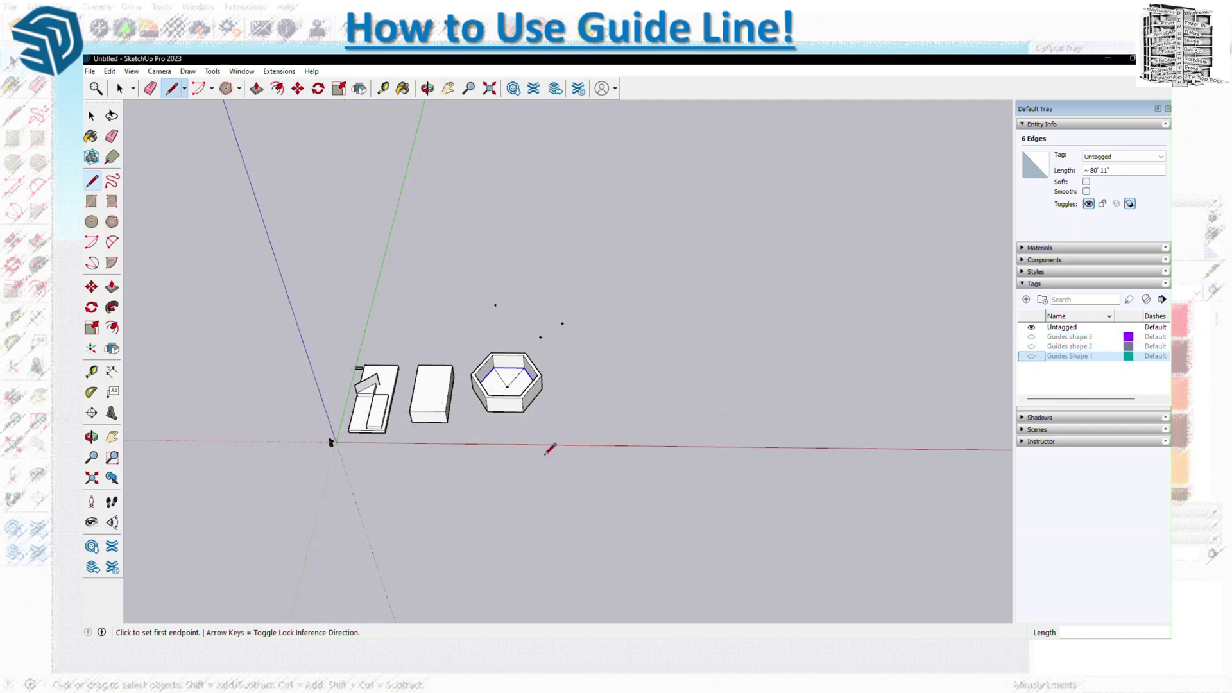